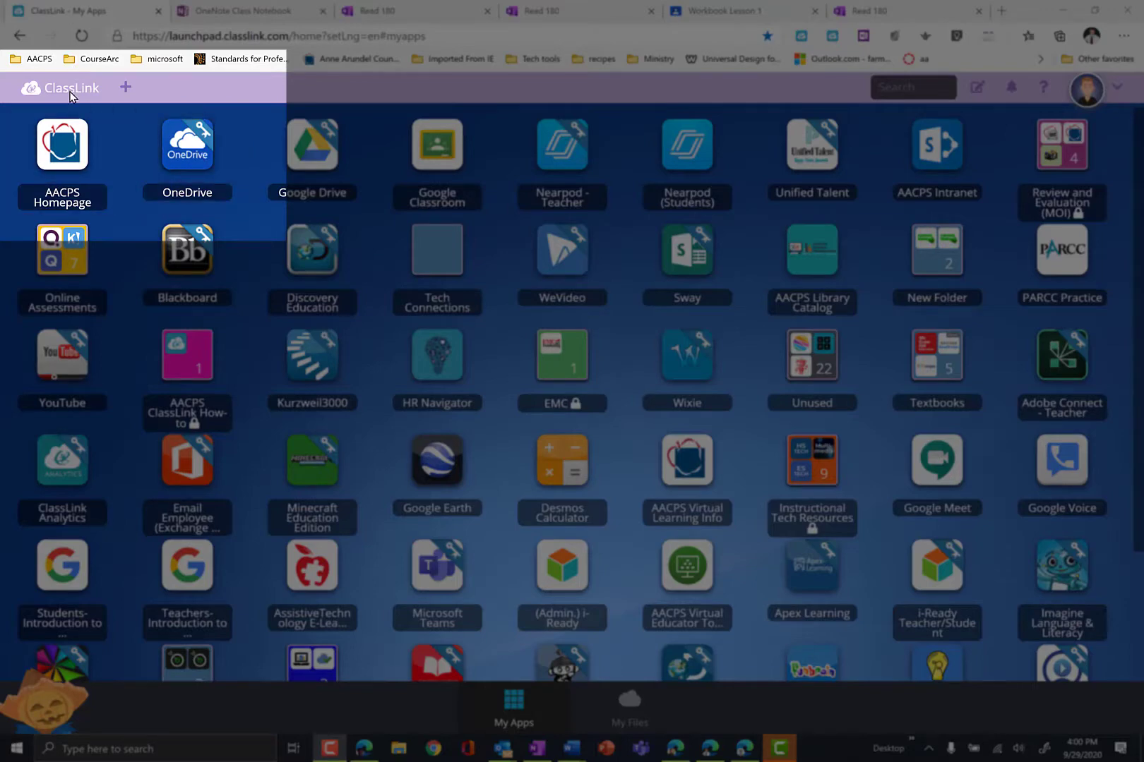
- Open OneDrive from ClassLink and switch to the Class Notebook app from the full list of Office 365 apps
left_click(178, 154)
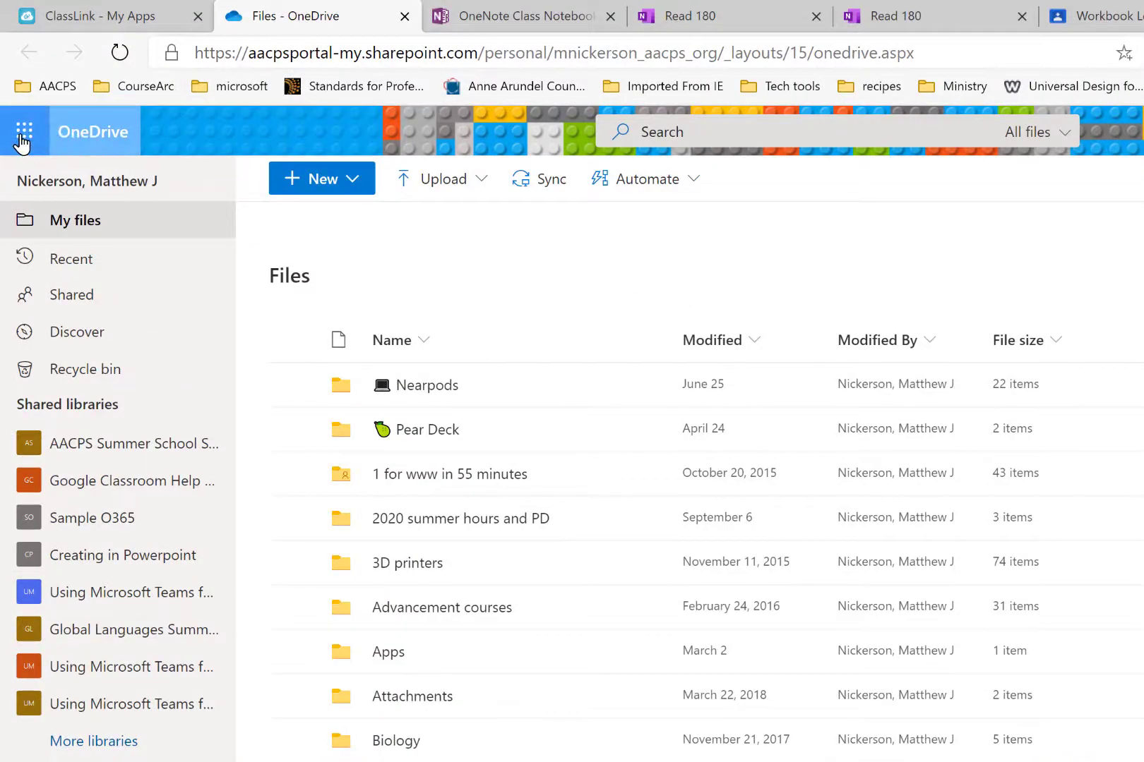
left_click(23, 134)
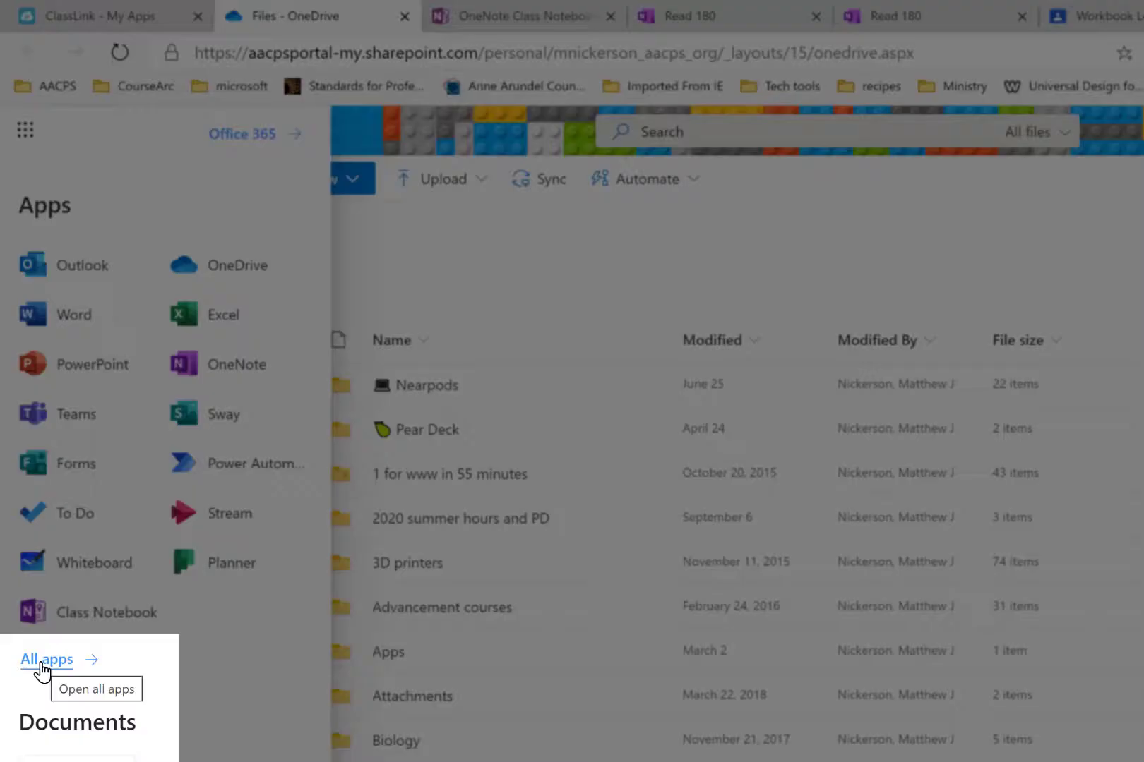
left_click(42, 663)
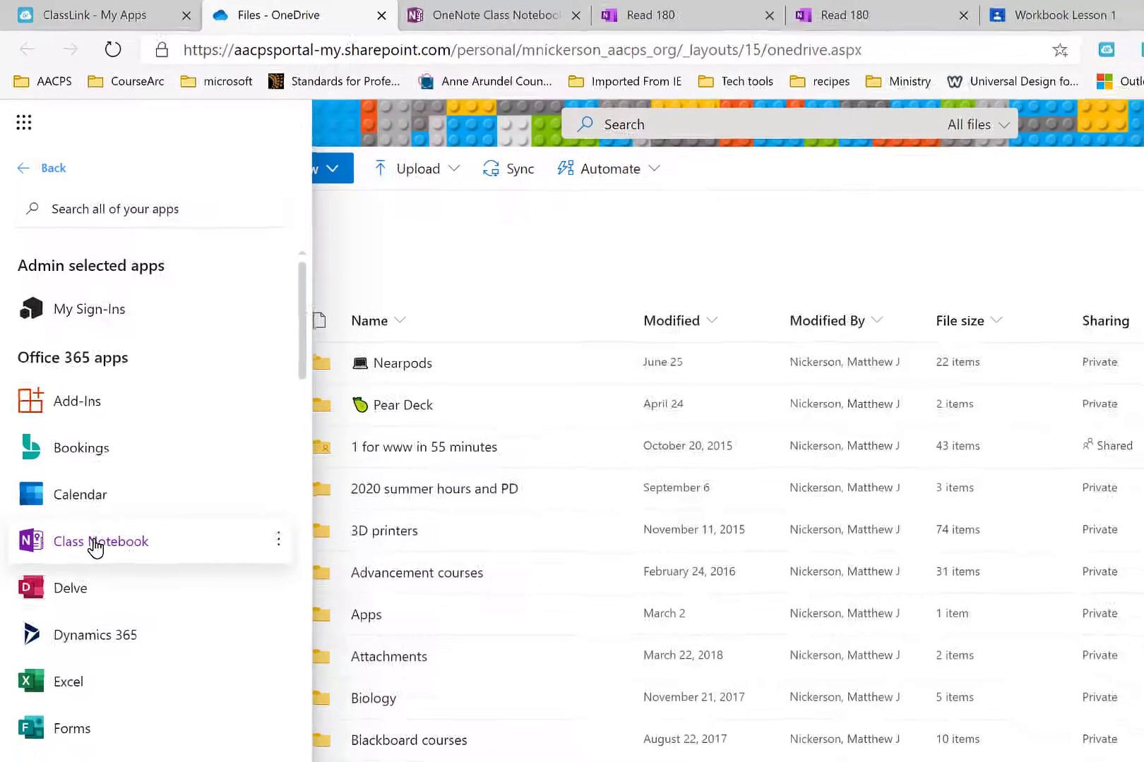
left_click(108, 573)
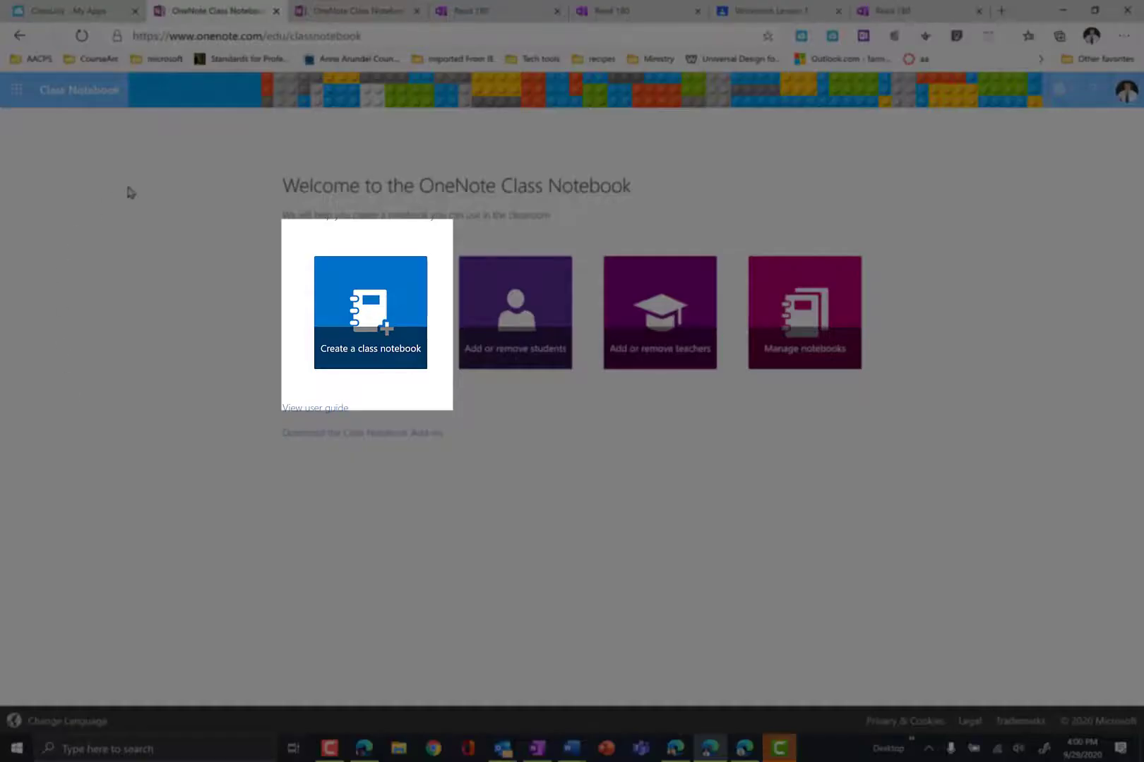
- Start creating a class notebook and name it "Delete me"
left_click(369, 348)
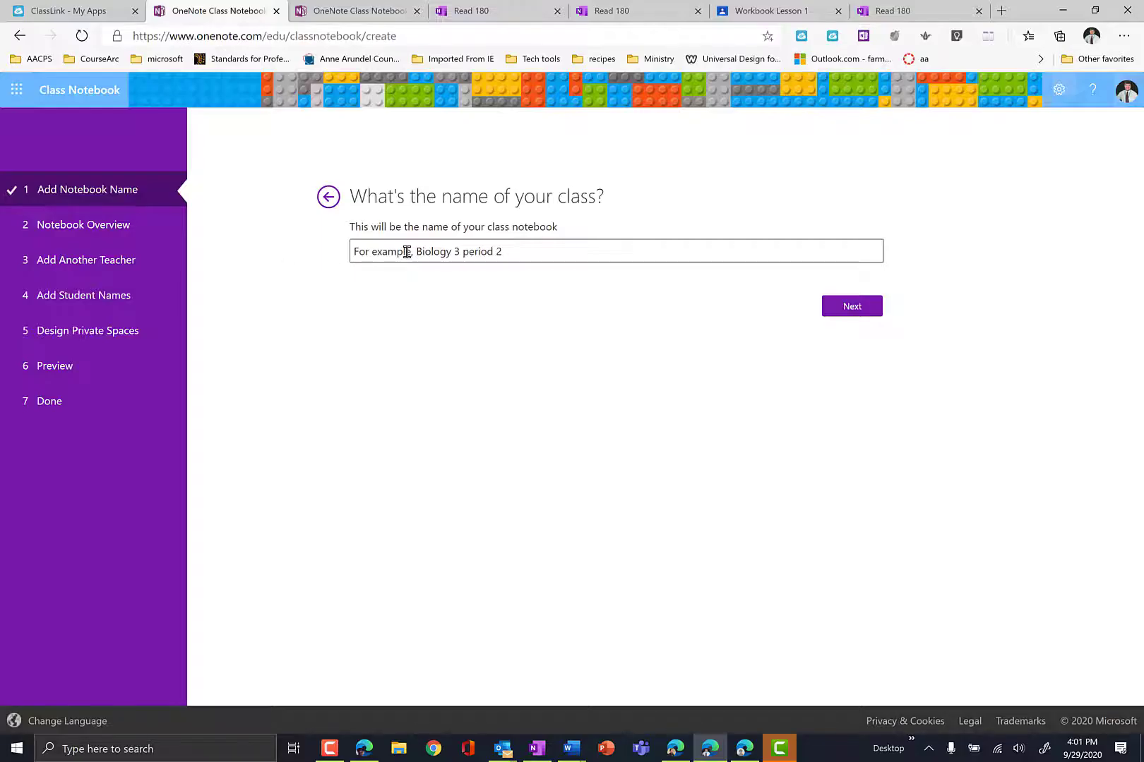
left_click(449, 252)
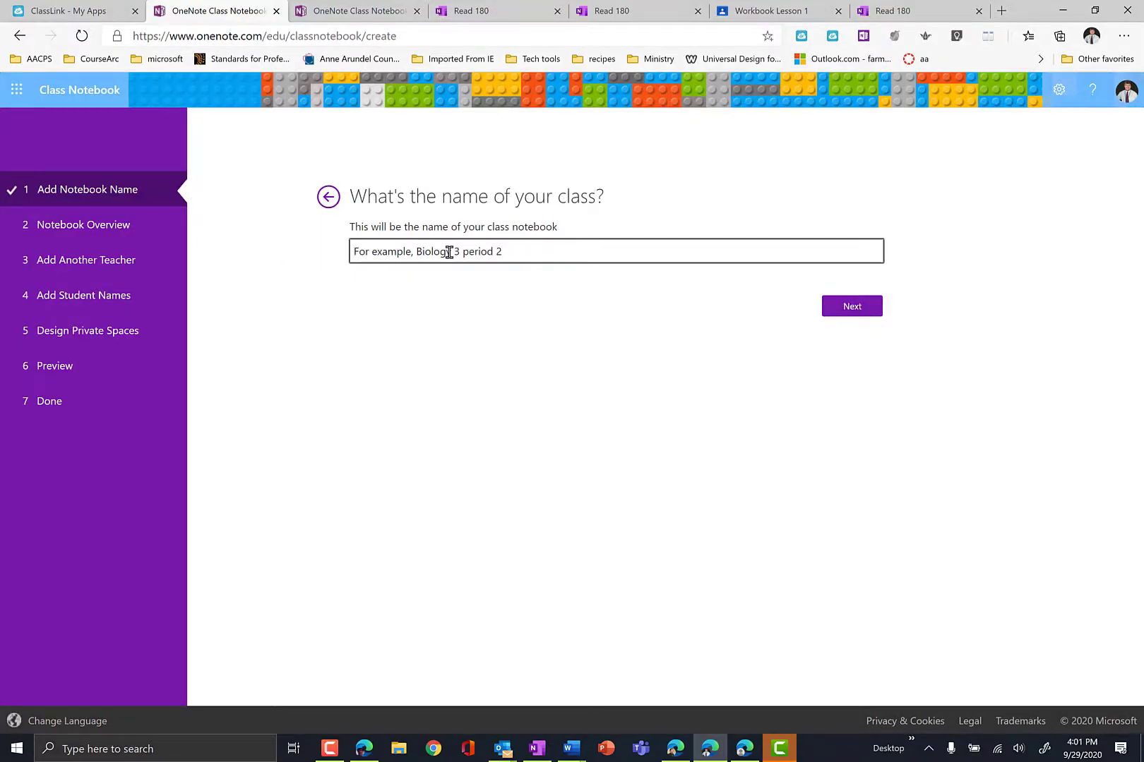
type("Delete me")
left_click(840, 311)
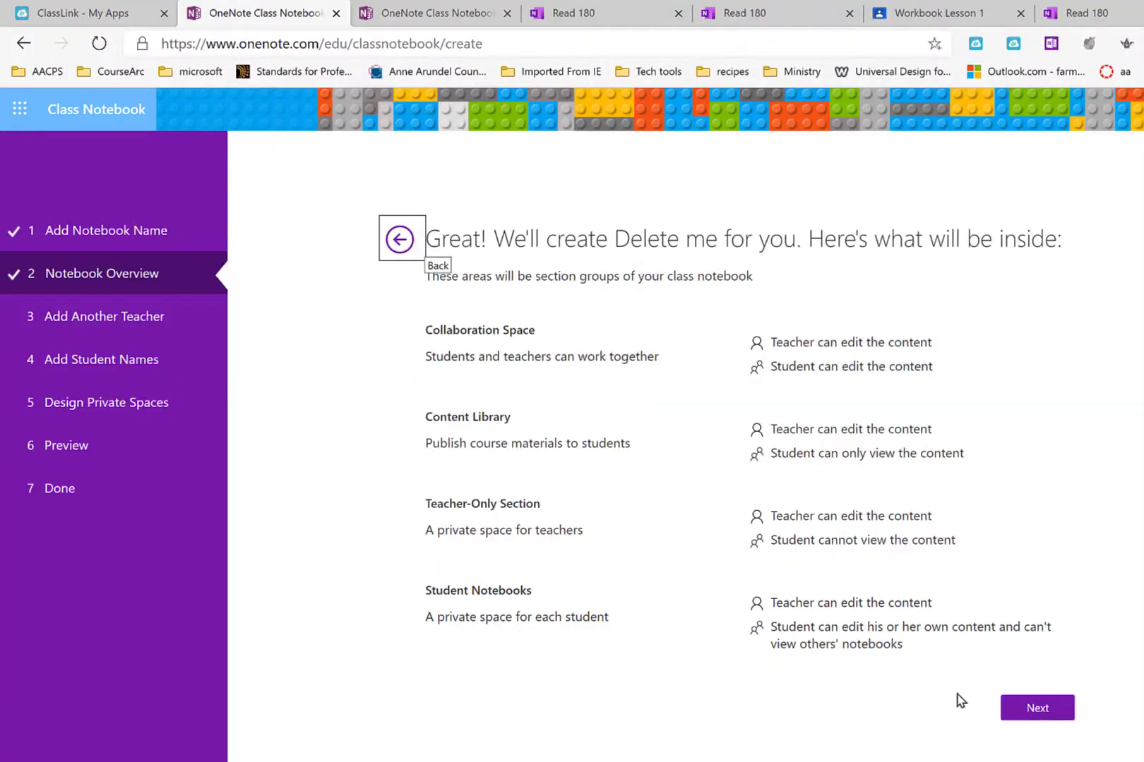
- Accept the notebook overview and continue through the setup without adding another teacher or any students
left_click(1039, 713)
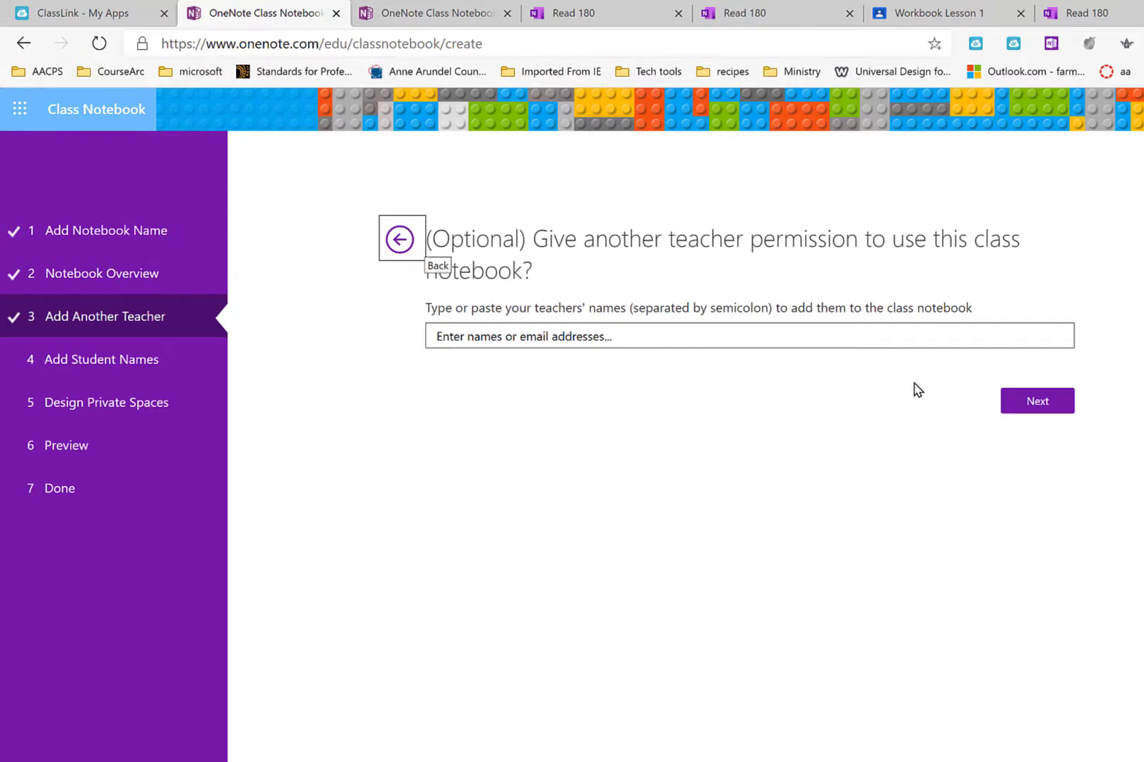
left_click(1050, 404)
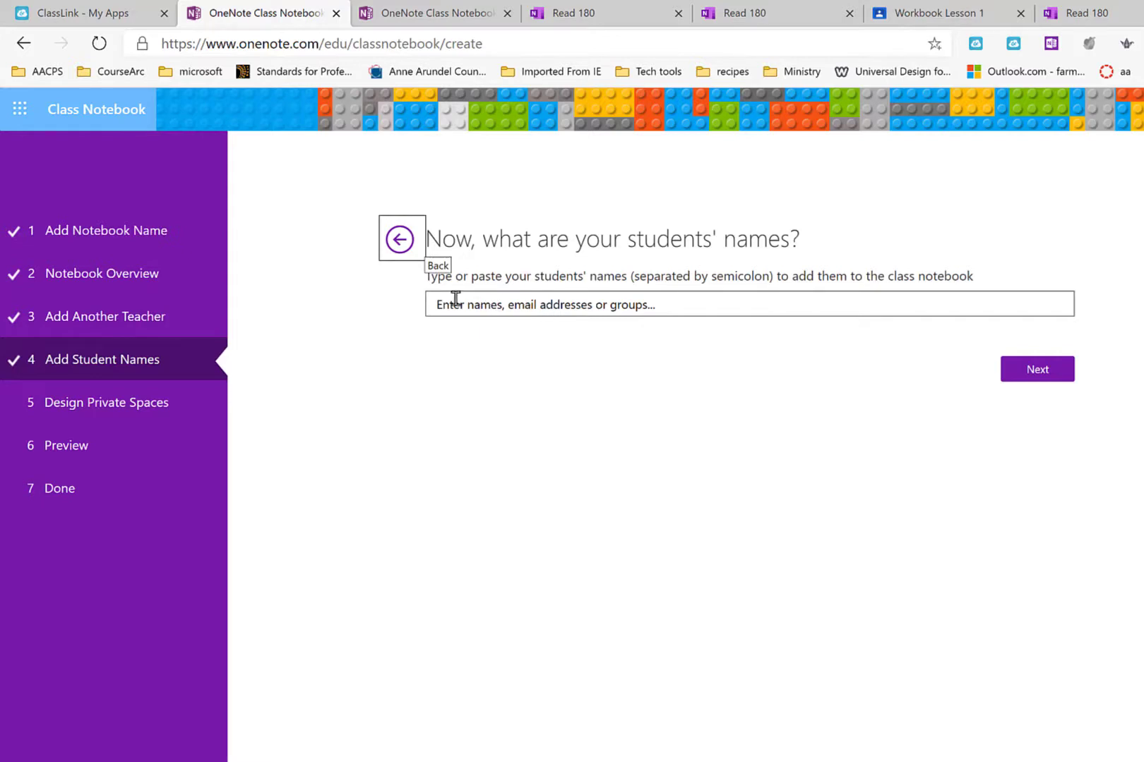
left_click(520, 303)
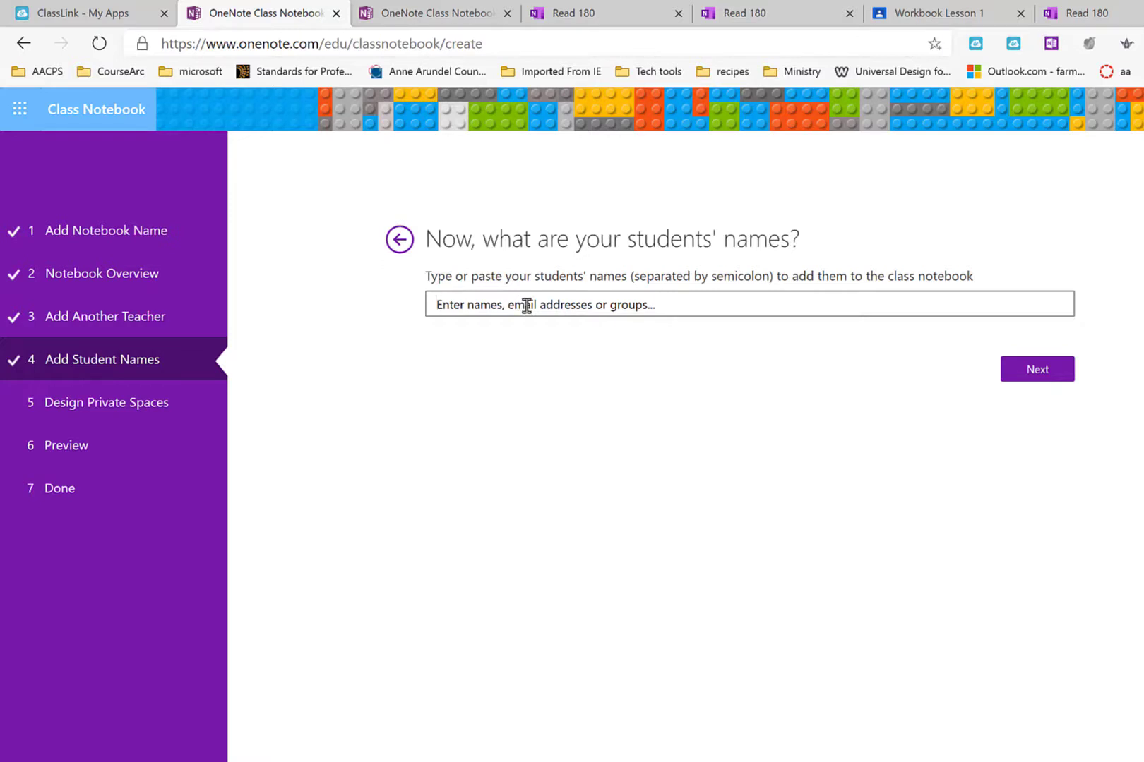
left_click(447, 310)
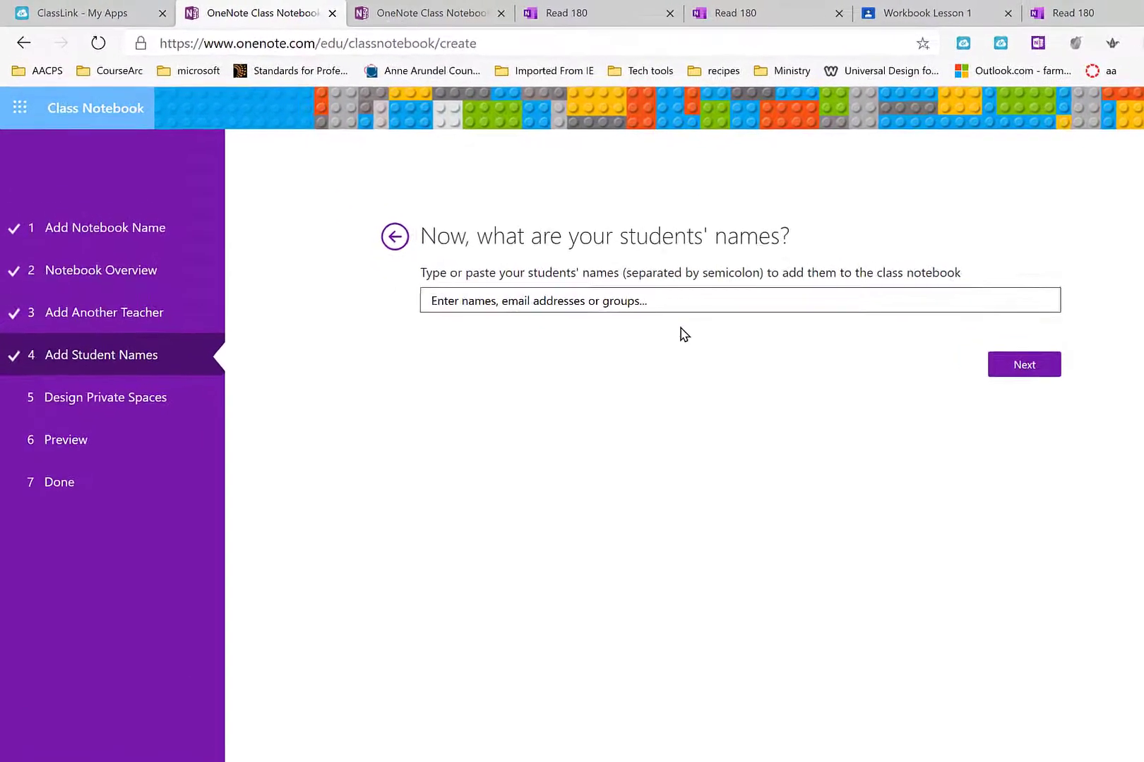
left_click(1045, 381)
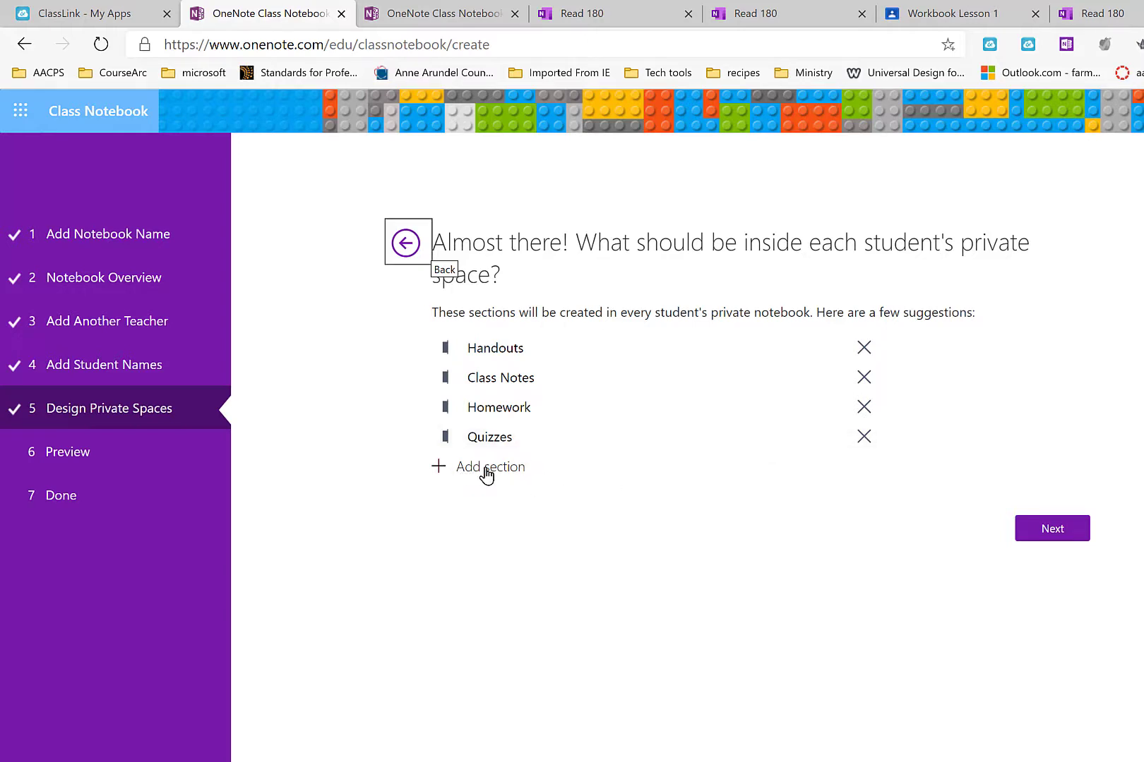
- Add a section named "Work book" to the students' private spaces and continue to the preview
left_click(486, 475)
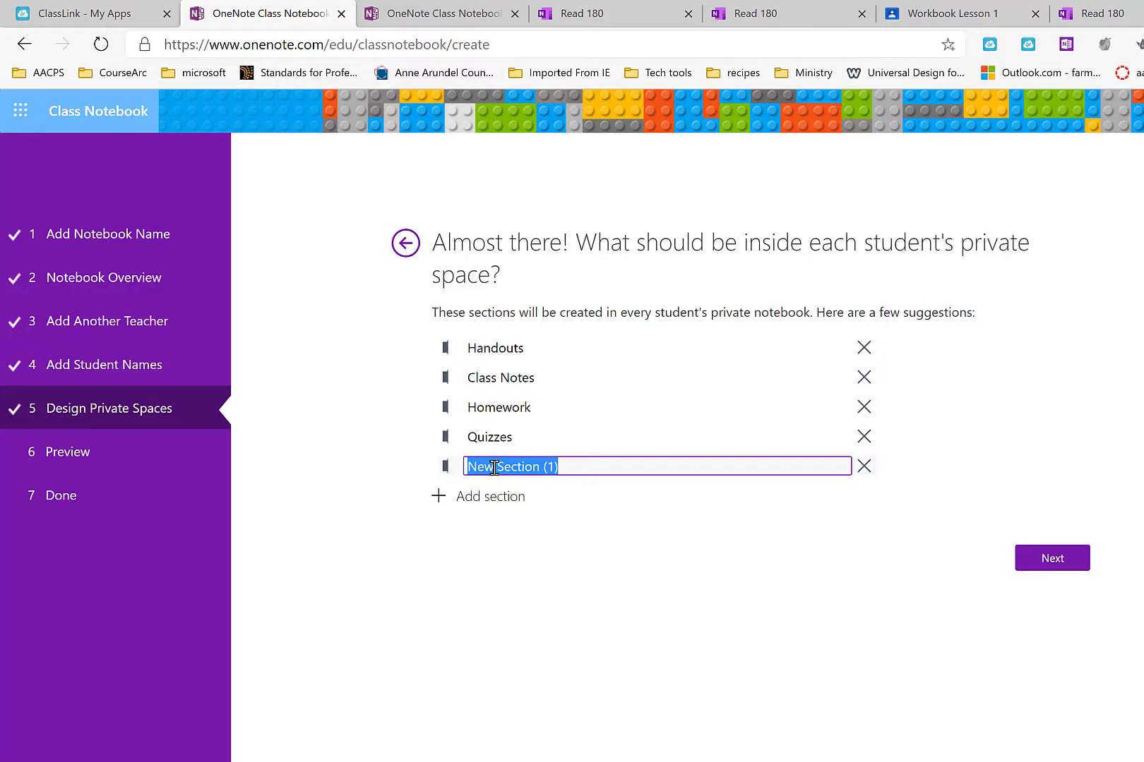
type("Work book")
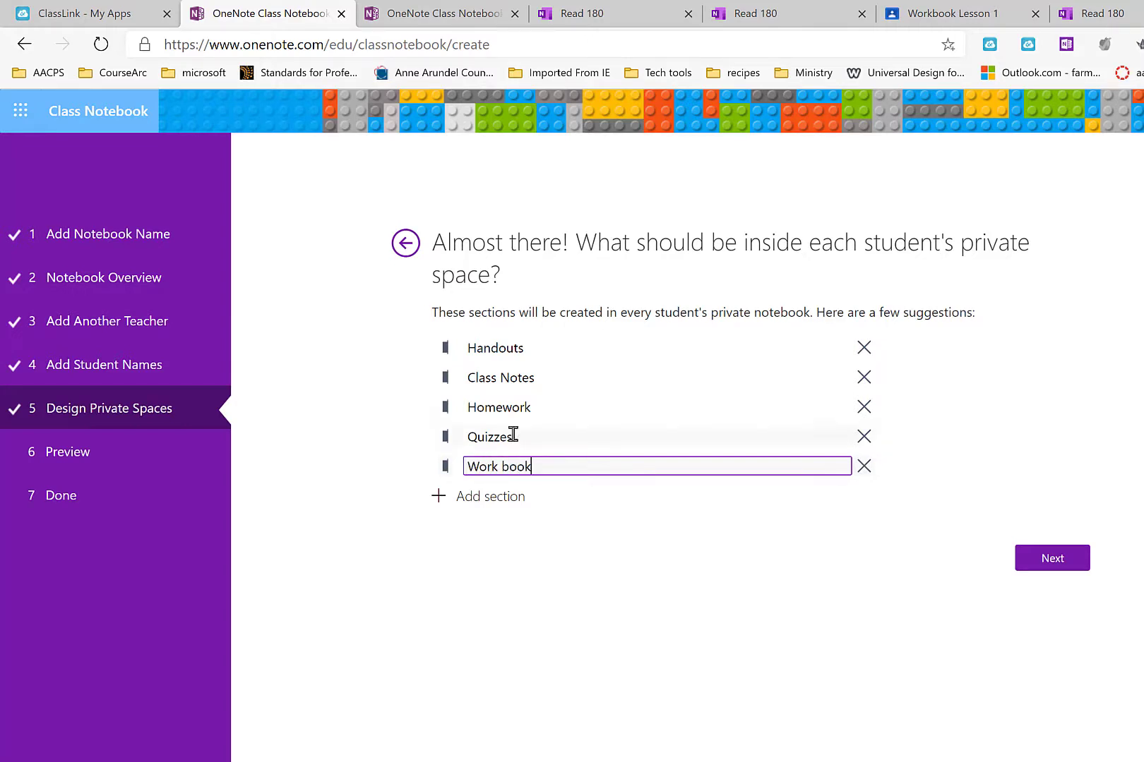
left_click(1027, 558)
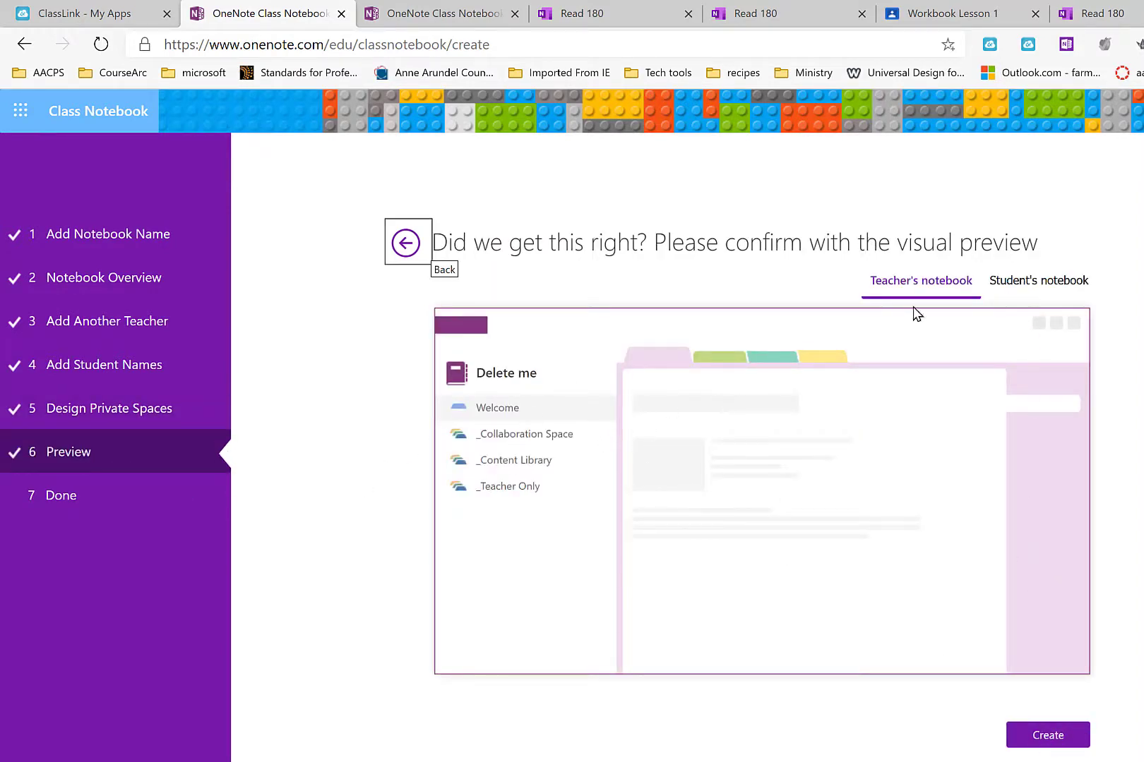
- Compare the teacher's and student's notebook previews and create the class notebook
left_click(1048, 287)
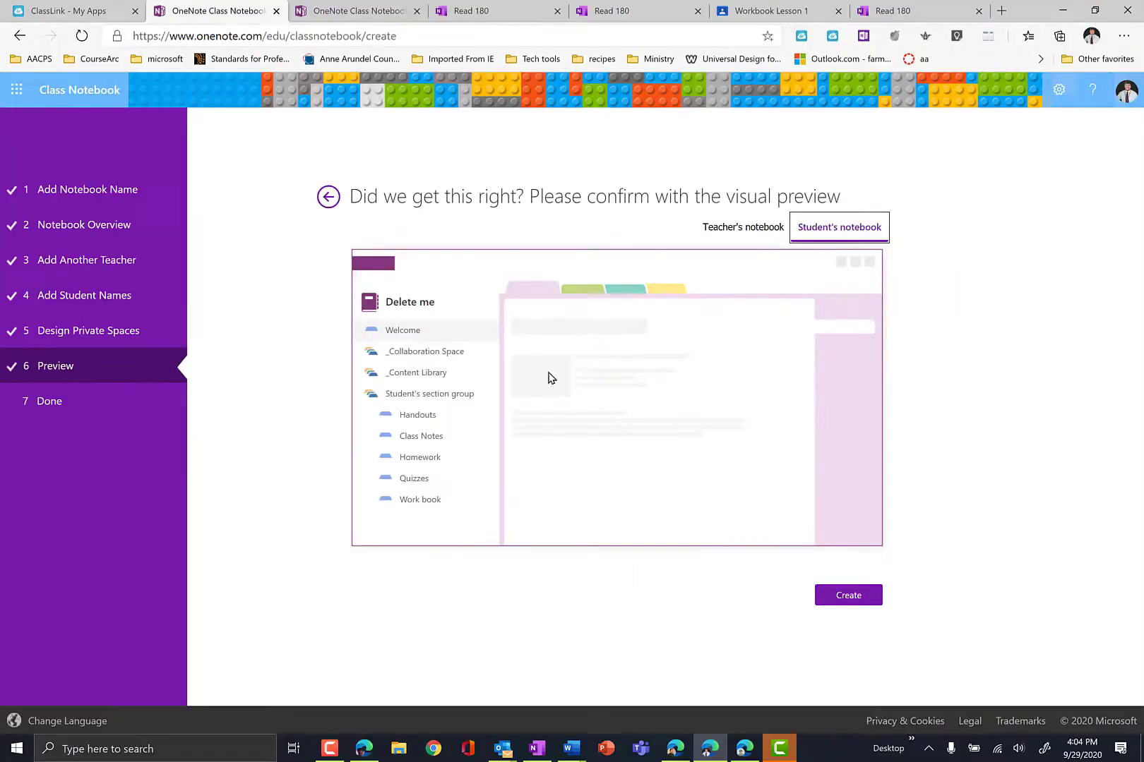
left_click(738, 233)
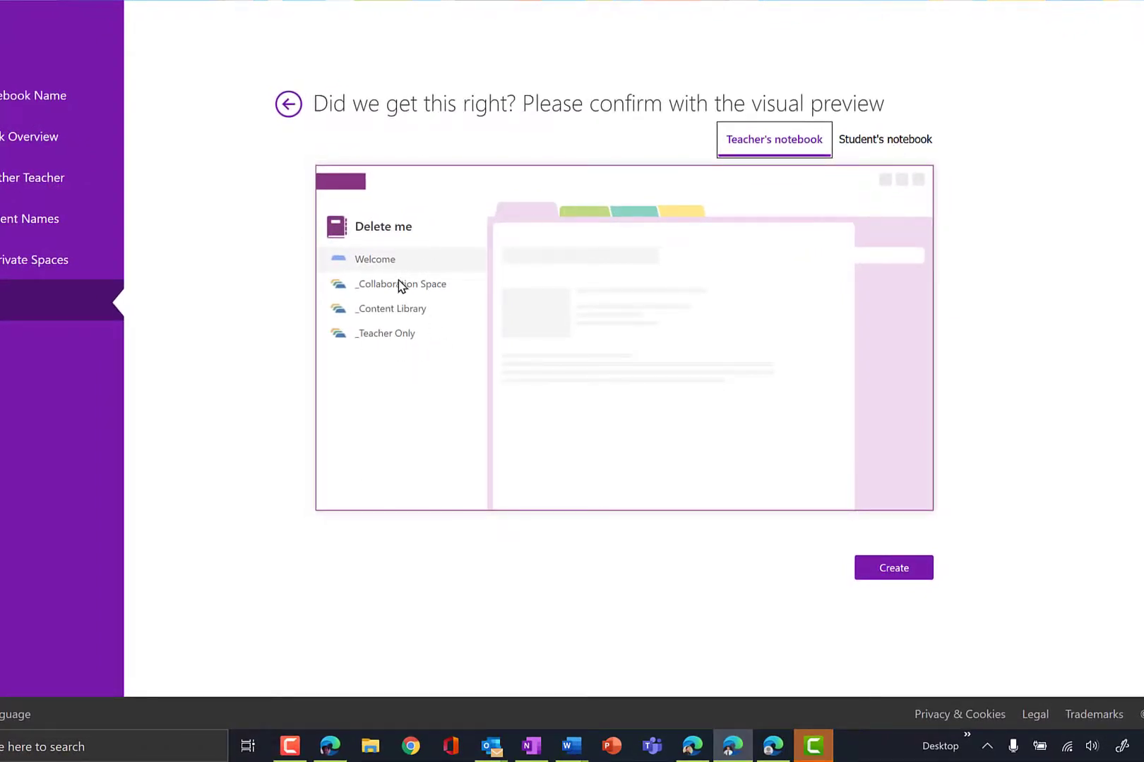
left_click(912, 145)
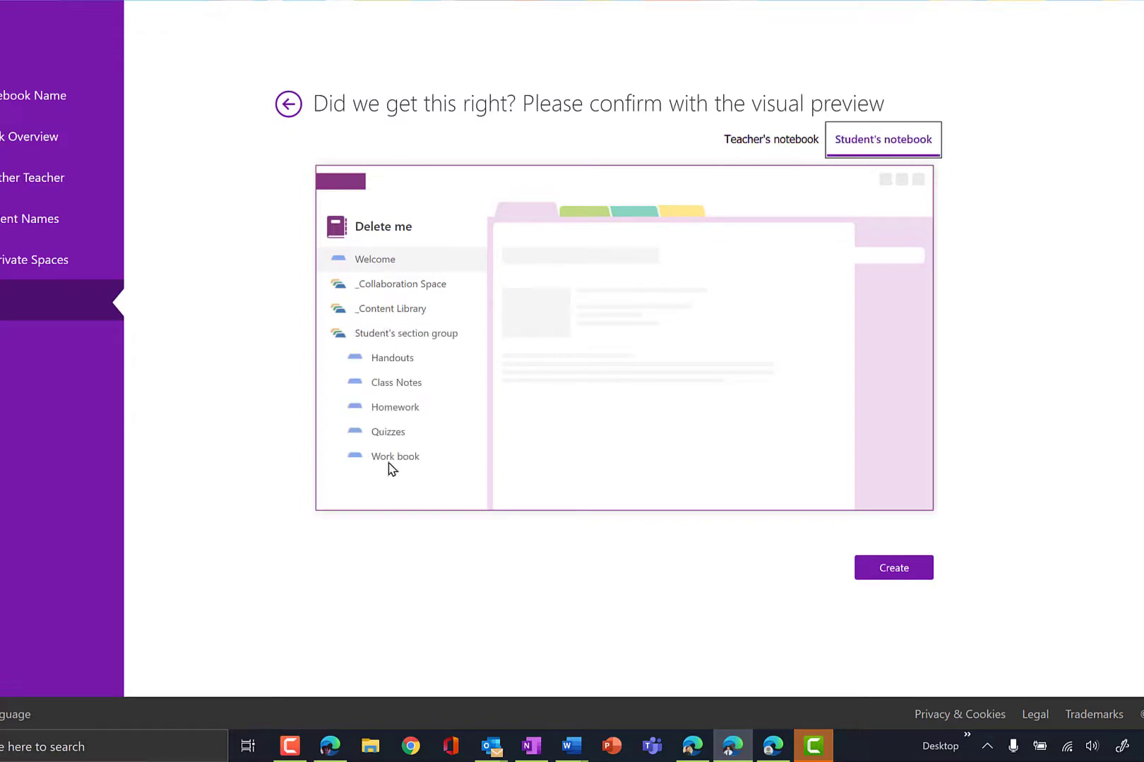
left_click(895, 574)
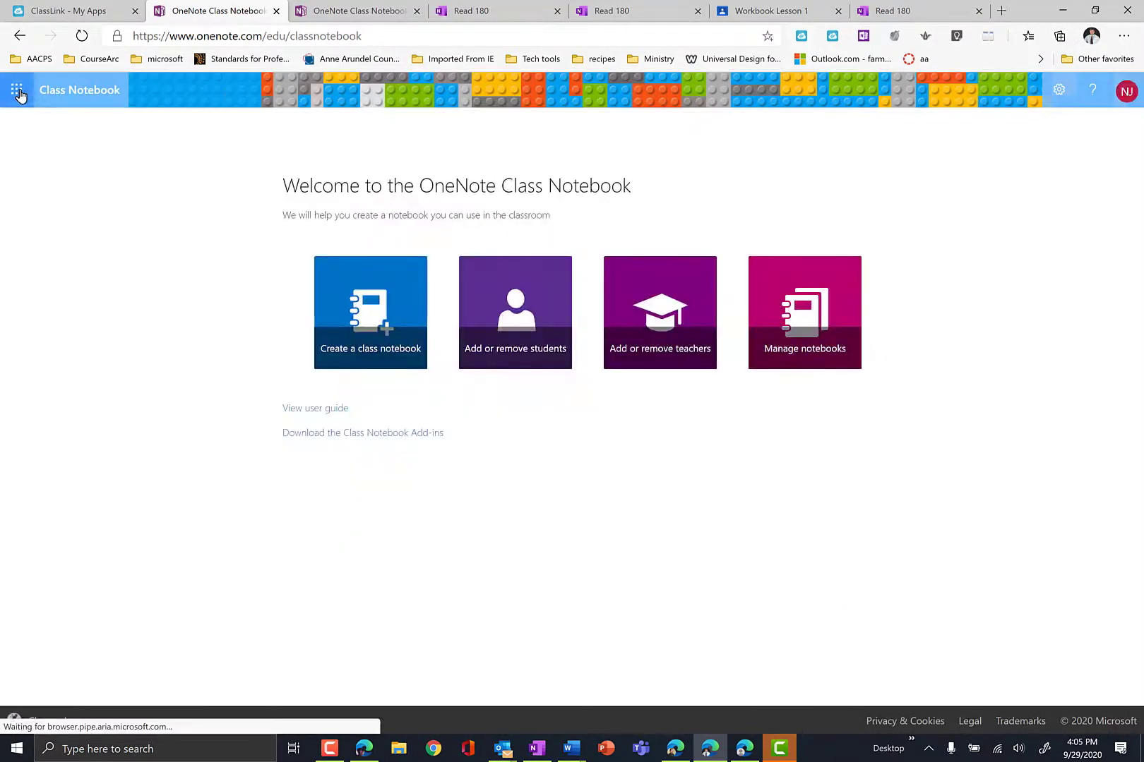
- Switch to OneNote and open the shared Read 180 notebook from the recent notebooks
left_click(17, 89)
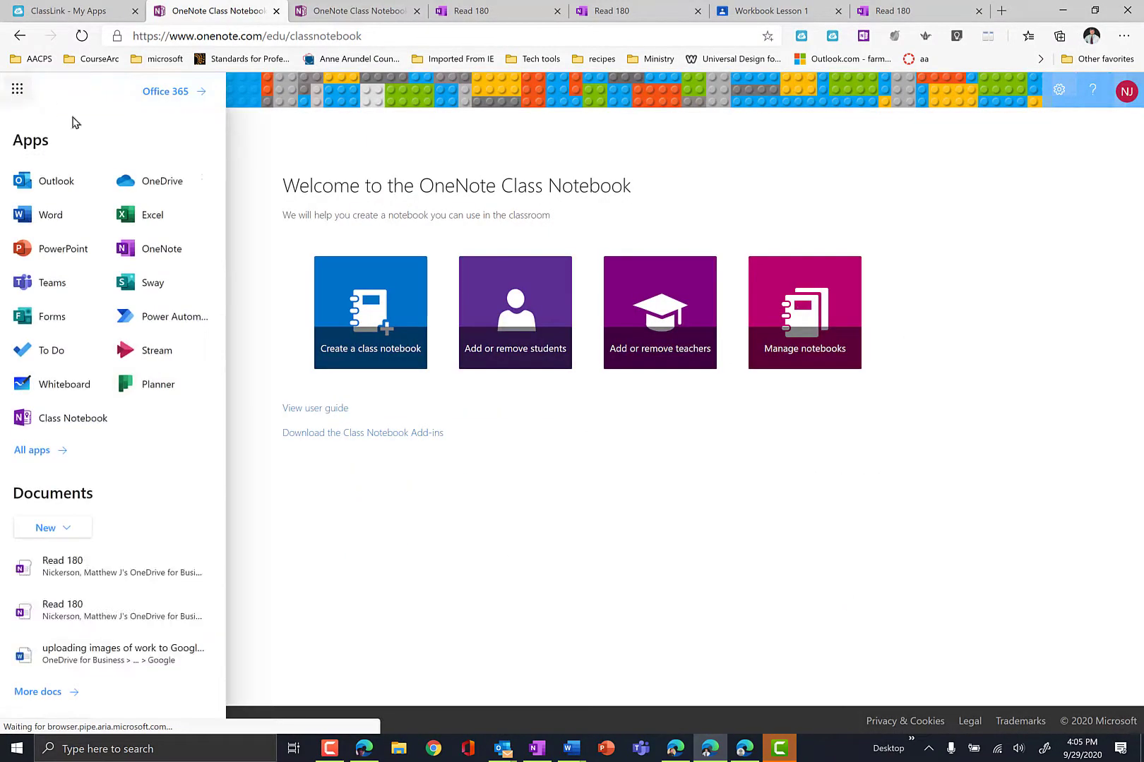
left_click(151, 257)
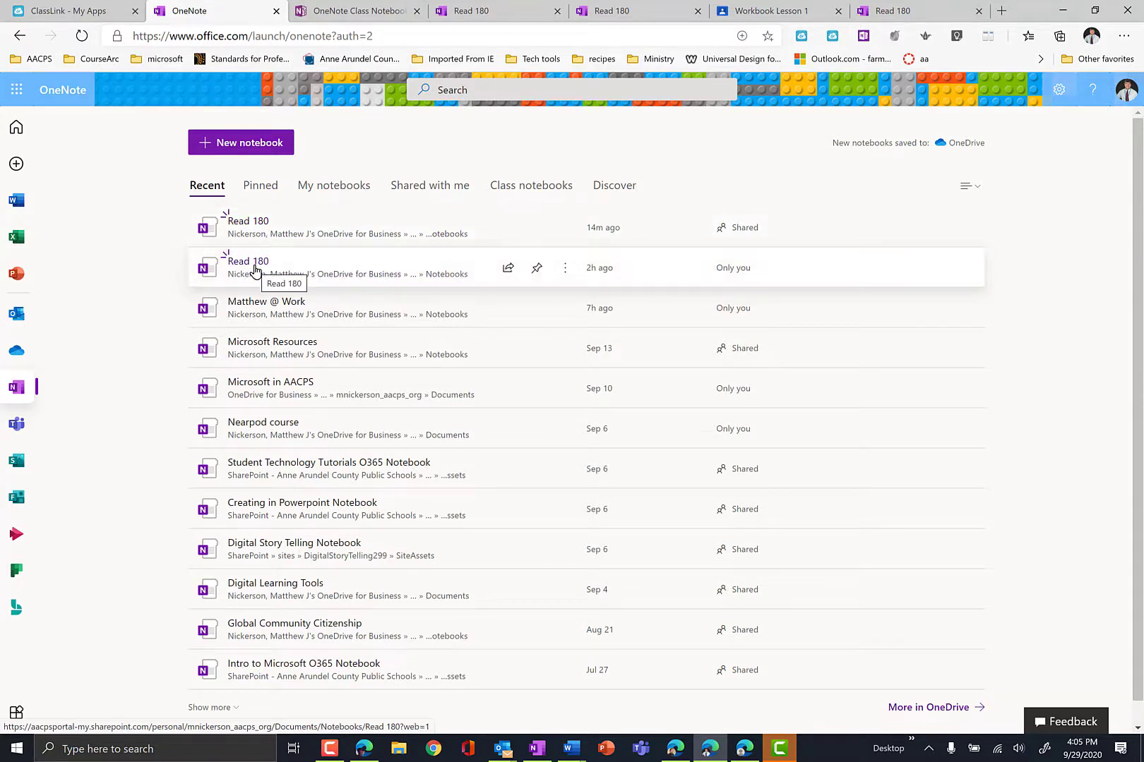
left_click(252, 227)
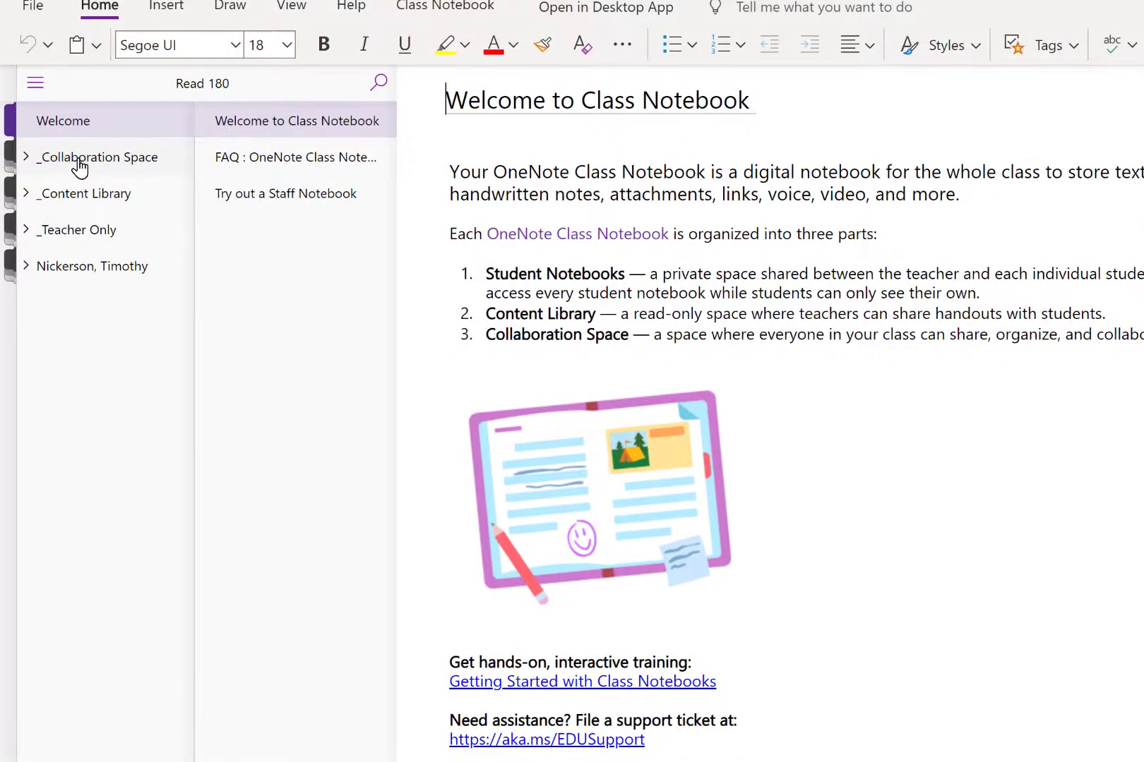
- Look through the Collaboration Space and Teacher Only section groups, viewing the Teacher Only guide and the Workbook section
left_click(37, 162)
left_click(32, 197)
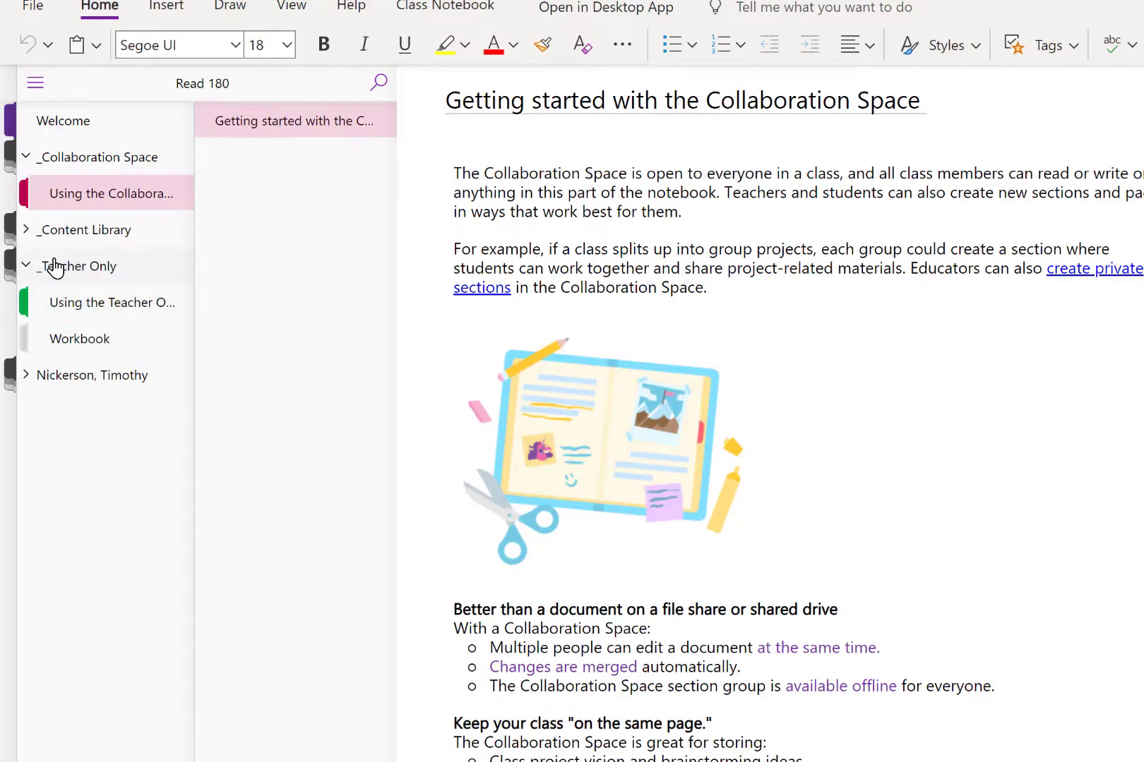
left_click(26, 159)
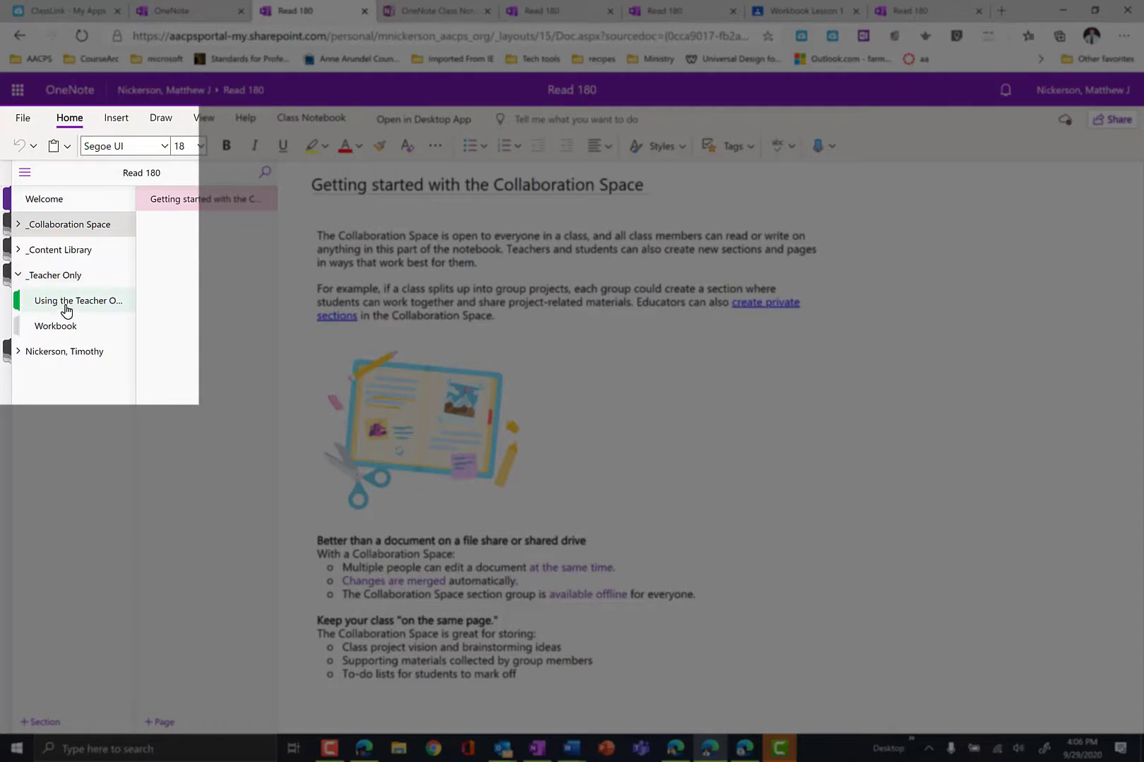
left_click(64, 307)
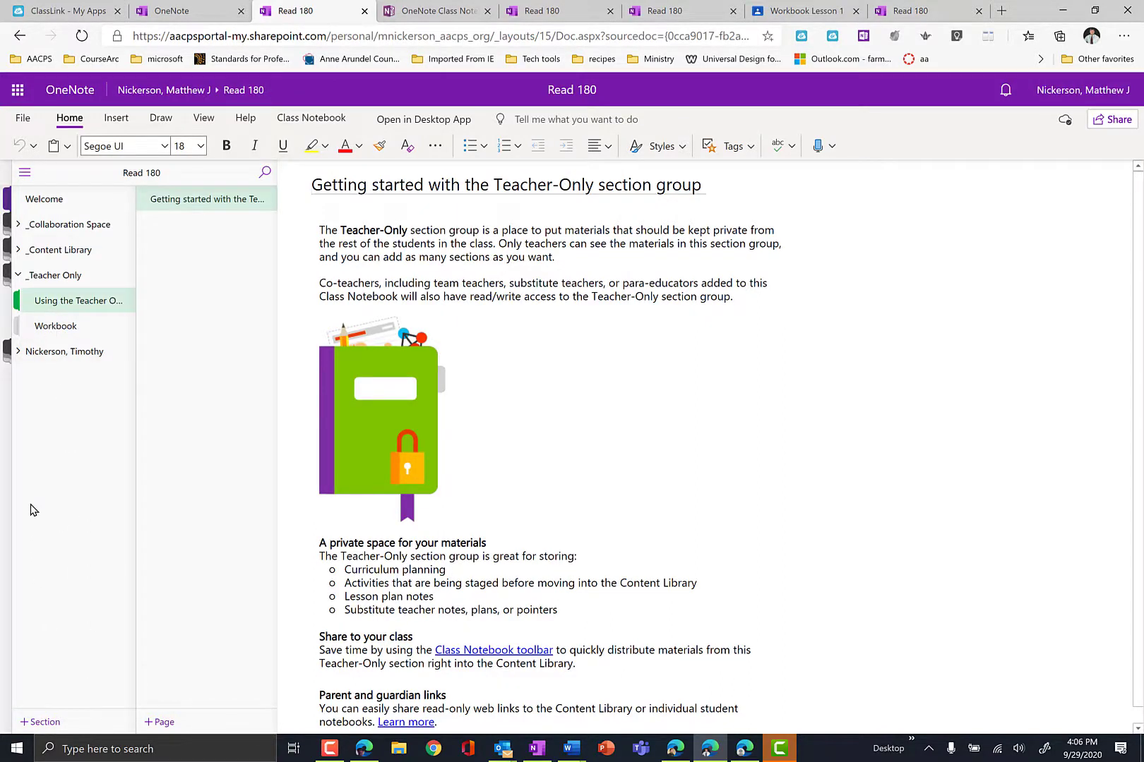
left_click(47, 331)
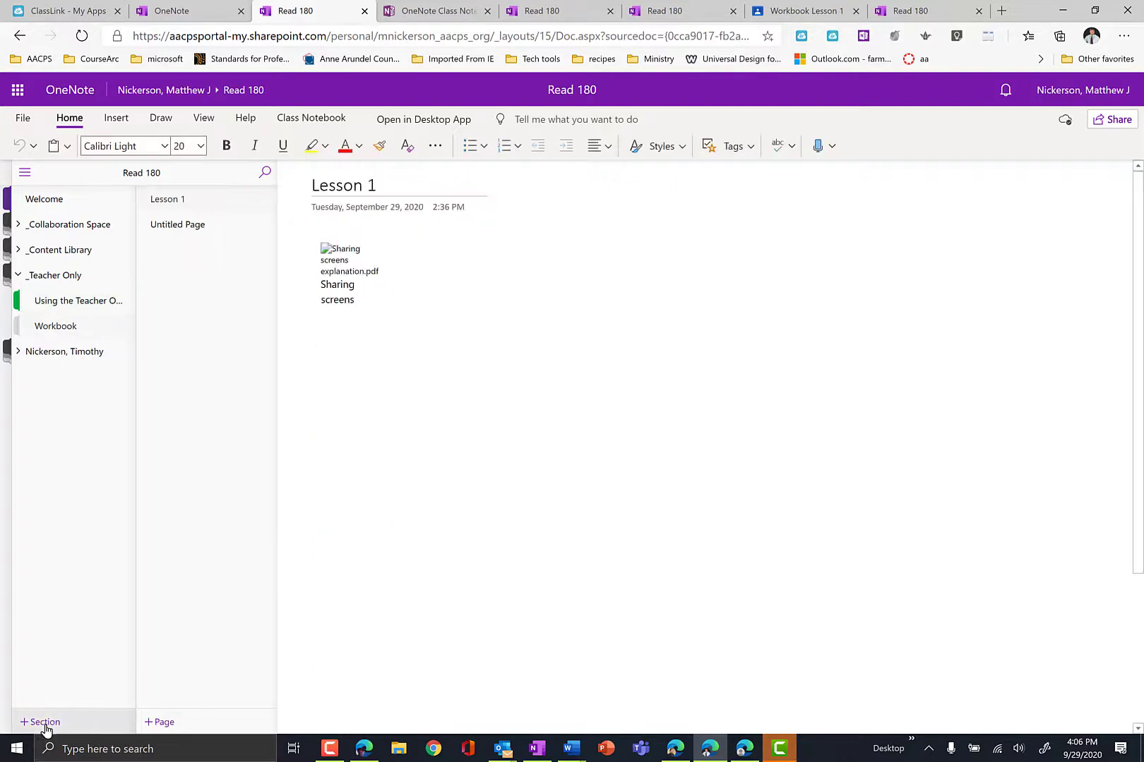
- Add a section named "not my workbook" to the Teacher Only group and give it two additional blank pages
left_click(39, 723)
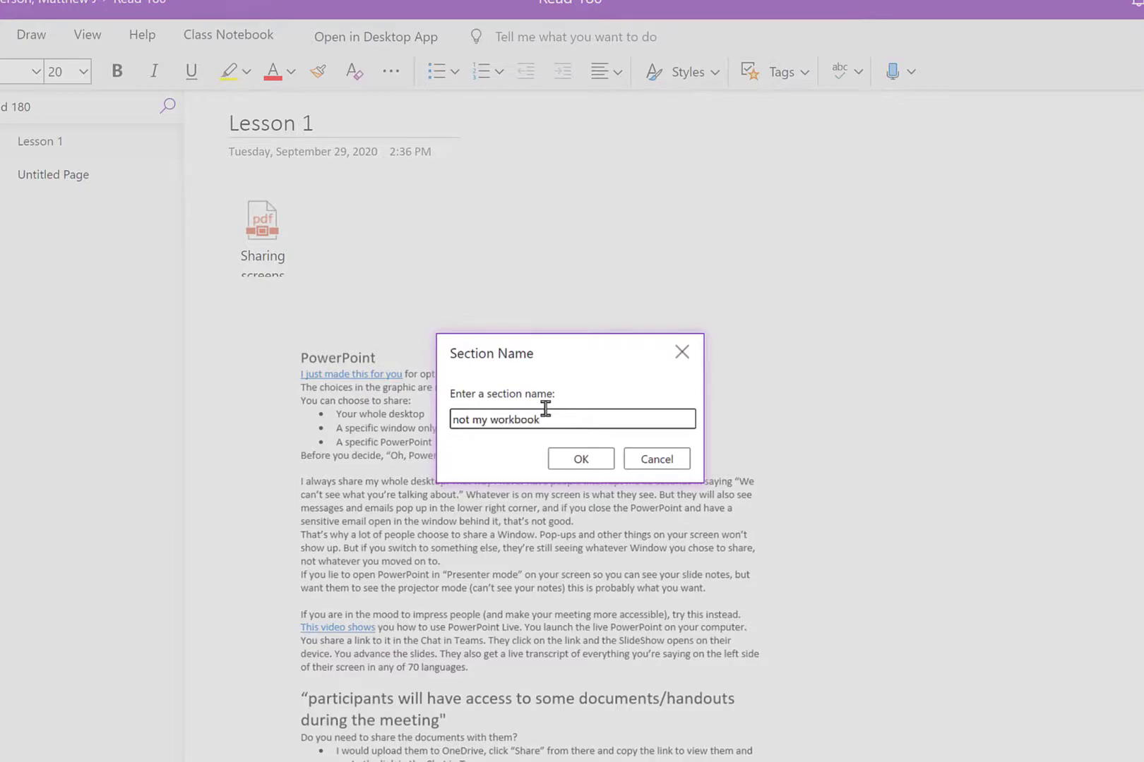
left_click(565, 459)
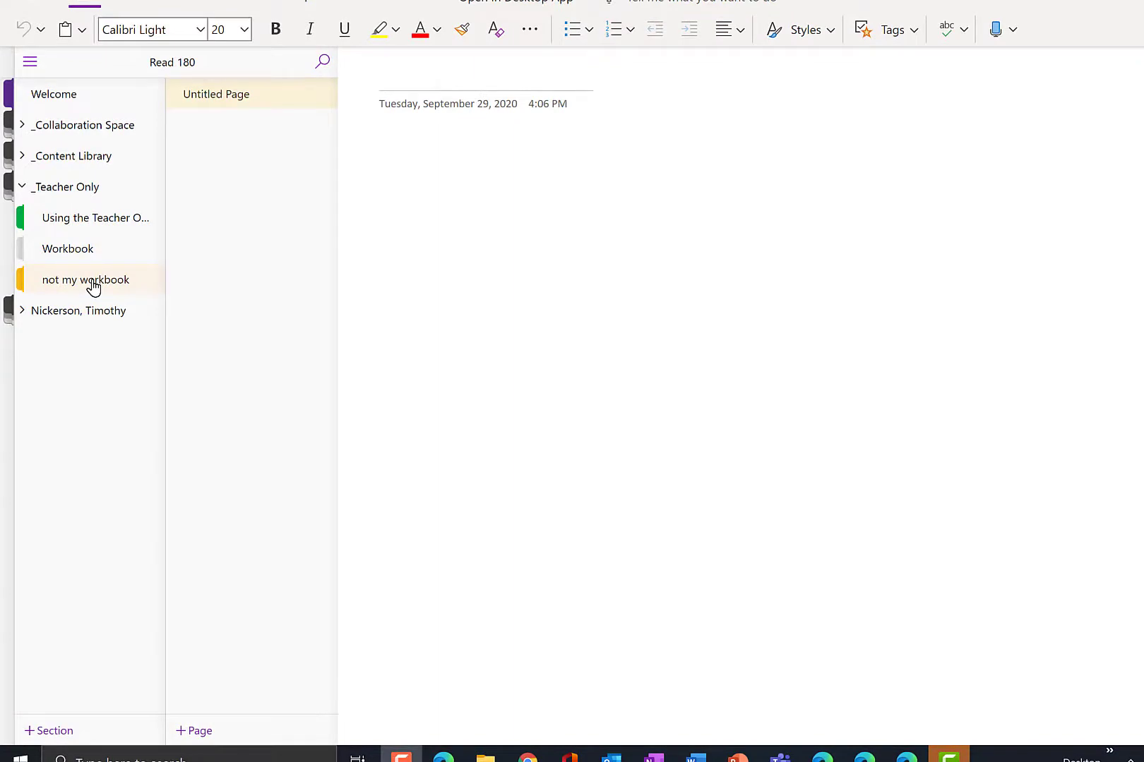
left_click(228, 734)
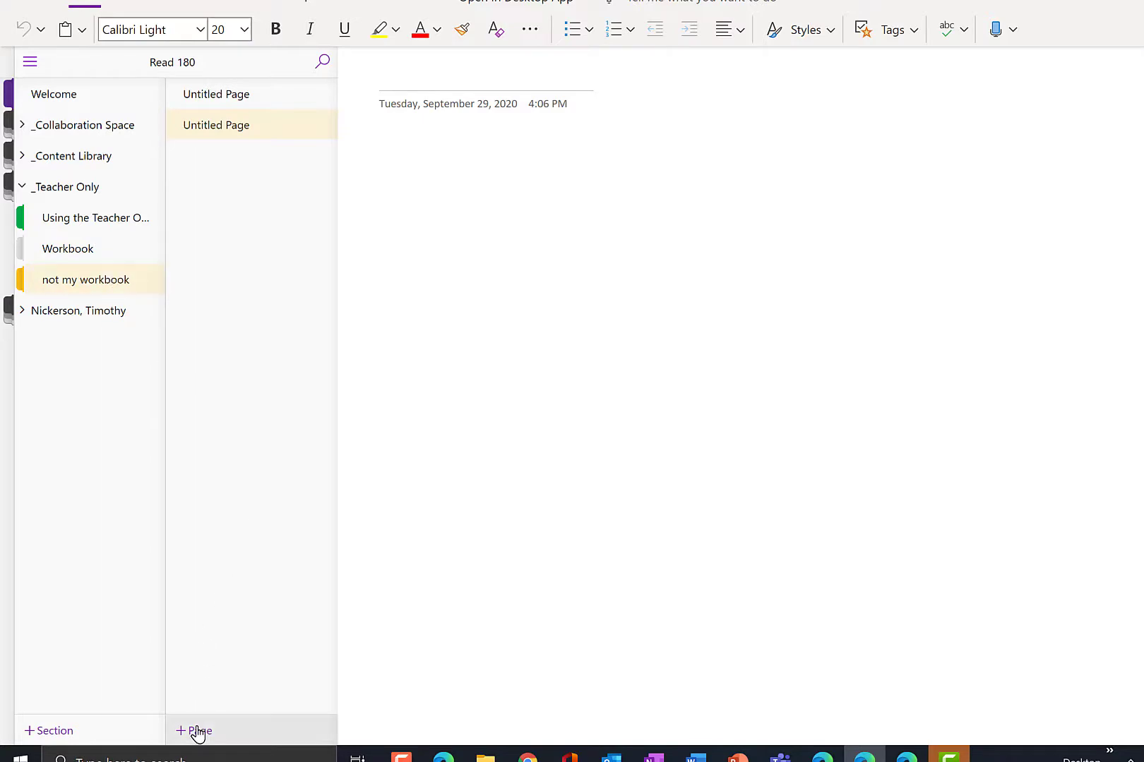
left_click(198, 735)
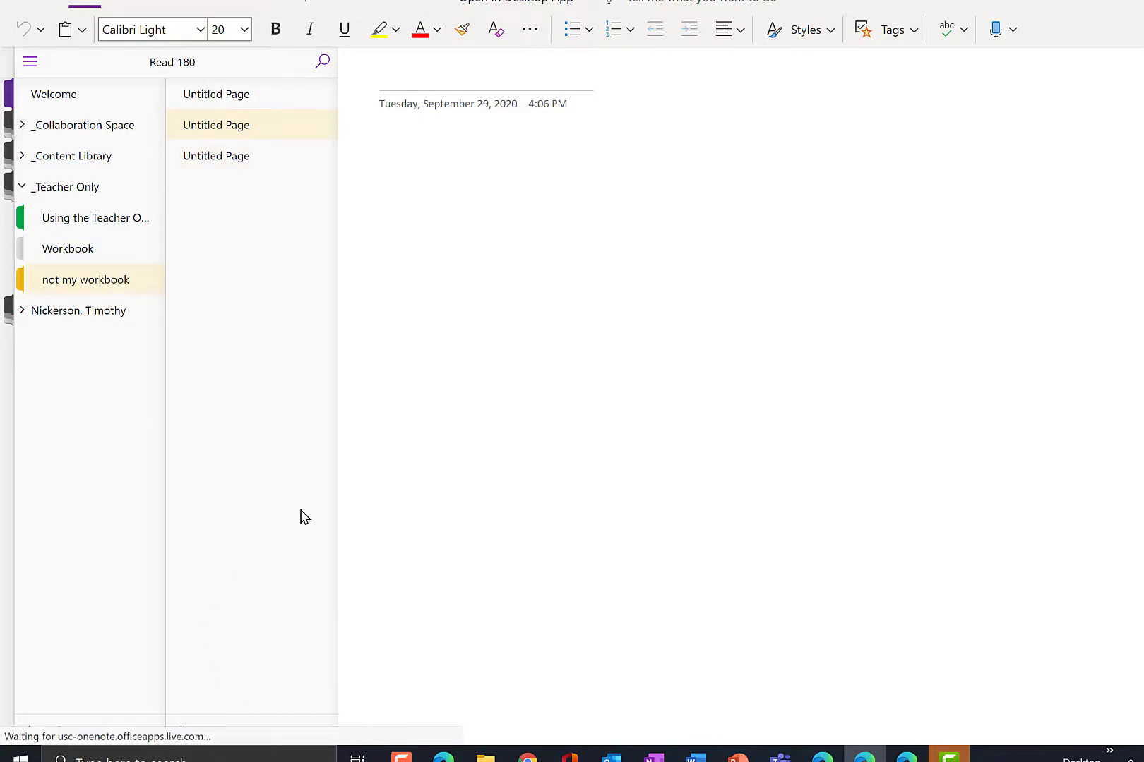
- Add a page to the Teacher Only Workbook section, place it directly below Lesson 1 and title it "Lesson 2"
left_click(68, 253)
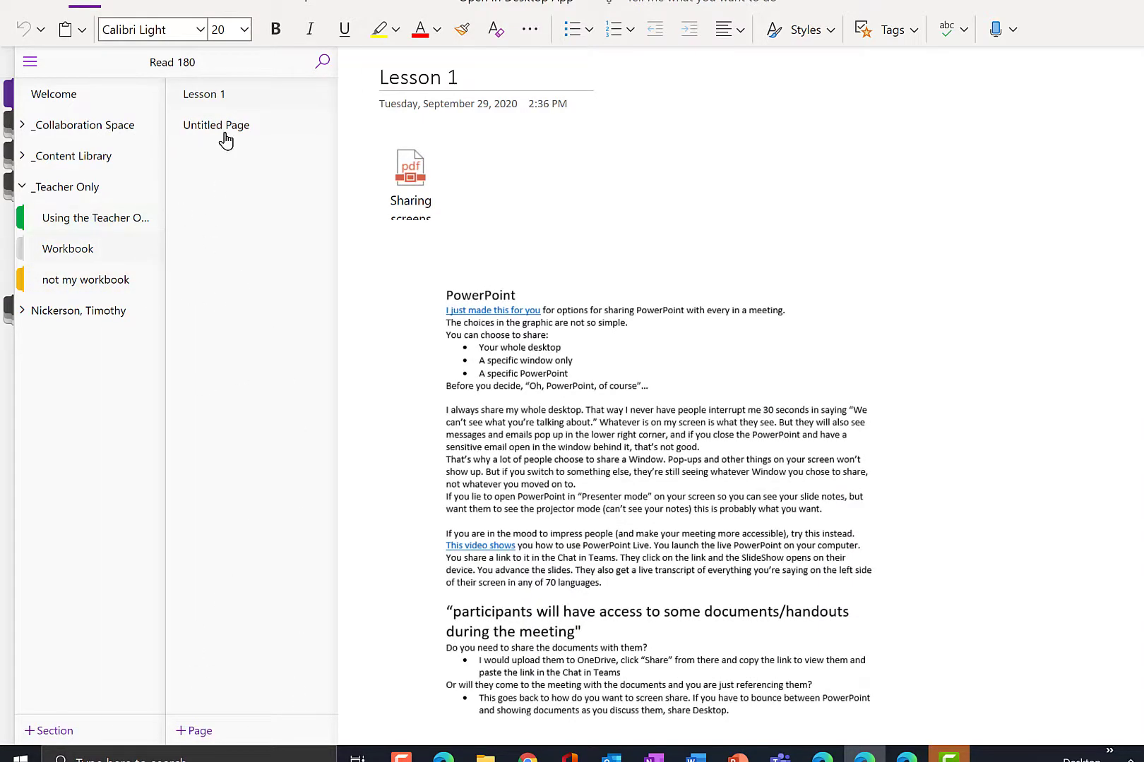
left_click(199, 731)
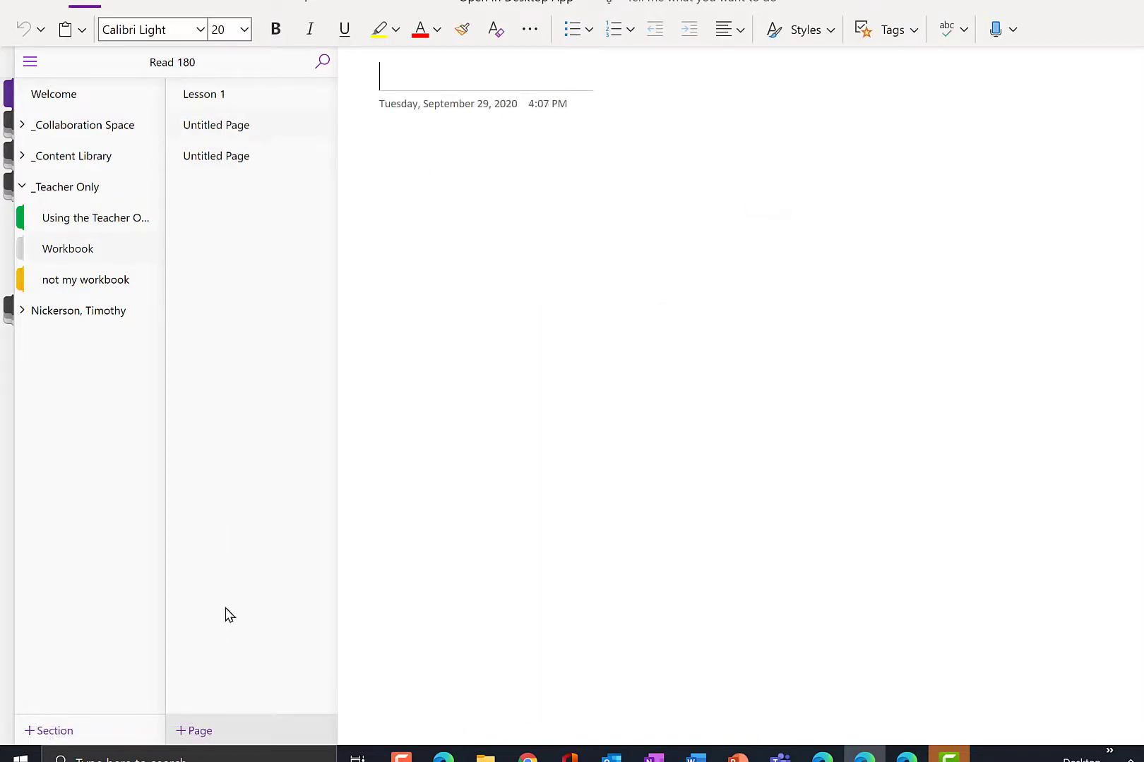
left_click_drag(237, 158, 227, 96)
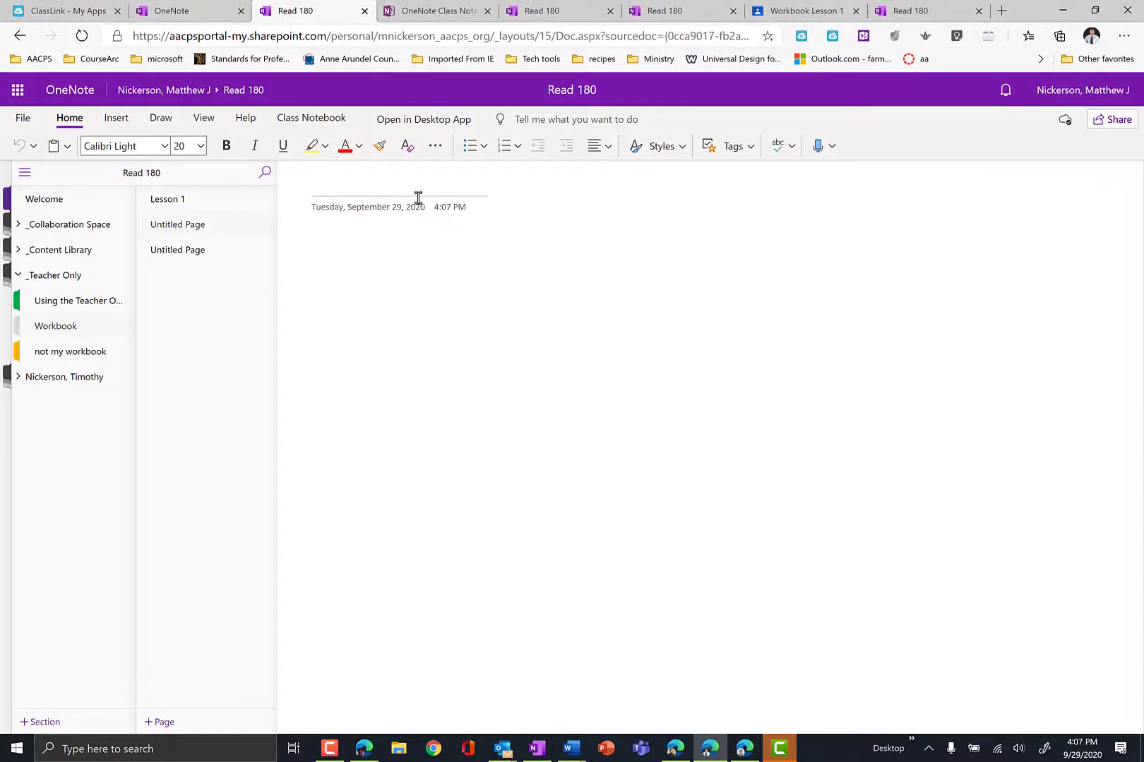
type("Lesson 2")
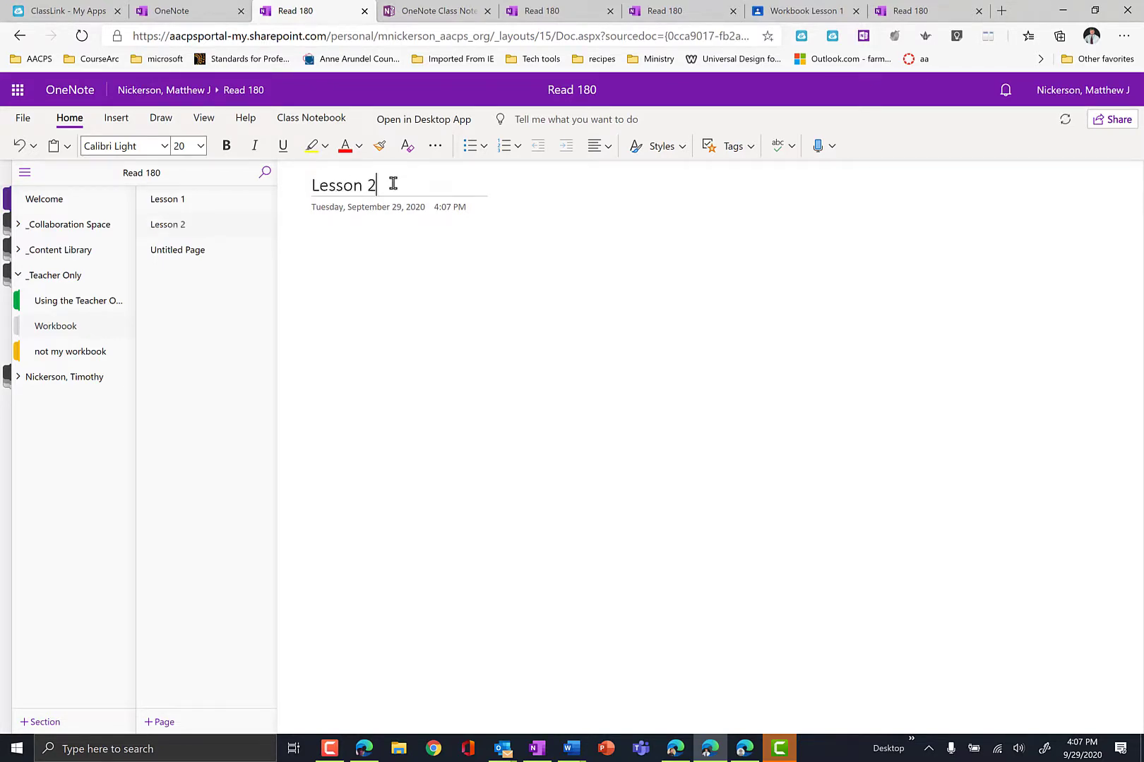
key("Return")
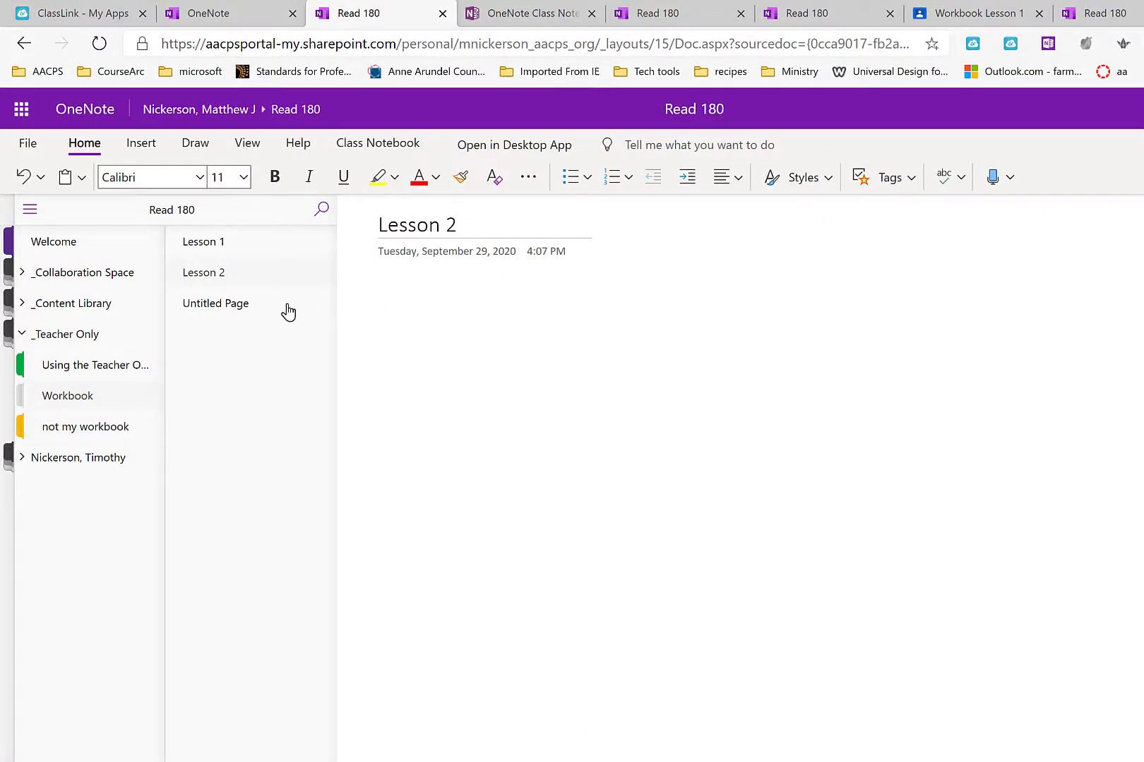
- Insert the Word document "Files aid" from the Desktop as a file printout on the Lesson 2 page
left_click(135, 148)
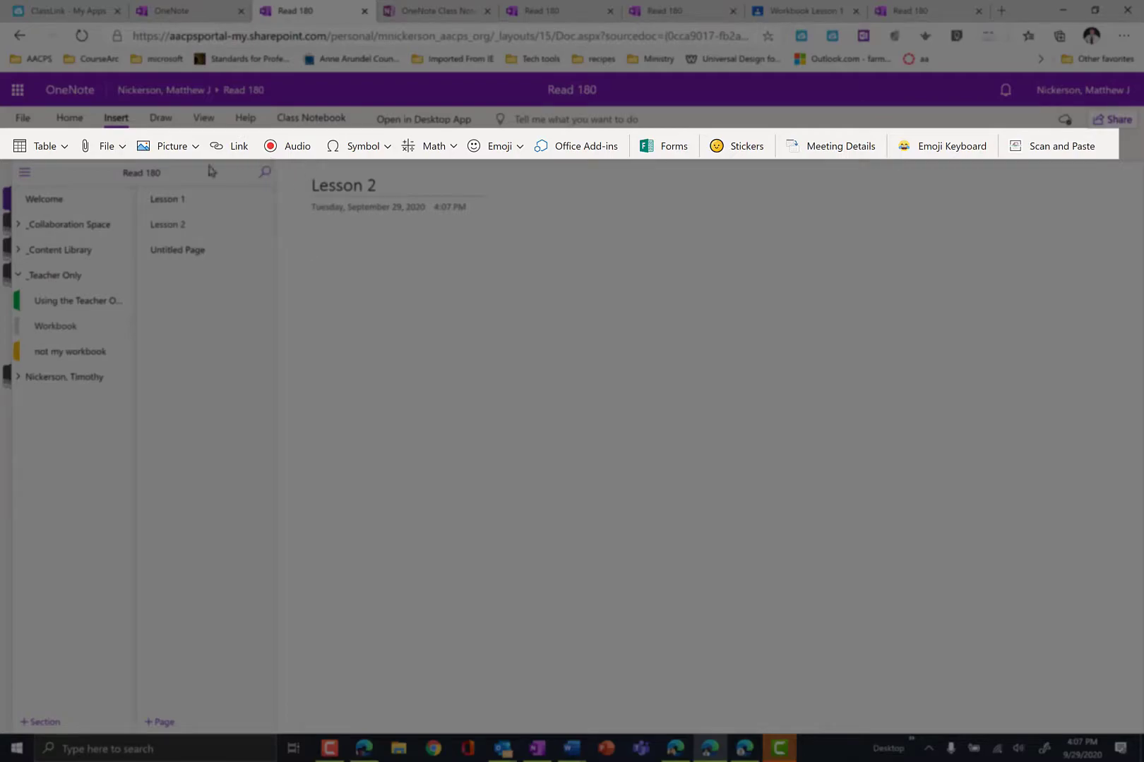
left_click(108, 146)
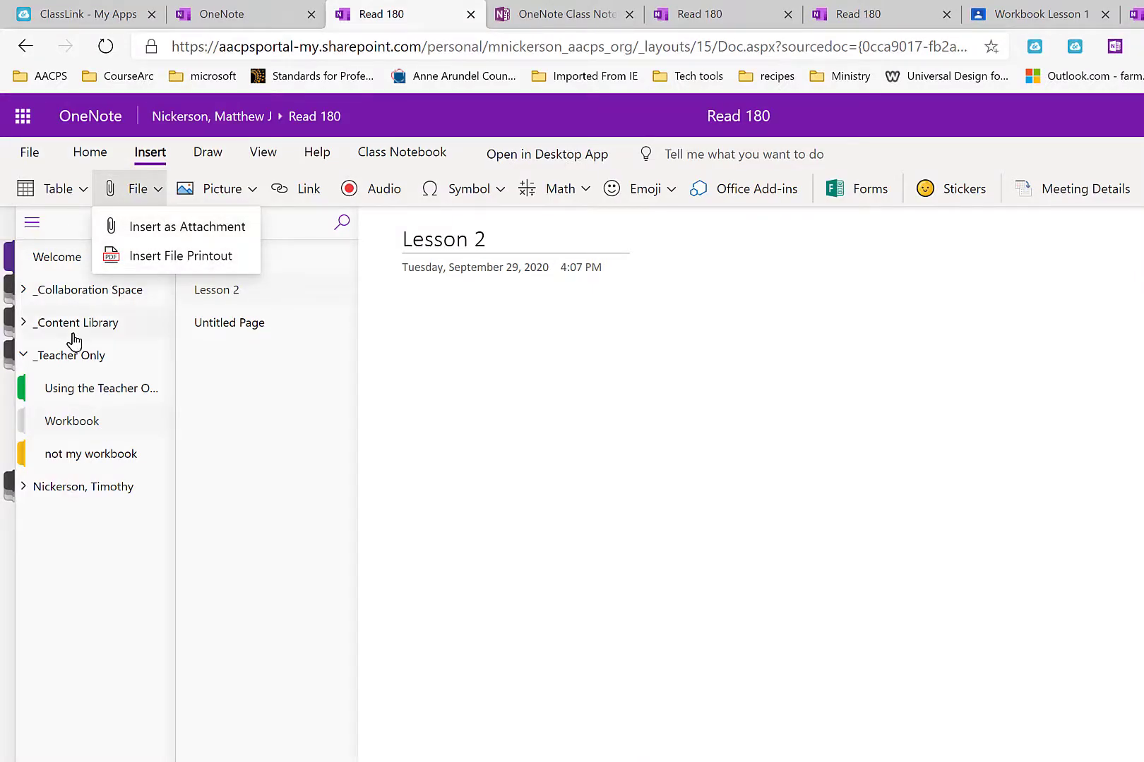
left_click(169, 260)
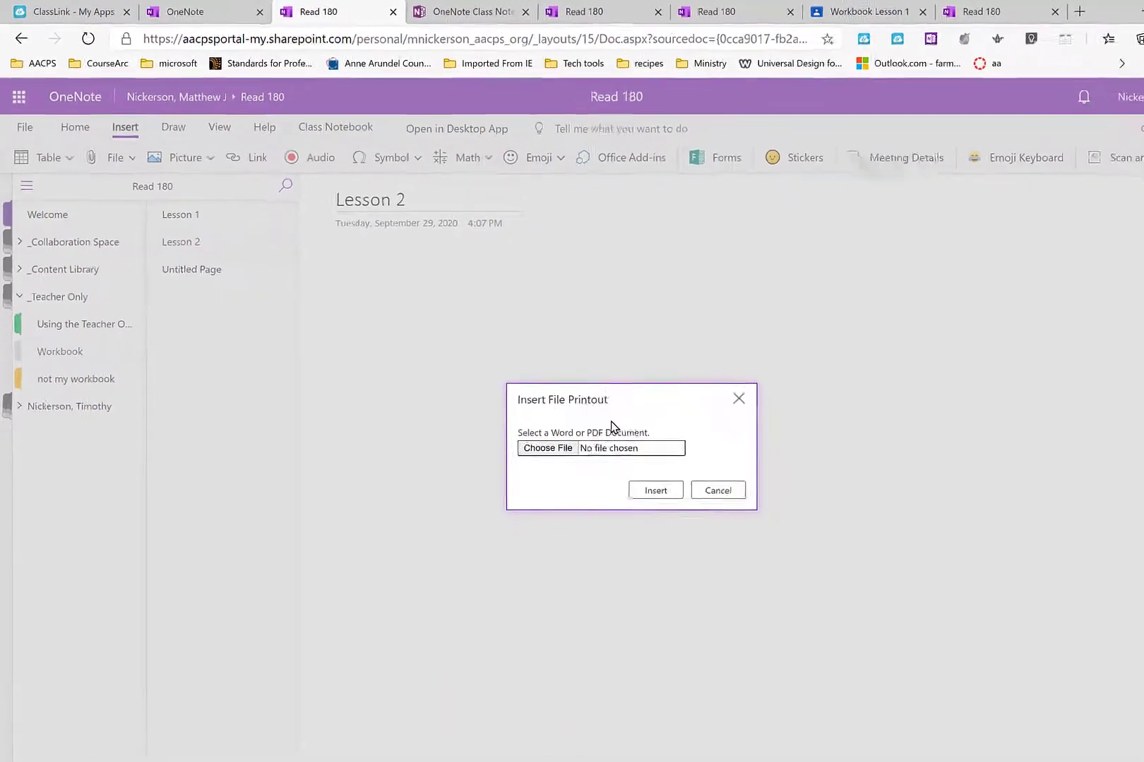
left_click(522, 417)
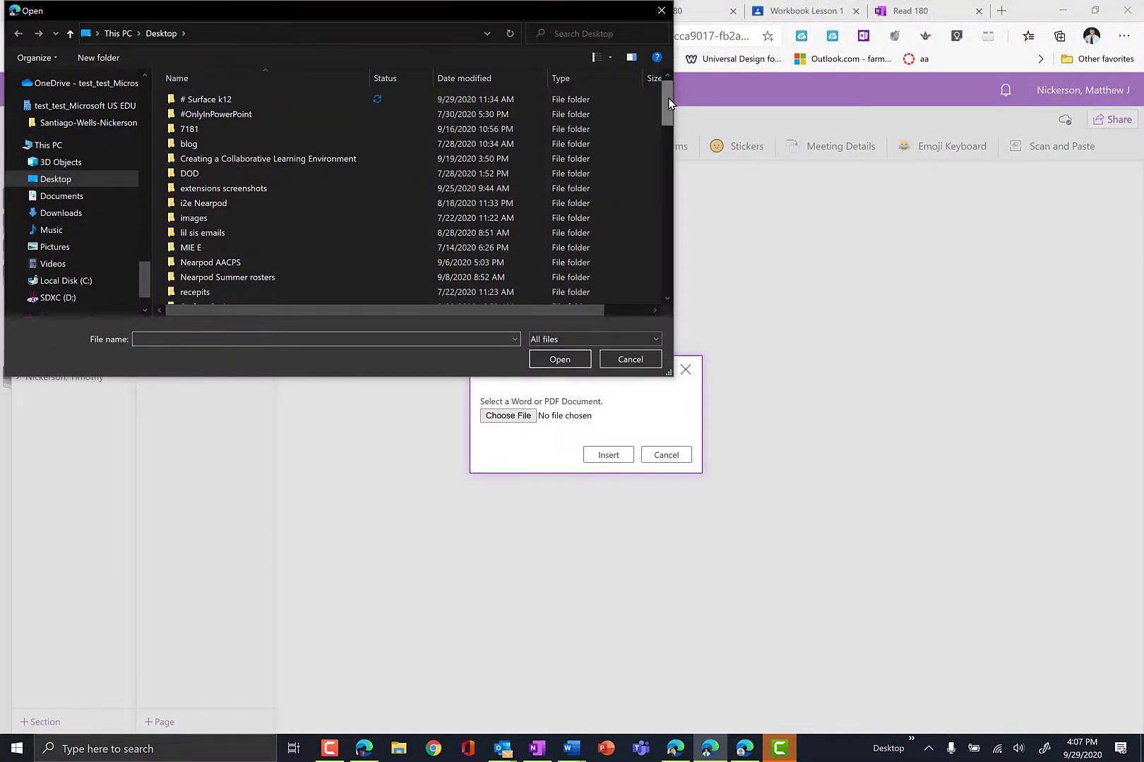
left_click_drag(669, 103, 676, 200)
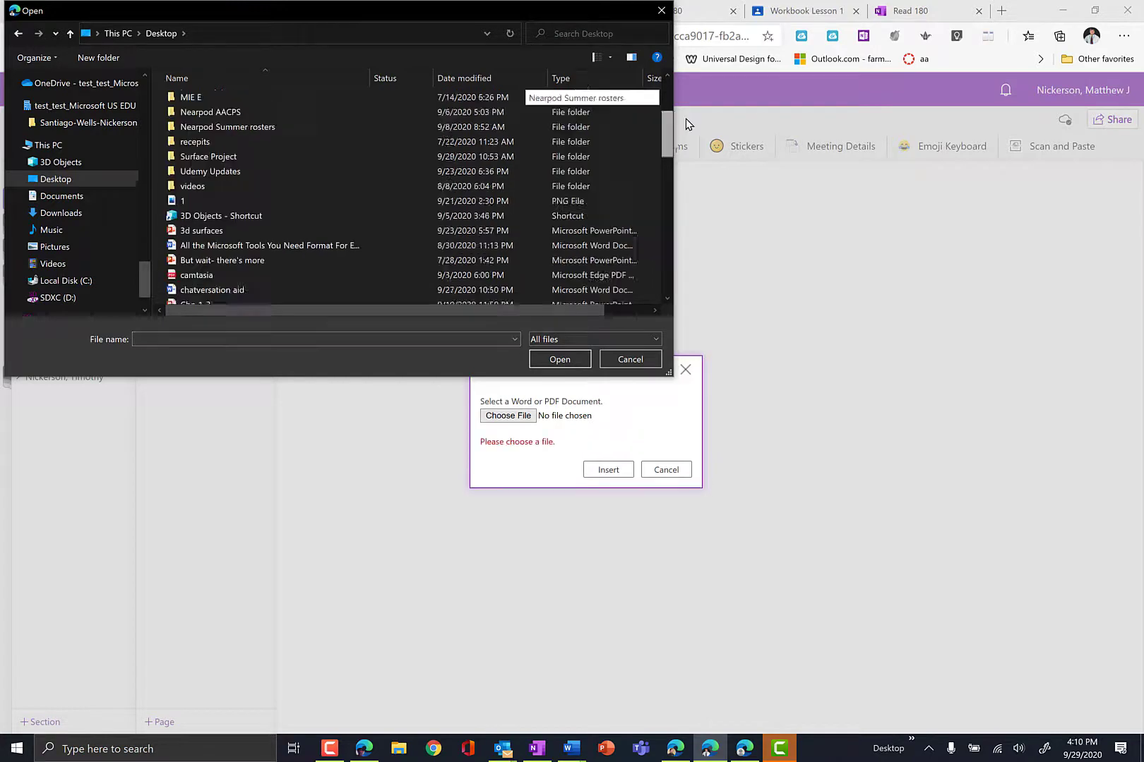
left_click_drag(685, 119, 671, 163)
left_click(197, 186)
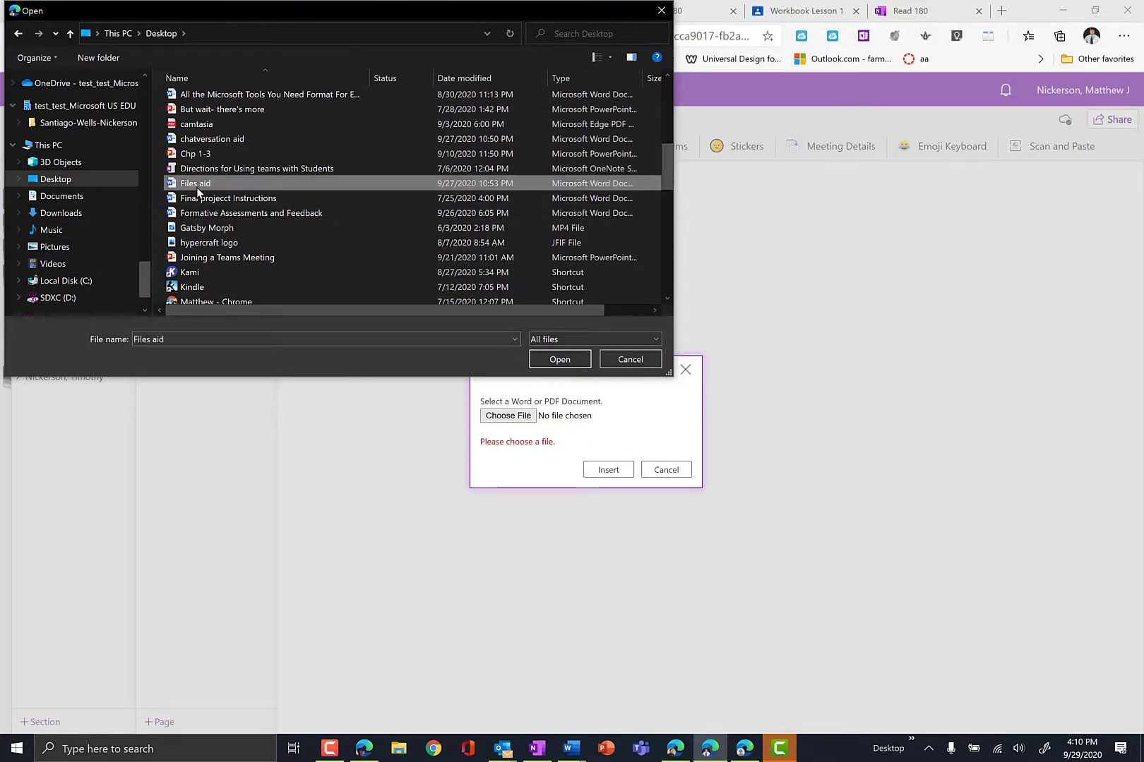
left_click(559, 360)
left_click(612, 469)
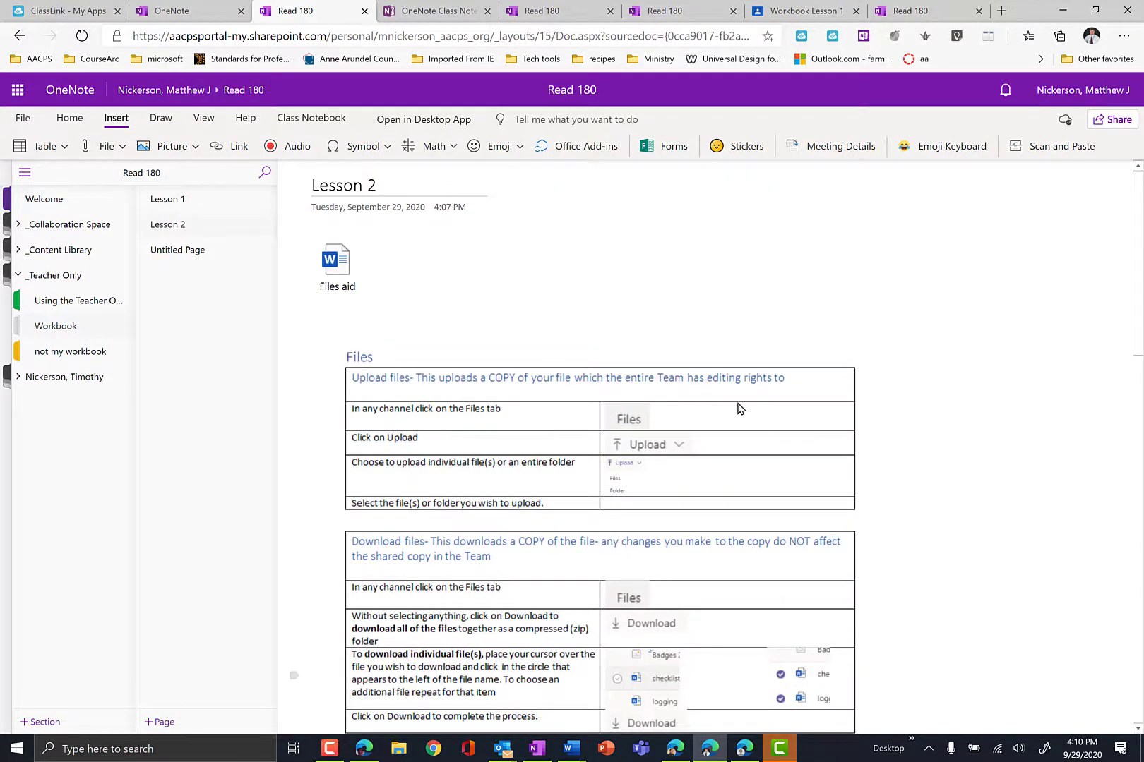
left_click(343, 266)
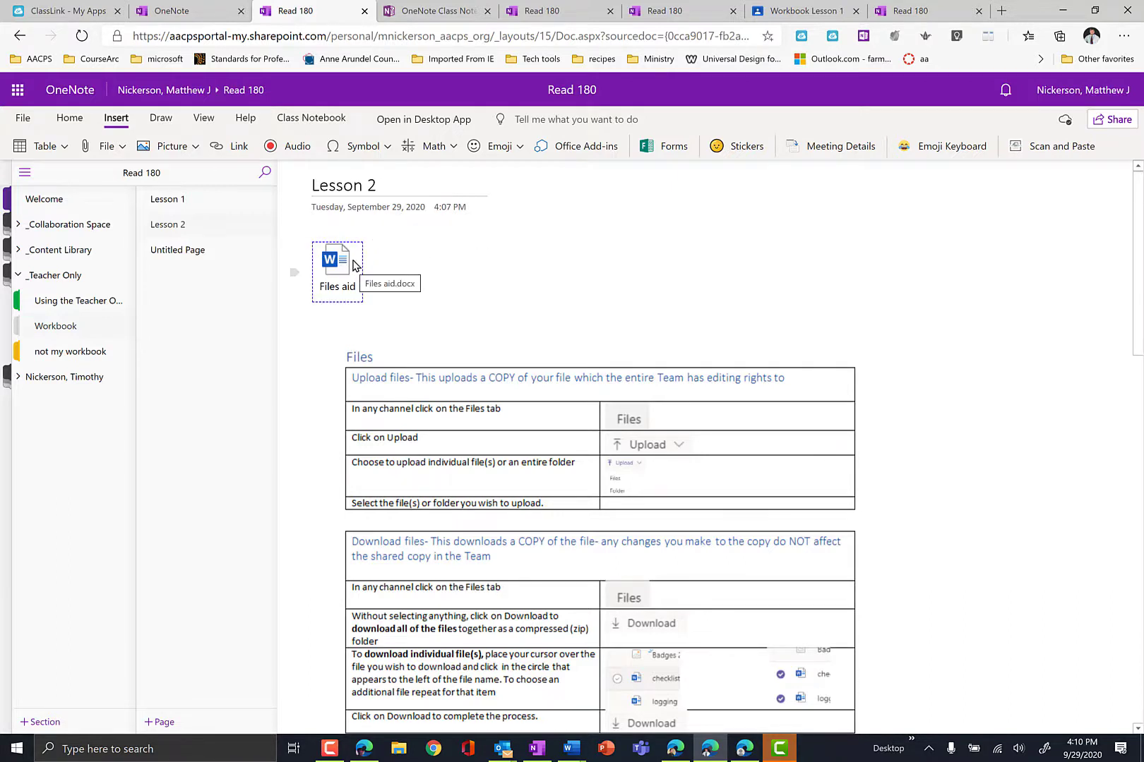
left_click(616, 528)
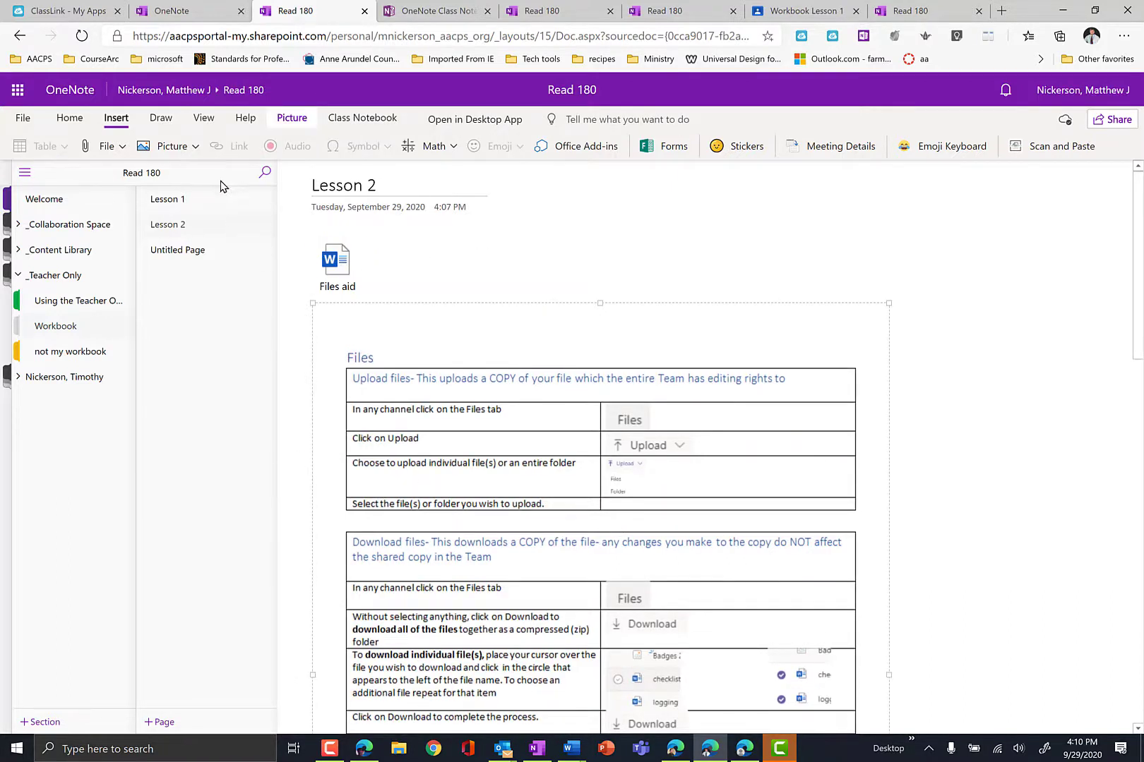
- Open the untitled page below Lesson 2 in the Workbook section and title it "title"
left_click(157, 258)
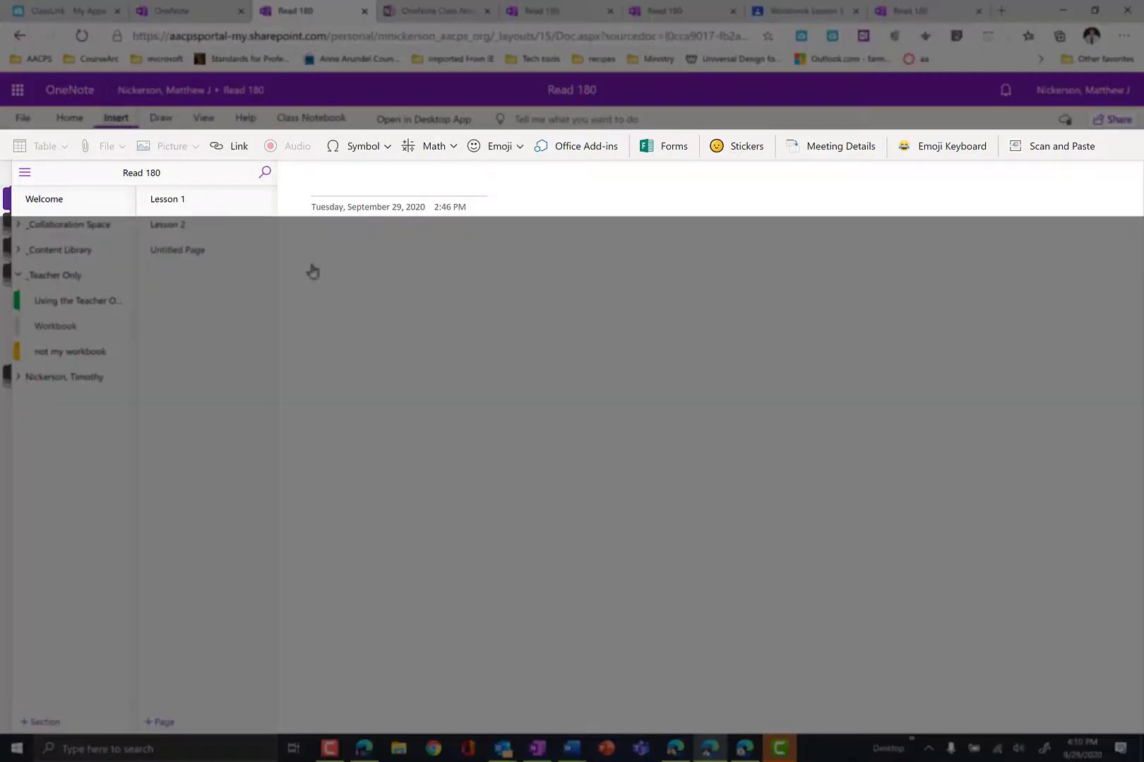
left_click(418, 304)
left_click(382, 188)
type("title")
key("Return")
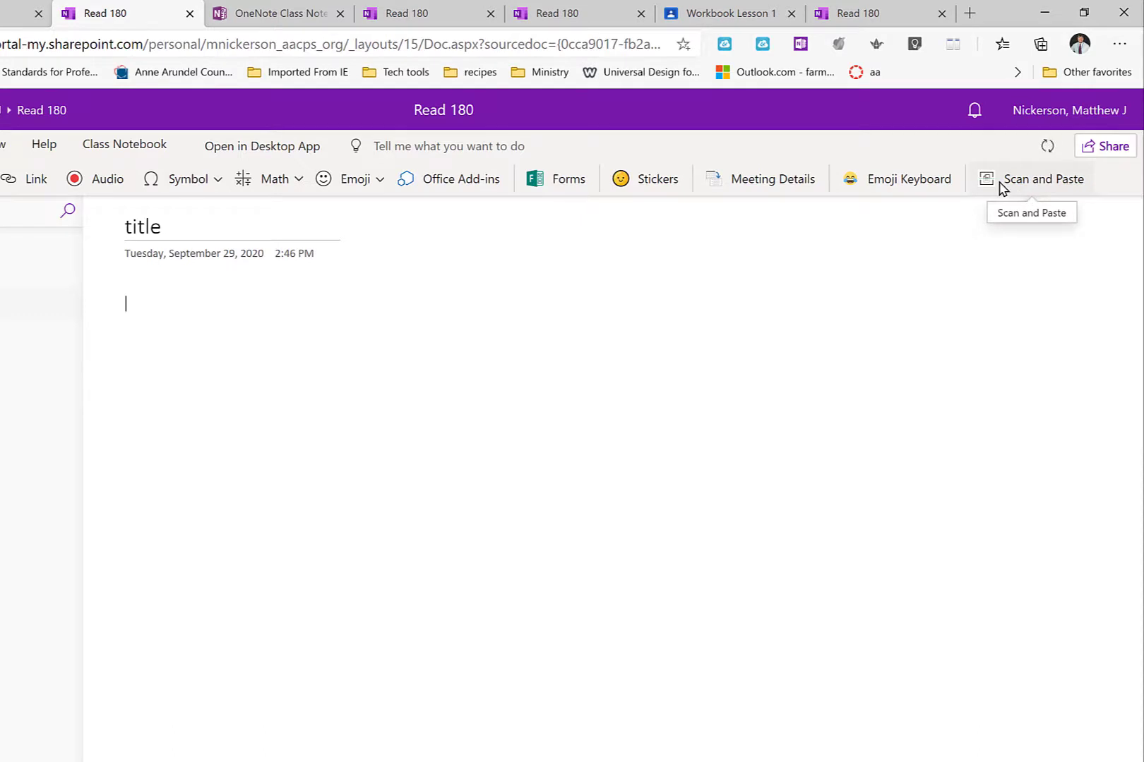
- View the Scan and Paste add-in and the picture source options, closing both without inserting anything
left_click(1000, 182)
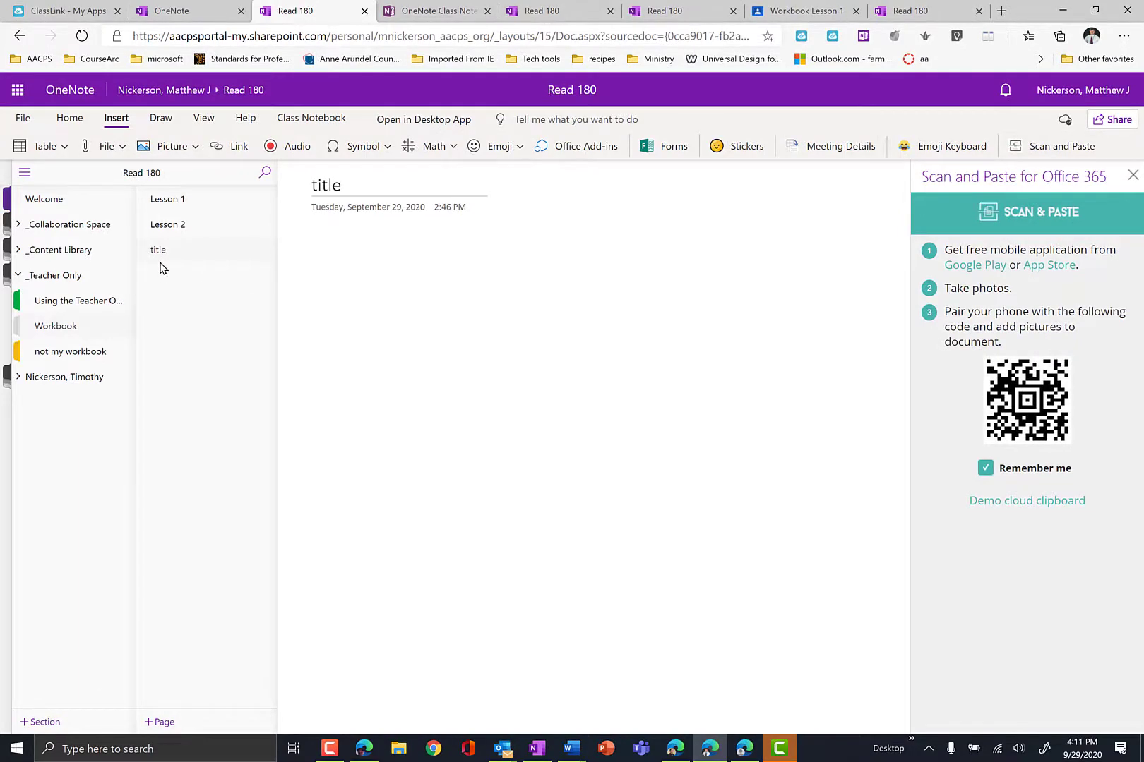
left_click(1132, 176)
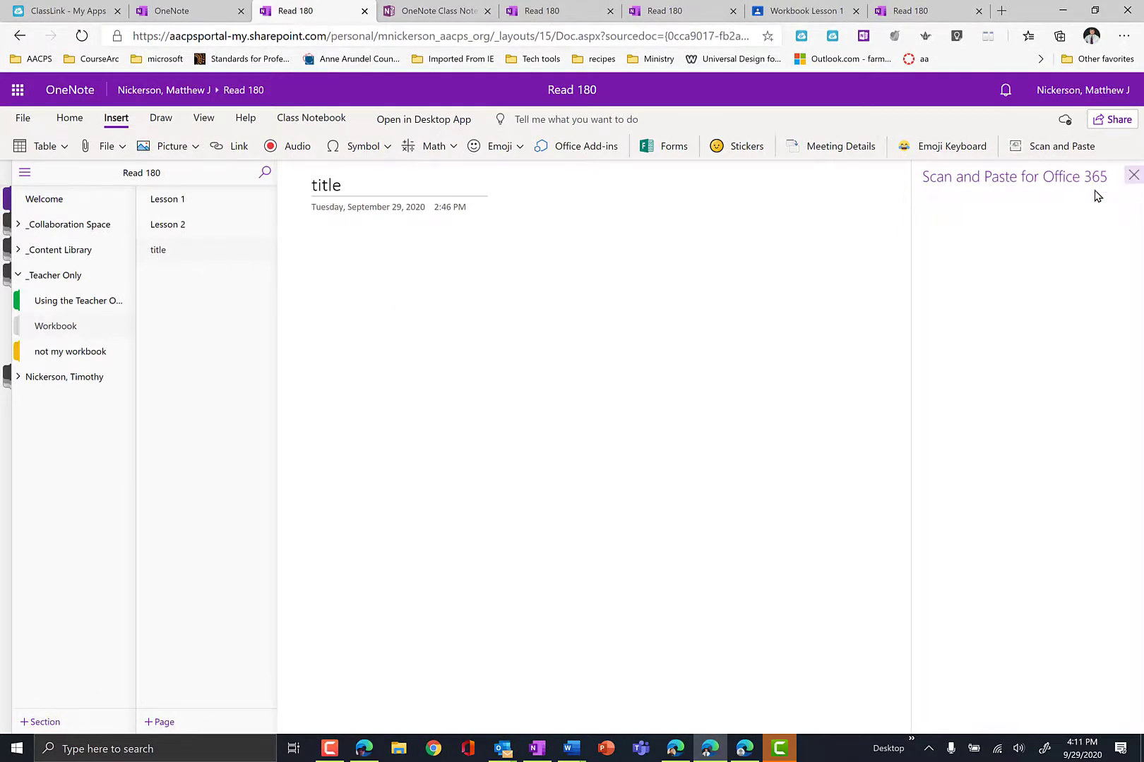
left_click(198, 149)
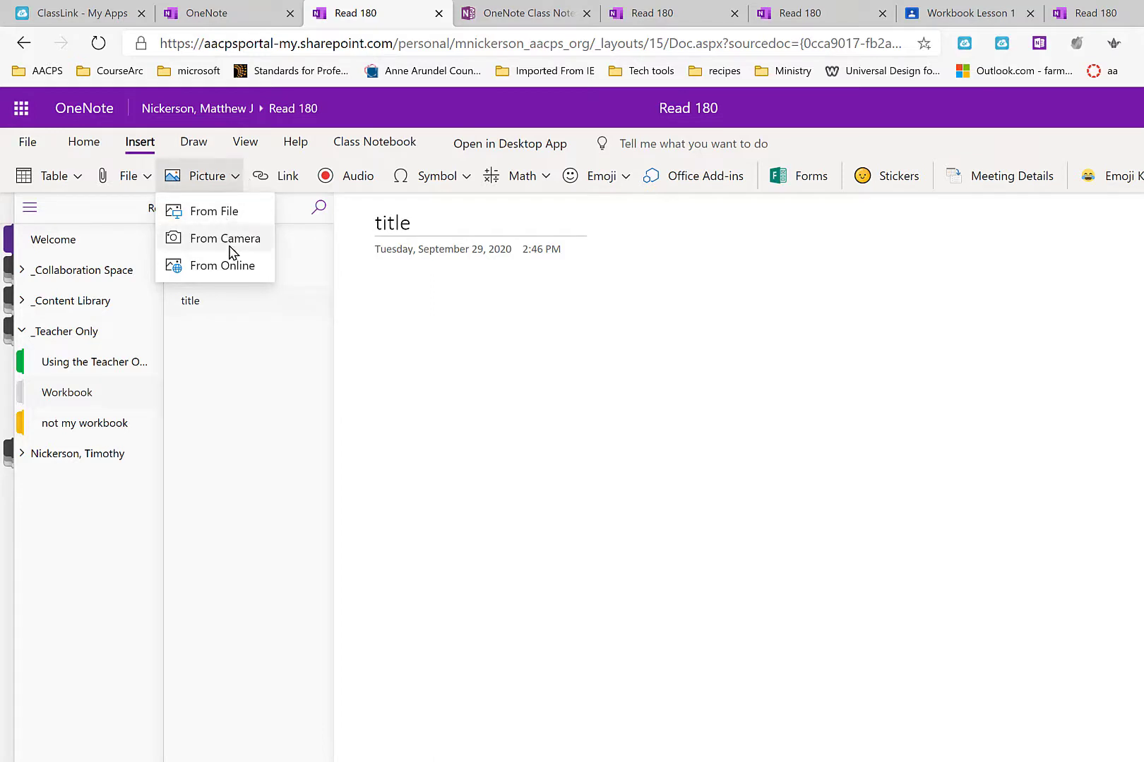
left_click(417, 335)
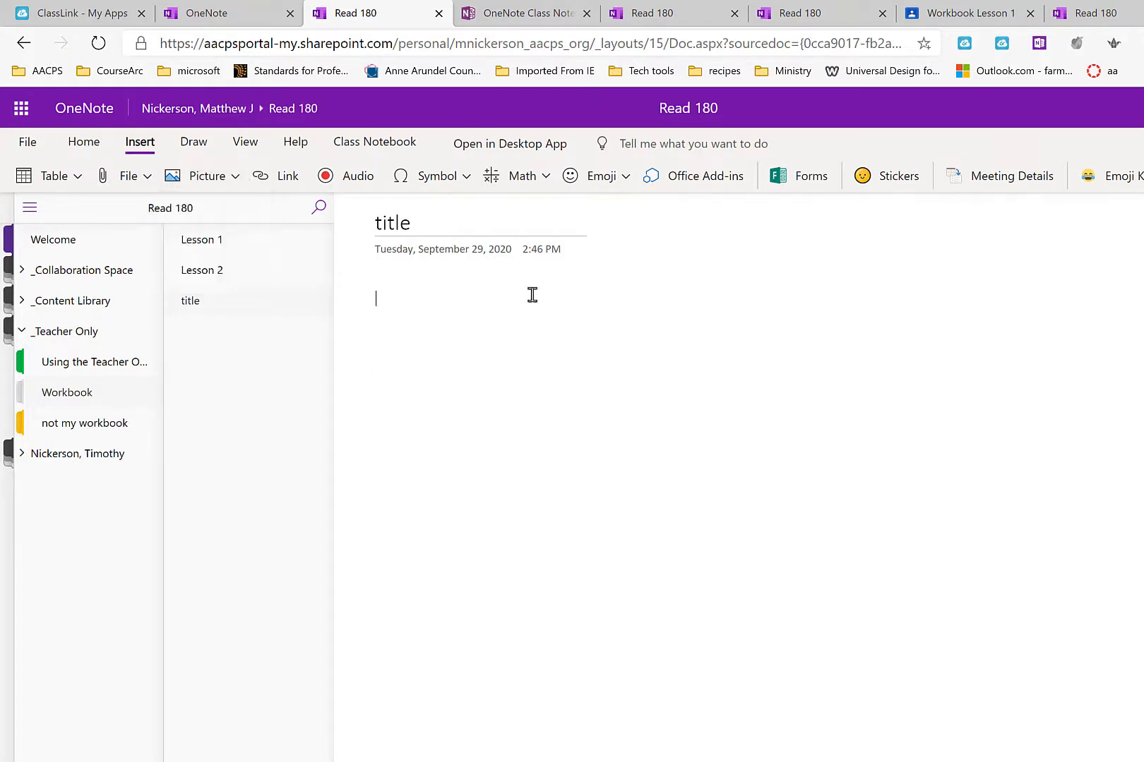
- View the Lesson 2 and Lesson 1 pages, then collapse and re-expand the Teacher Only section group
left_click(222, 275)
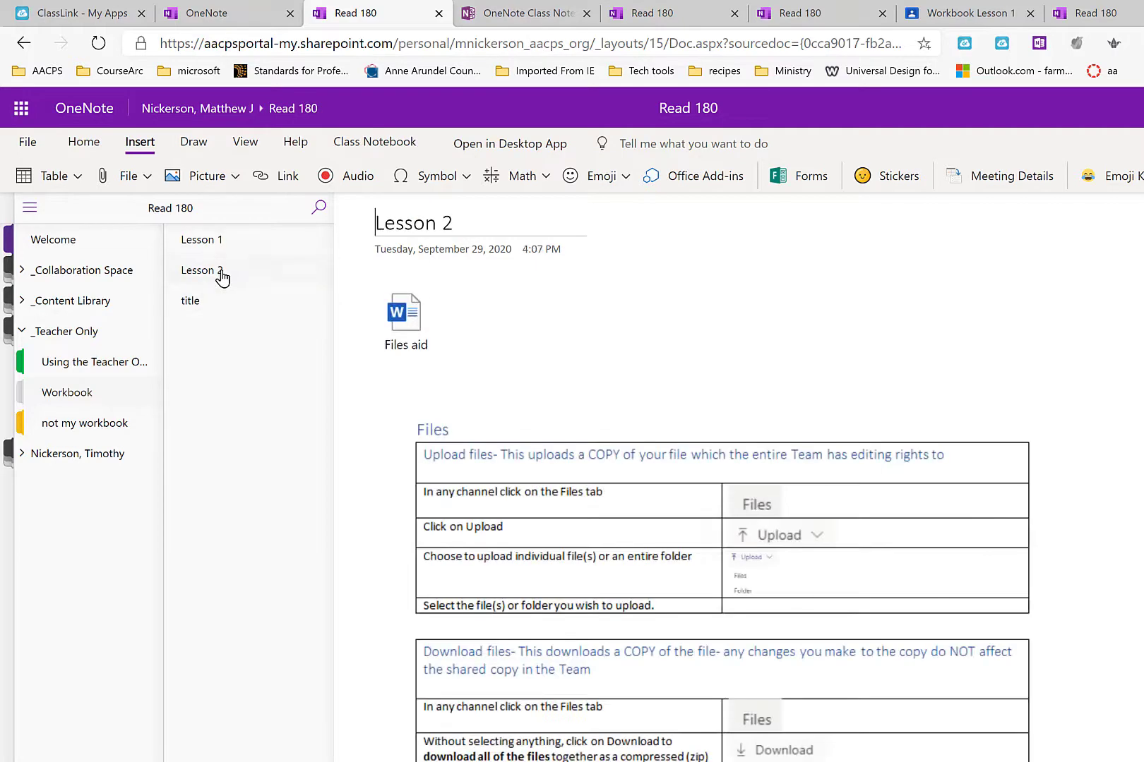
left_click(220, 243)
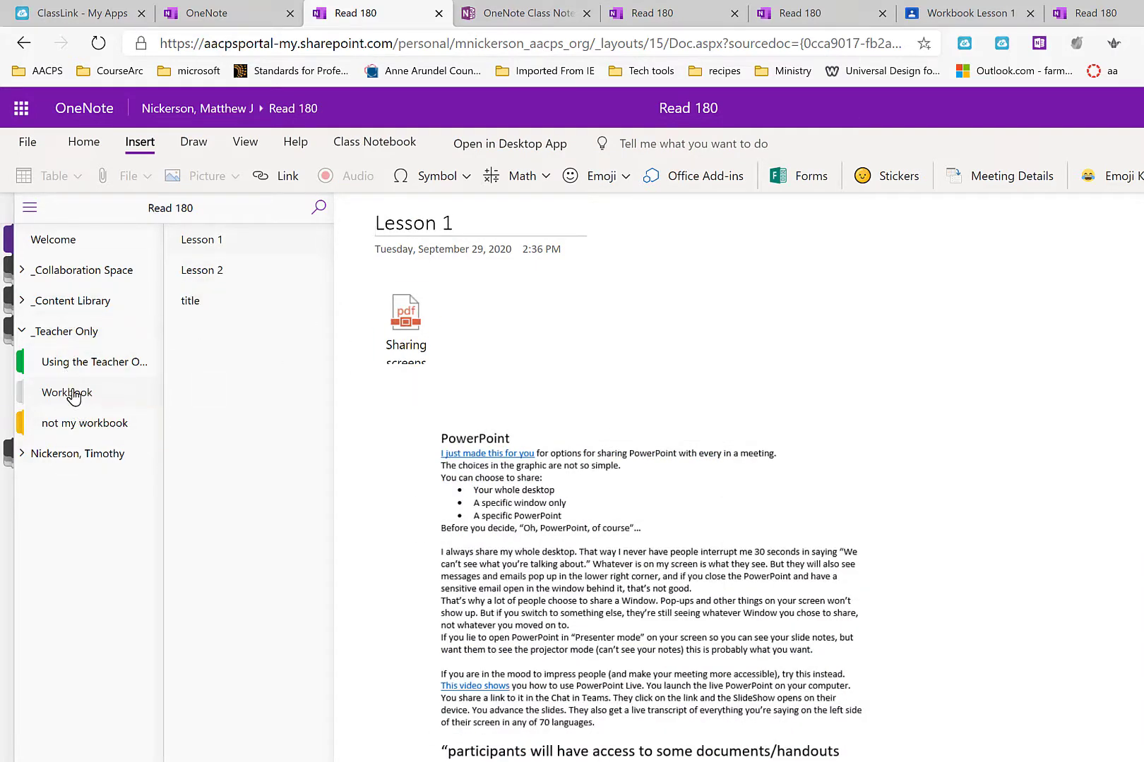
left_click(39, 338)
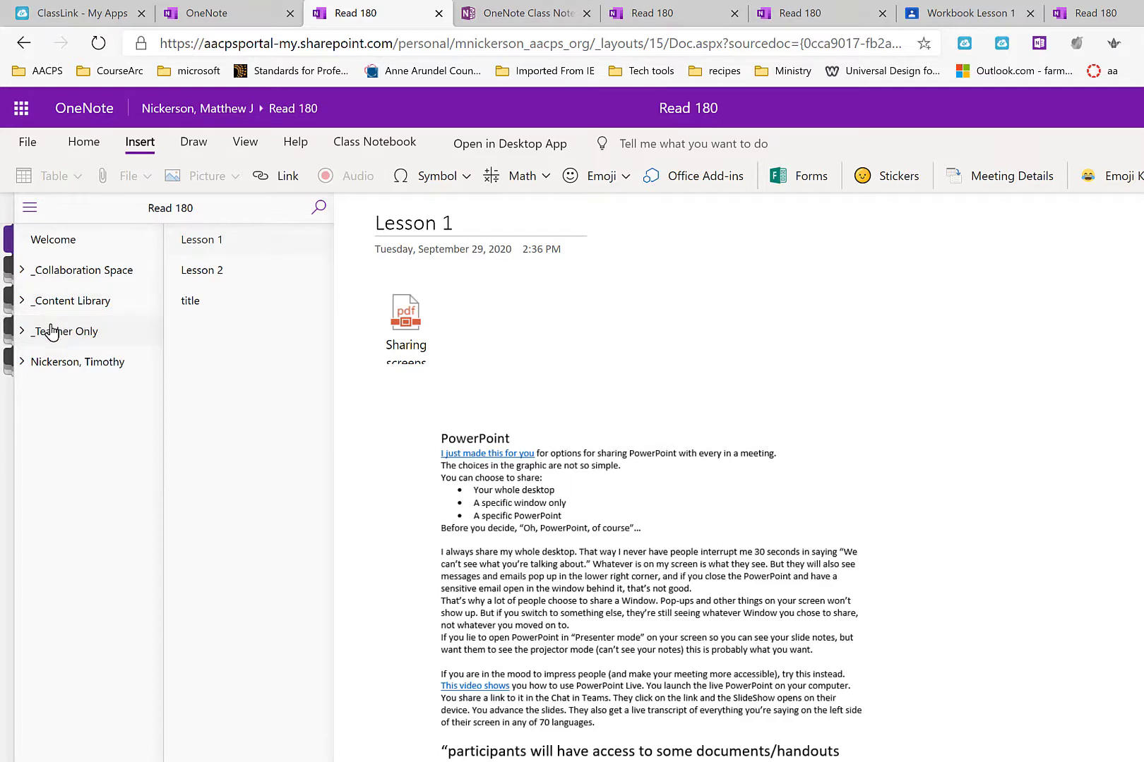
left_click(28, 336)
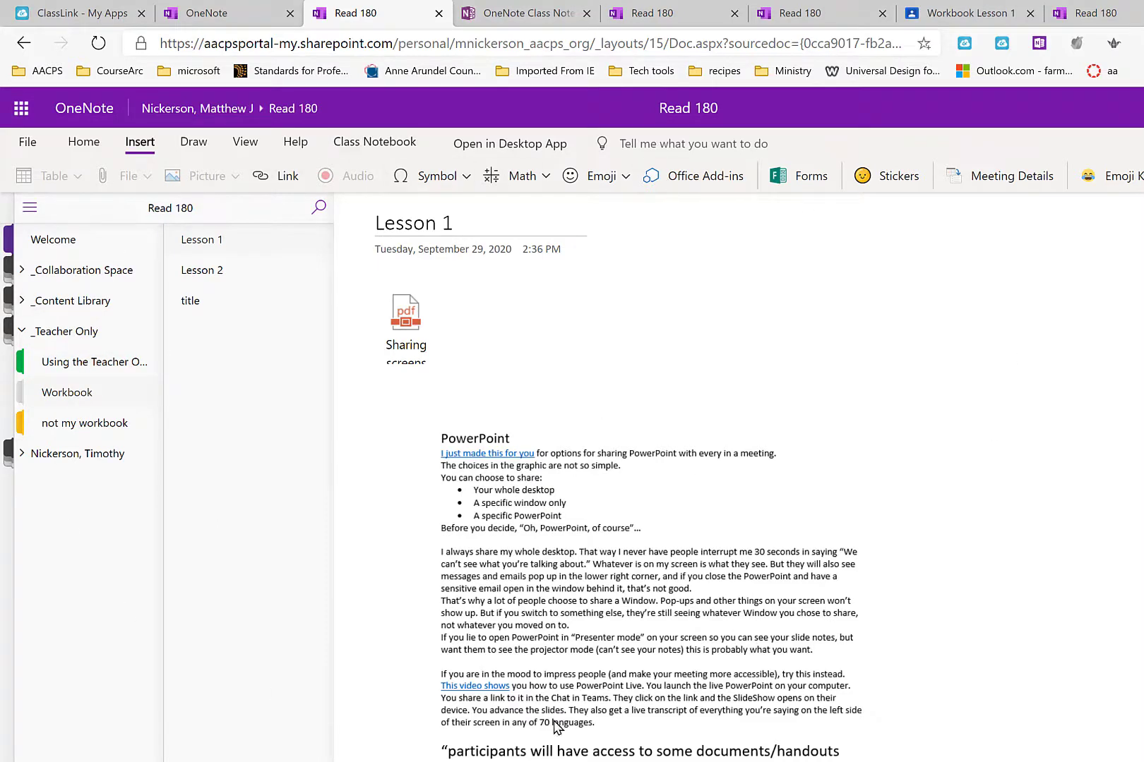
- Distribute the Lesson 2 page to the Homework section of all students
left_click(406, 145)
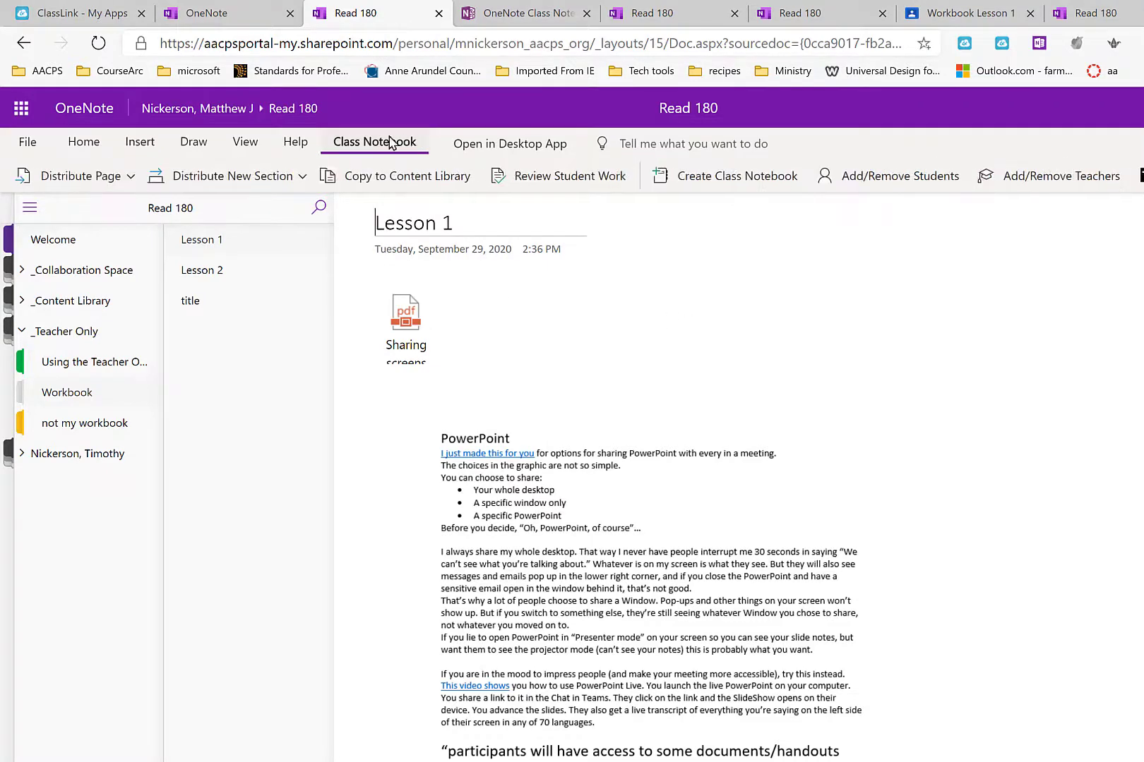
left_click(236, 274)
left_click(83, 177)
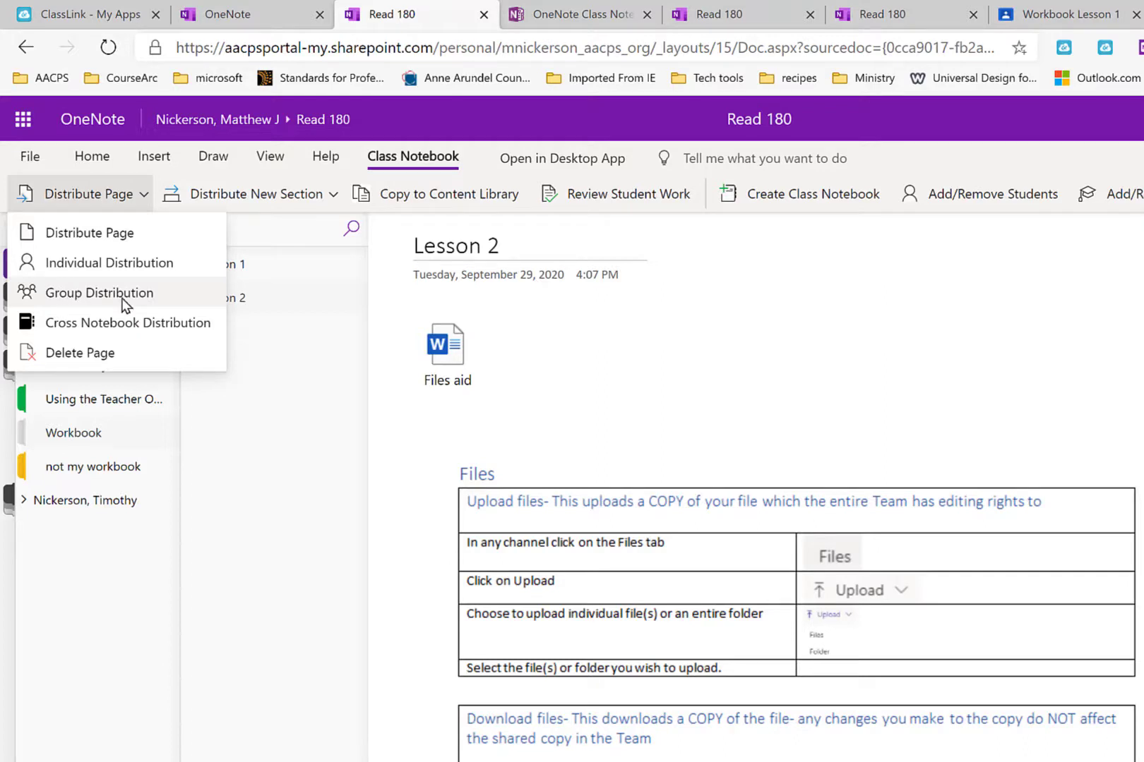
left_click(111, 241)
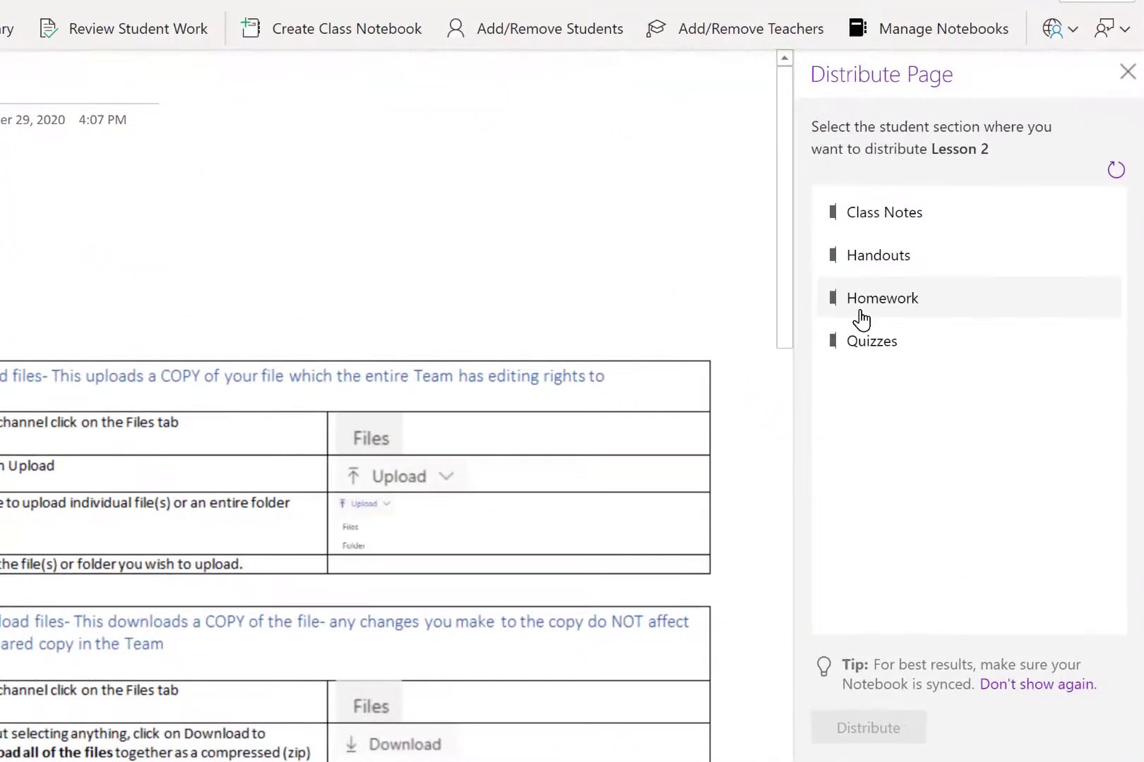
left_click(862, 320)
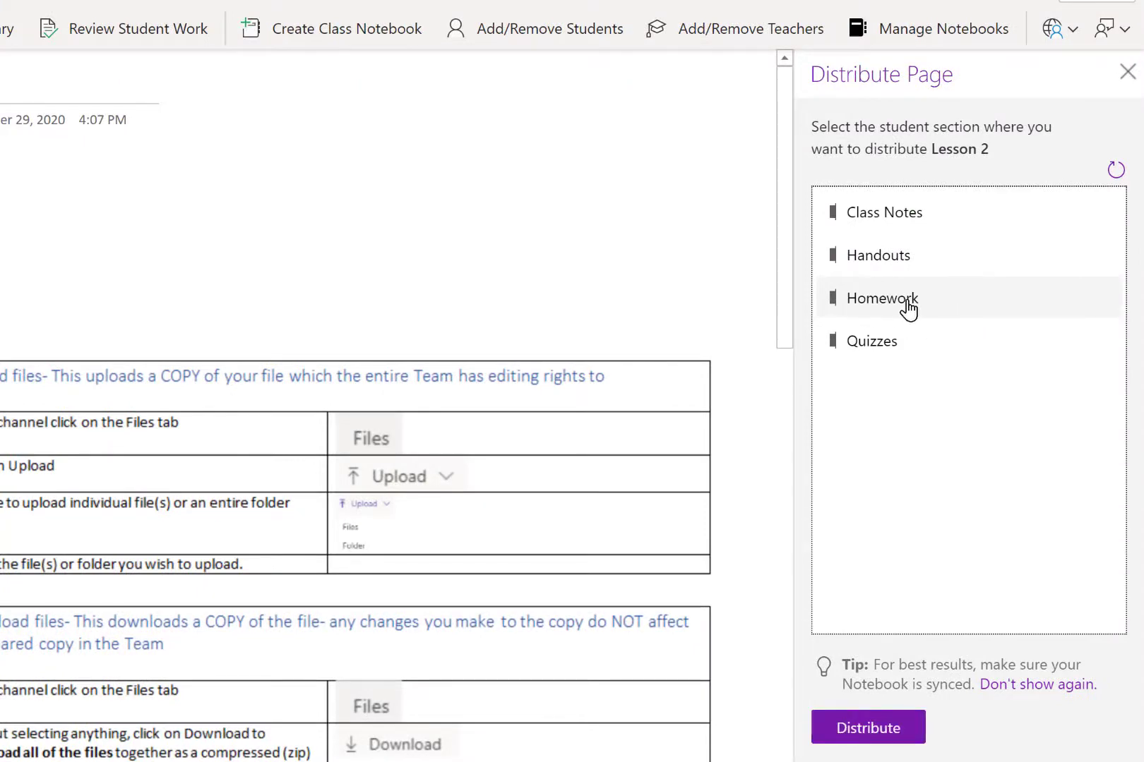
left_click(861, 728)
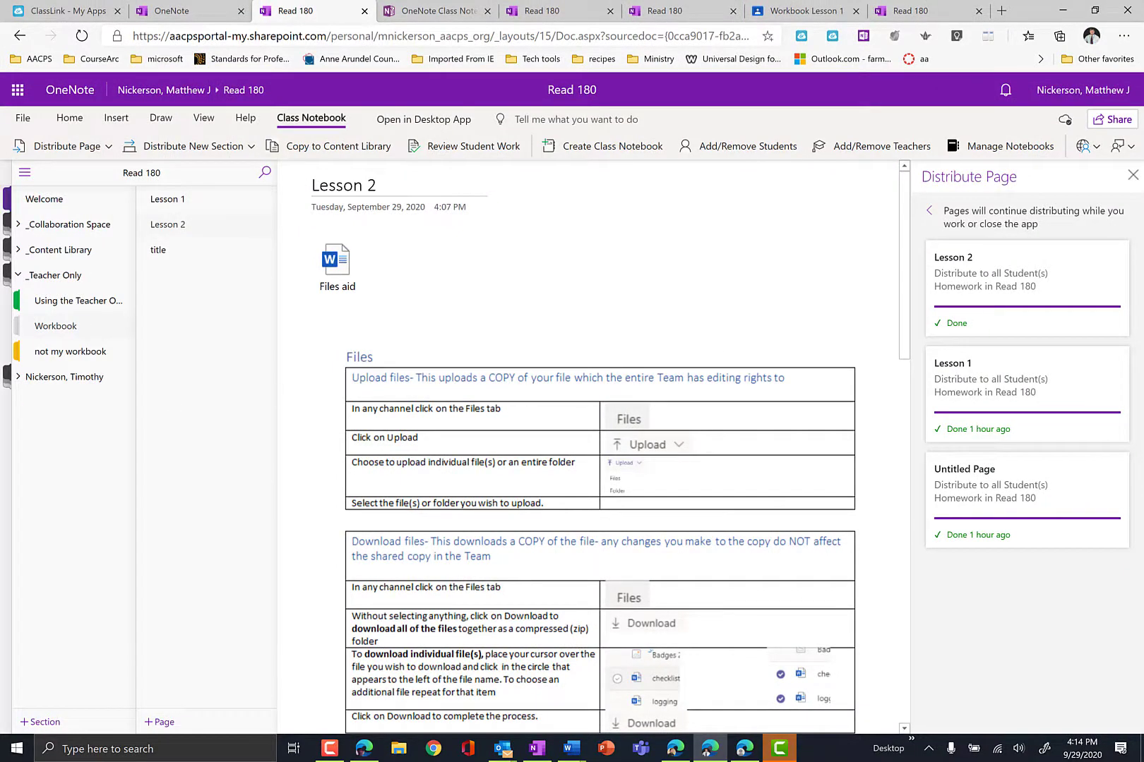
- Expand the student's section group and check the distributed Lesson 2 page in the Homework section
left_click(19, 380)
left_click(60, 429)
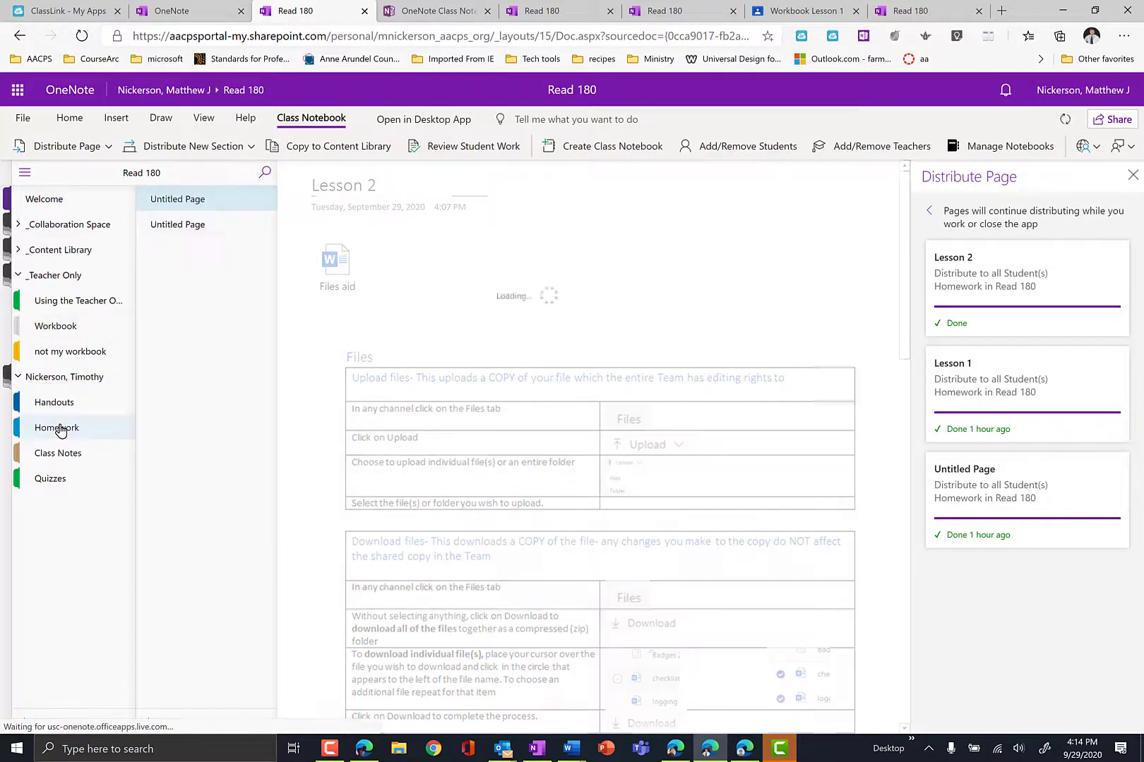
left_click(171, 279)
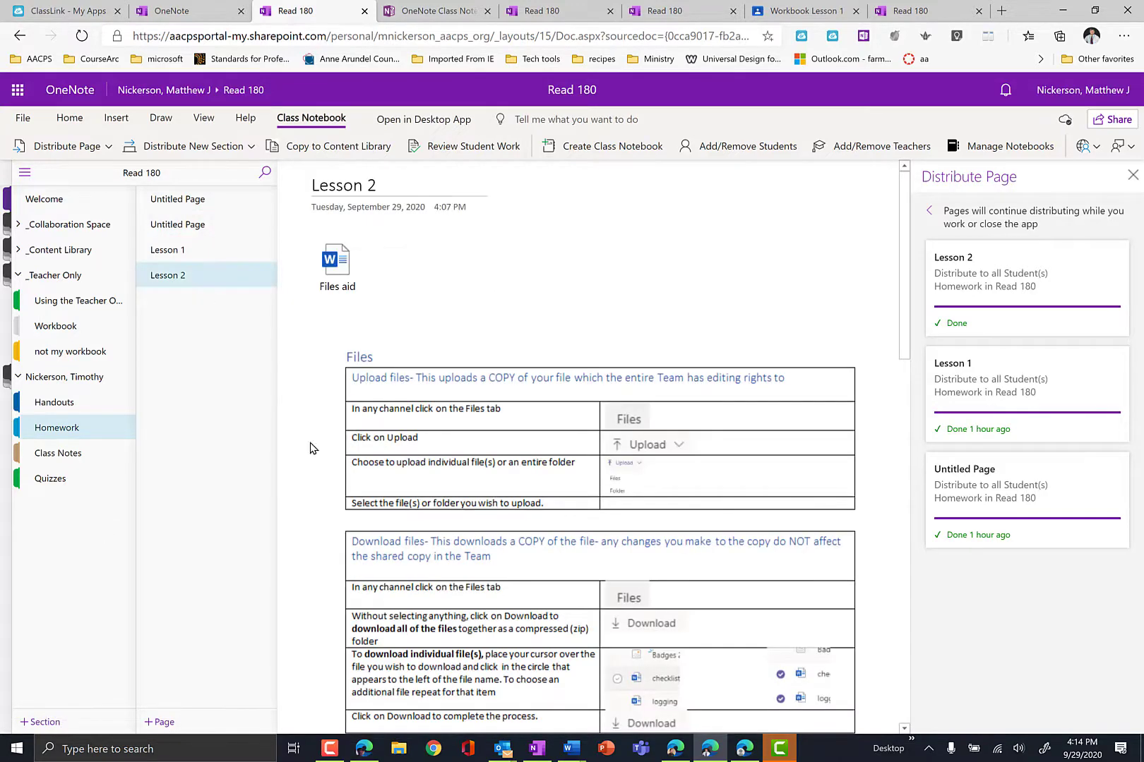
- View Lesson 2 in the student's browser window, then return to the teacher's notebook and show the new-section distribution options
left_click(709, 749)
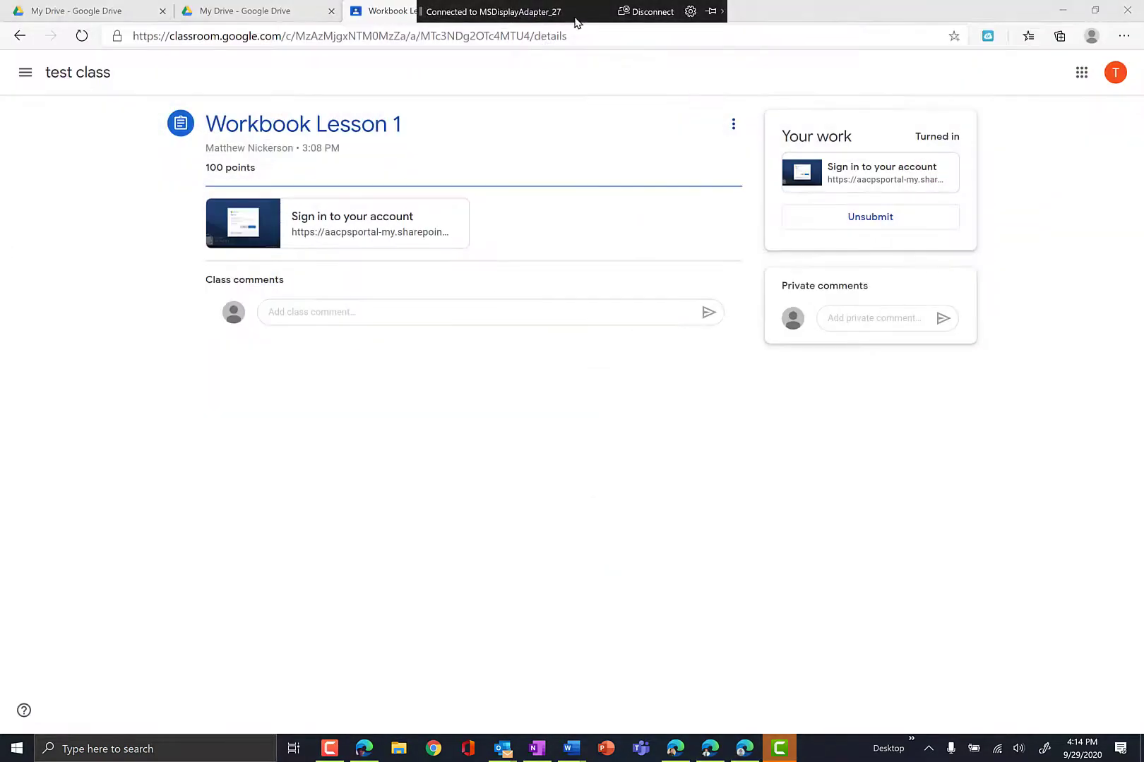
left_click(592, 9)
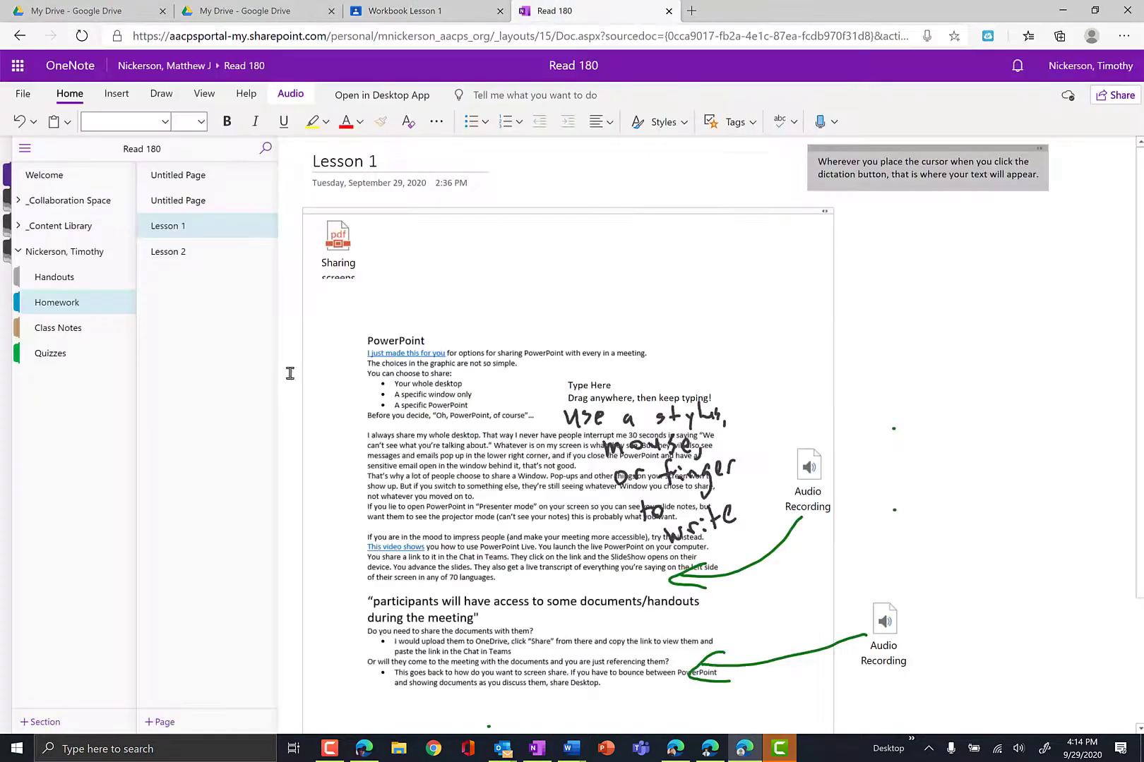
left_click(158, 253)
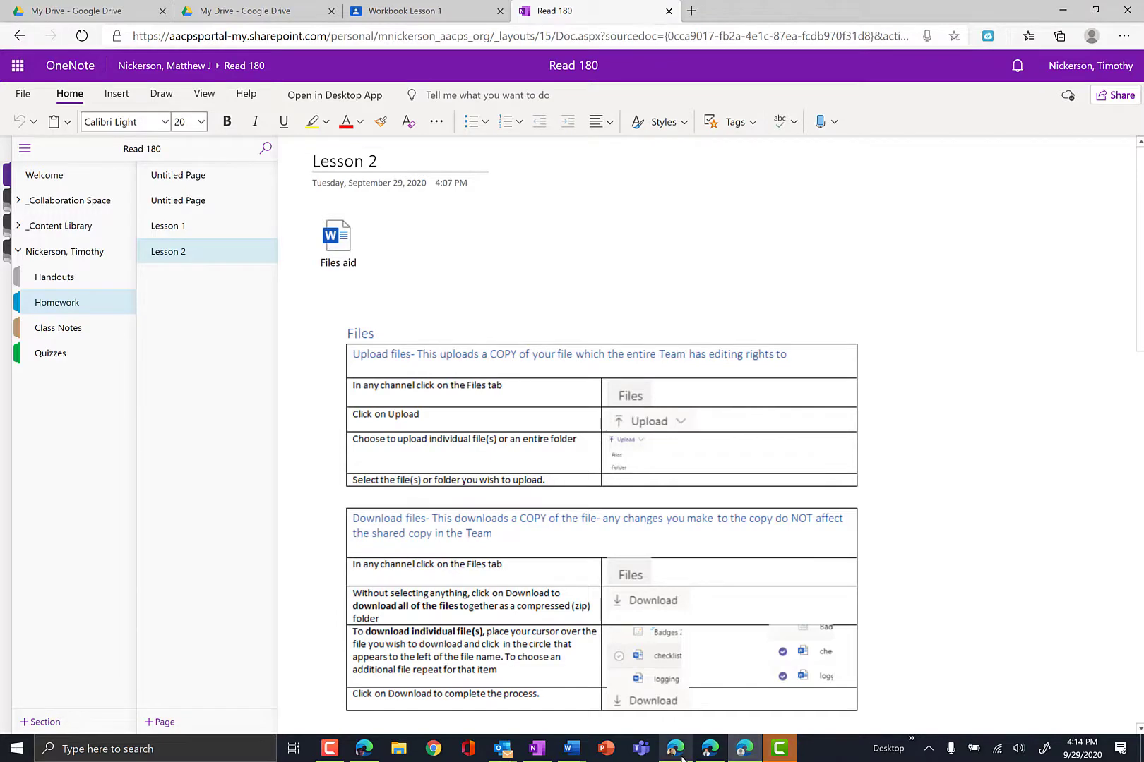
left_click(702, 753)
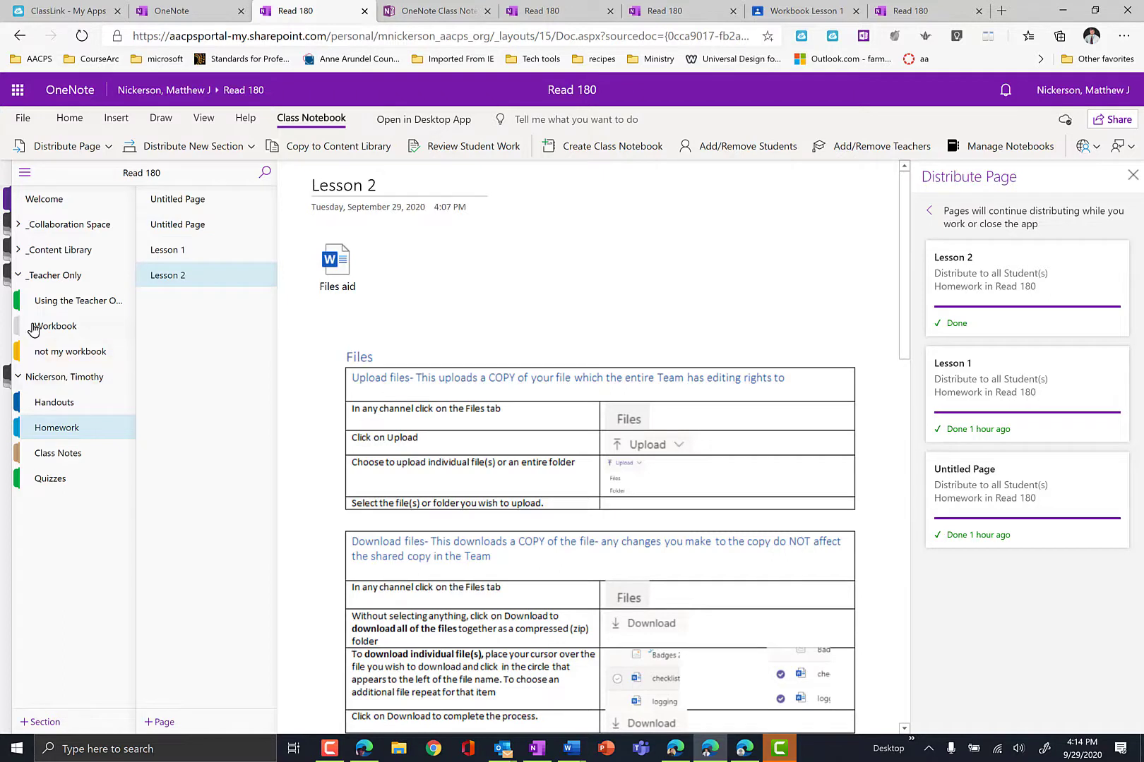
left_click(249, 149)
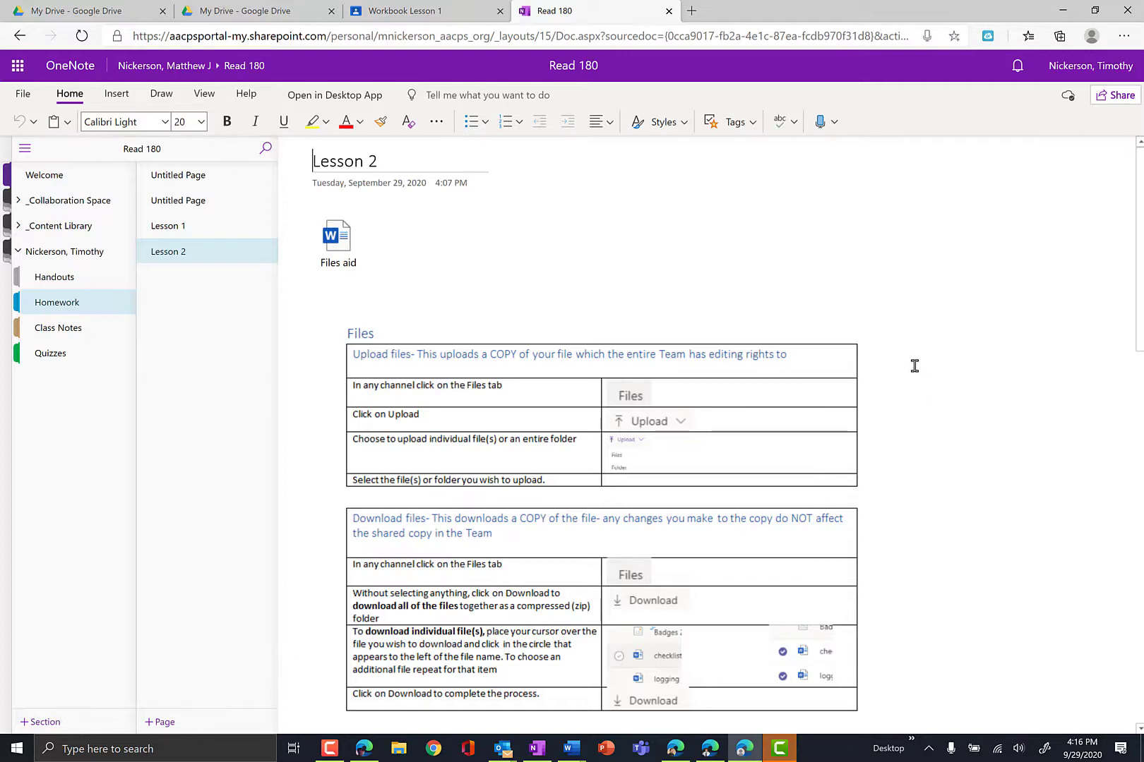
- Add a "Type" text box to the Lesson 2 page, widen it, and move it into the space beside the Files aid attachment
left_click(918, 259)
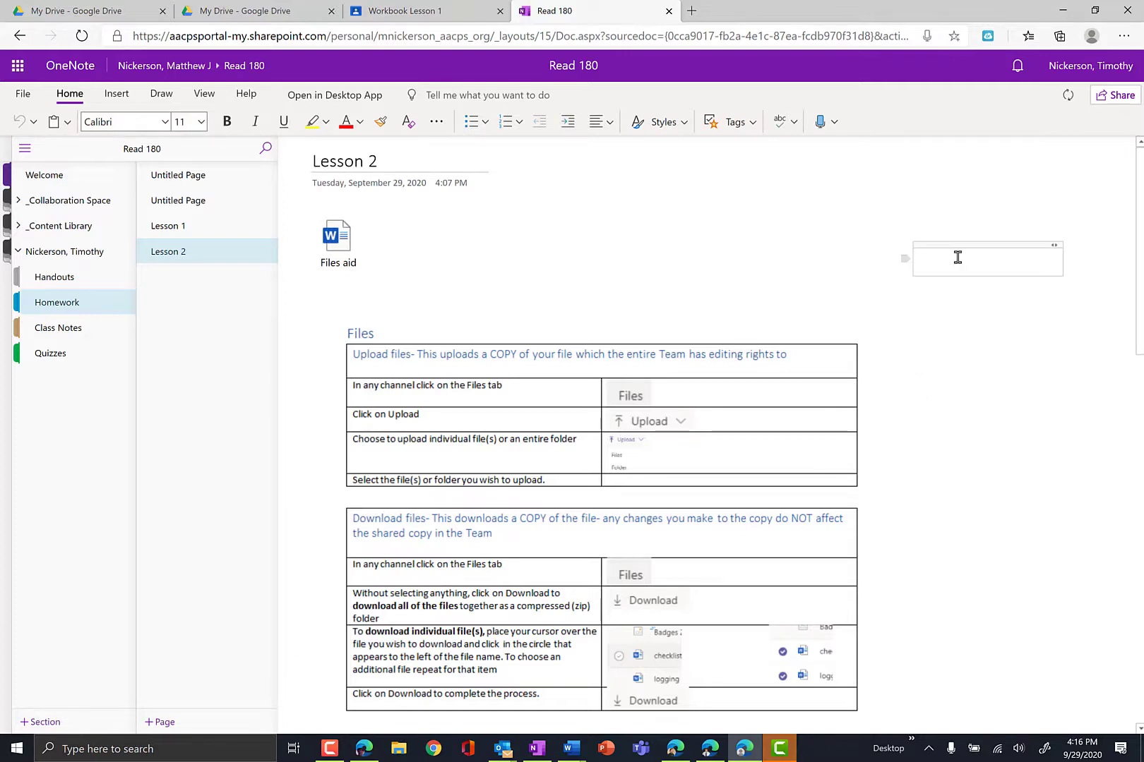
type("type")
left_click_drag(1054, 245, 1134, 245)
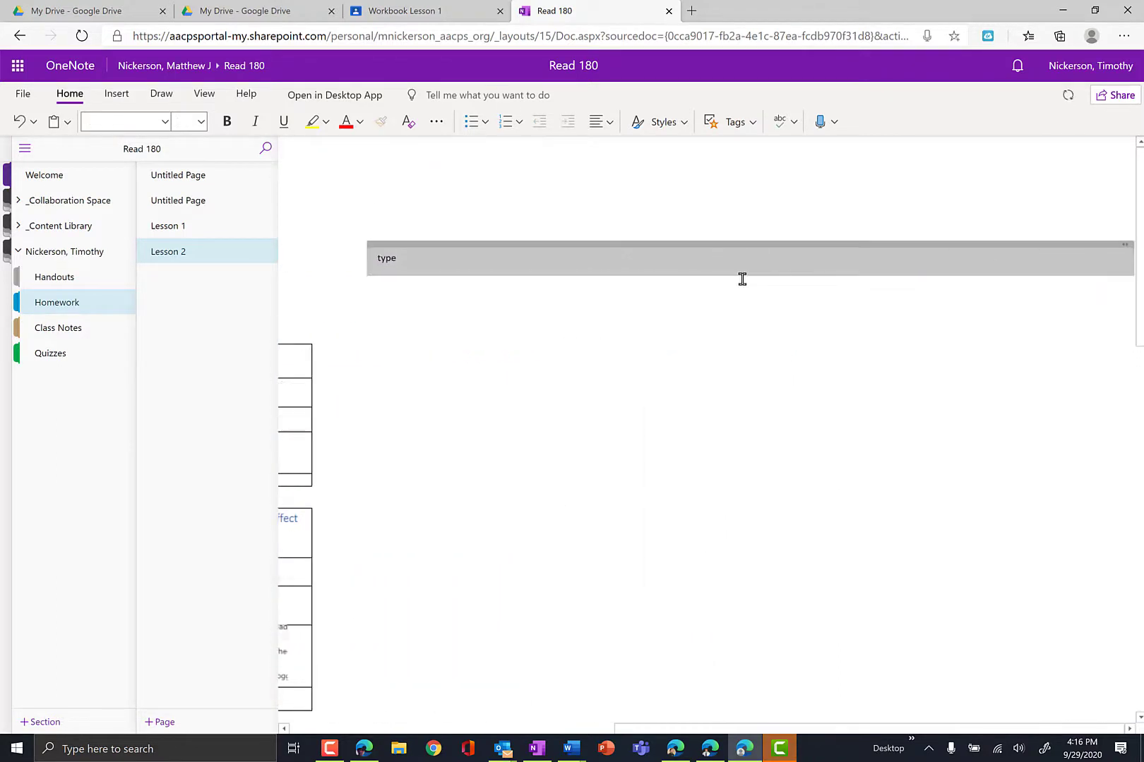
left_click(460, 257)
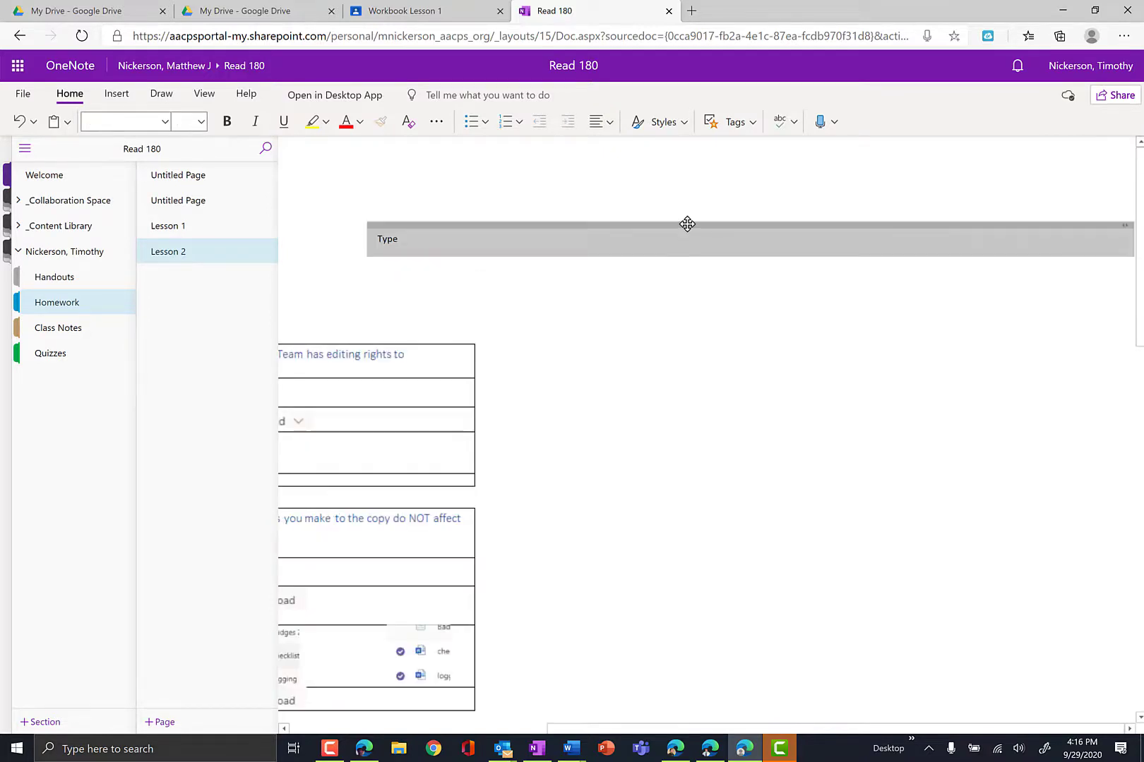
left_click_drag(688, 224, 621, 229)
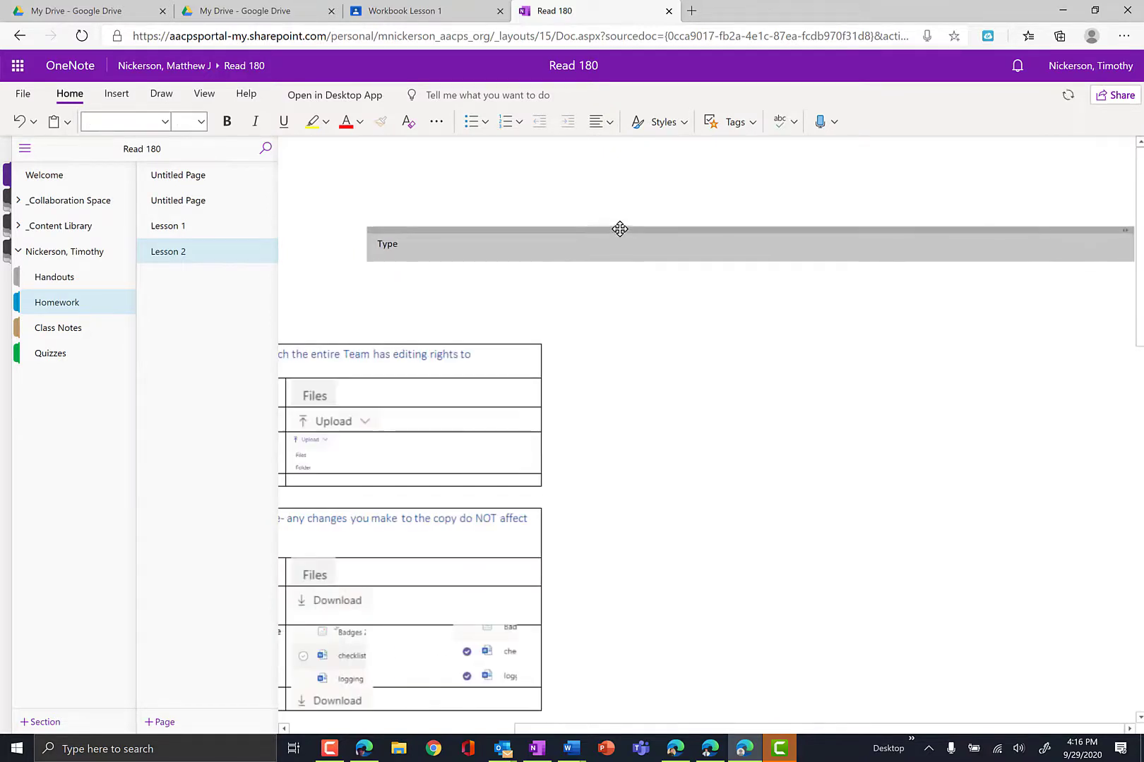
left_click(614, 242)
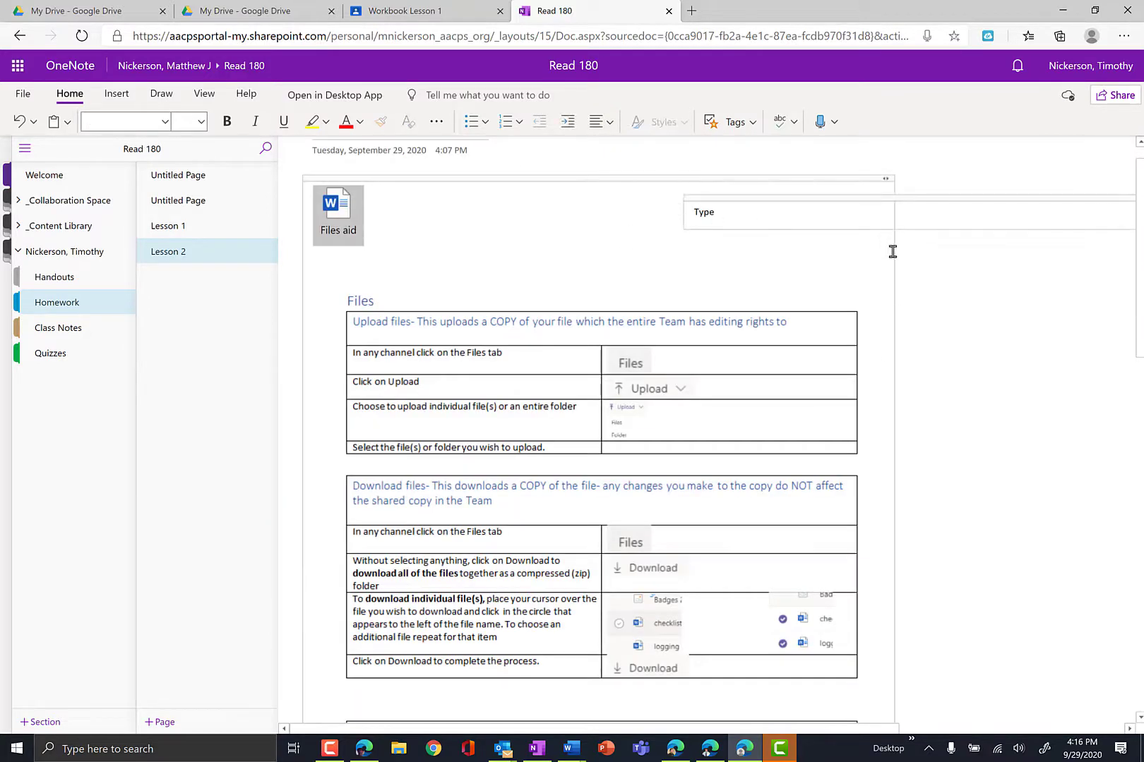
- Add two "type" text boxes in the blank area beside the printout and move the second one up next to the first
left_click(945, 302)
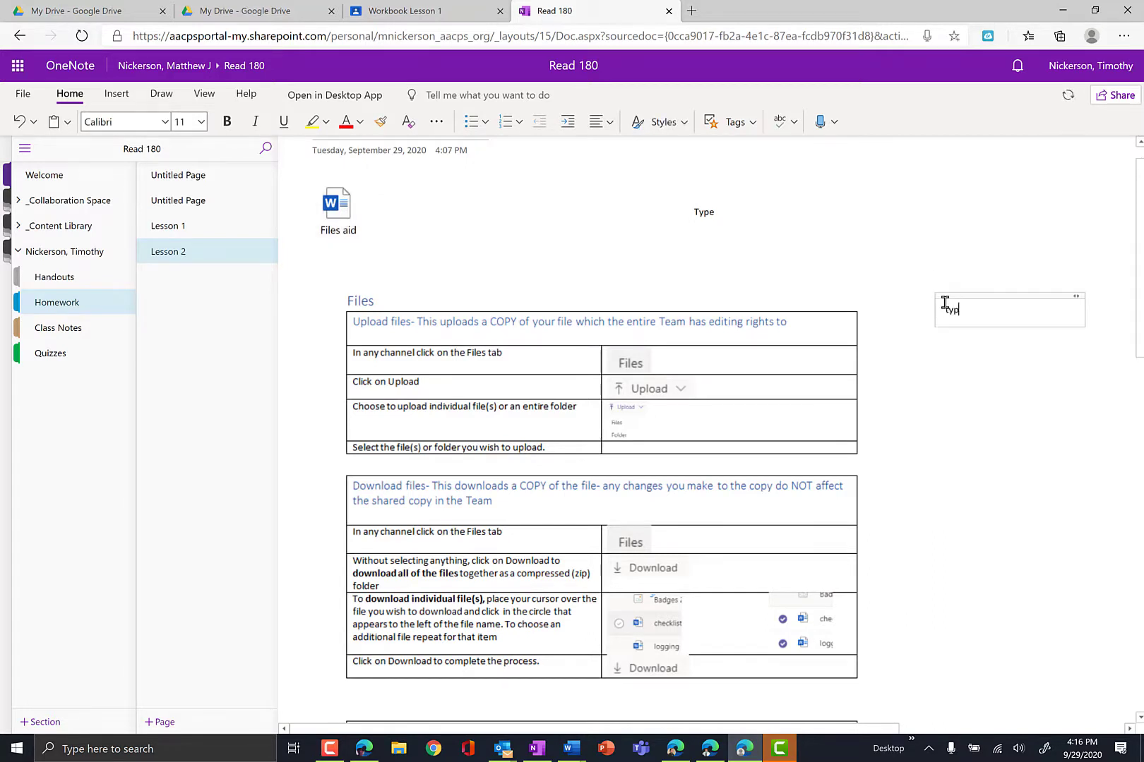
left_click(1004, 470)
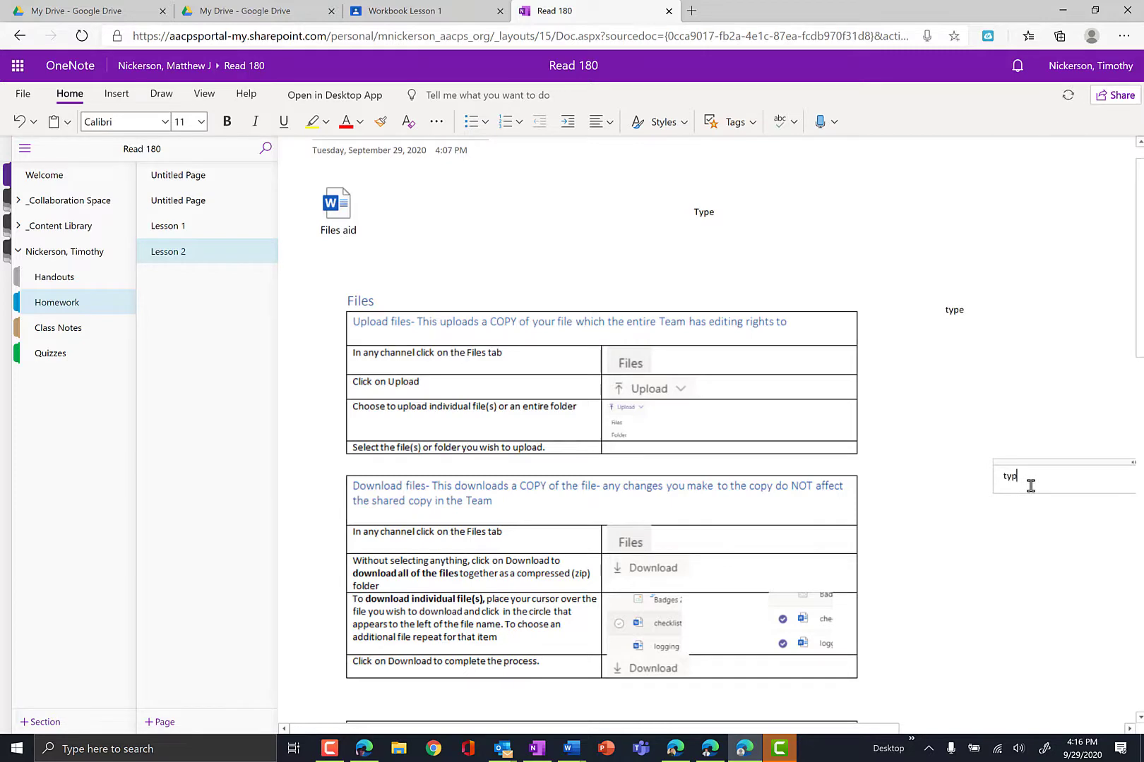
left_click_drag(1049, 462, 1062, 311)
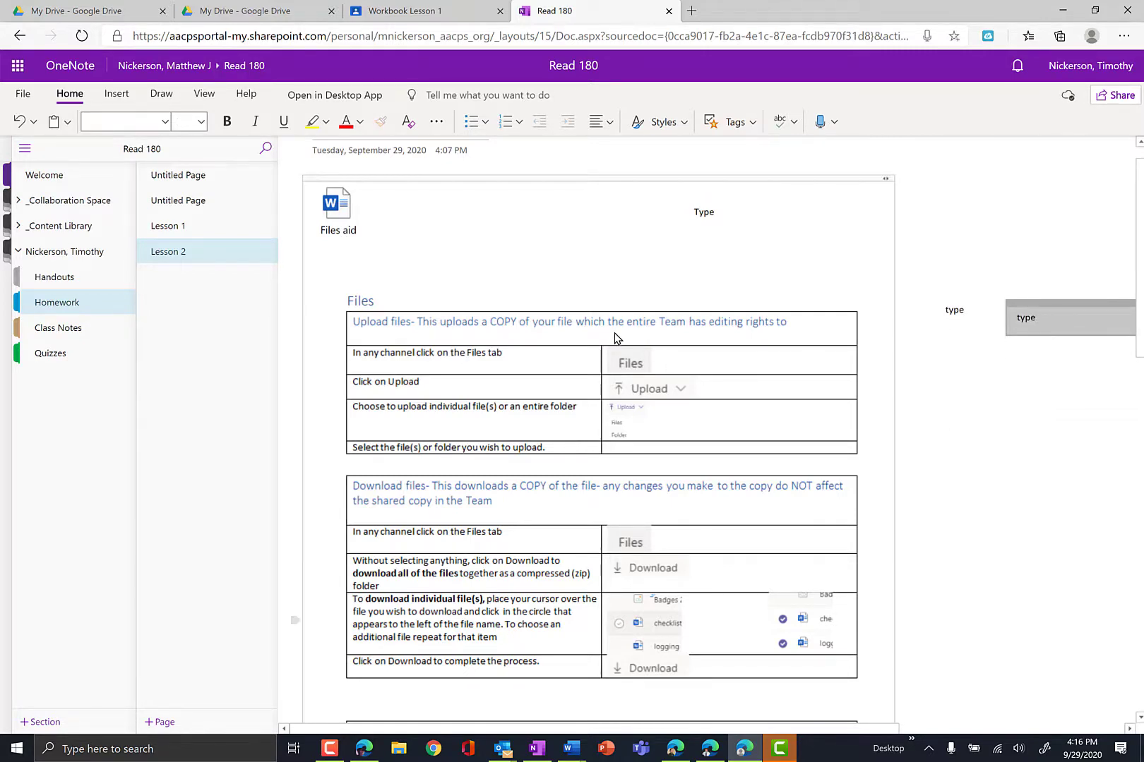
- Try to place text boxes directly on the printout, above the Files heading and around the Download files table
scroll(615, 338, "down", 4)
left_click(648, 284)
scroll(690, 268, "up", 5)
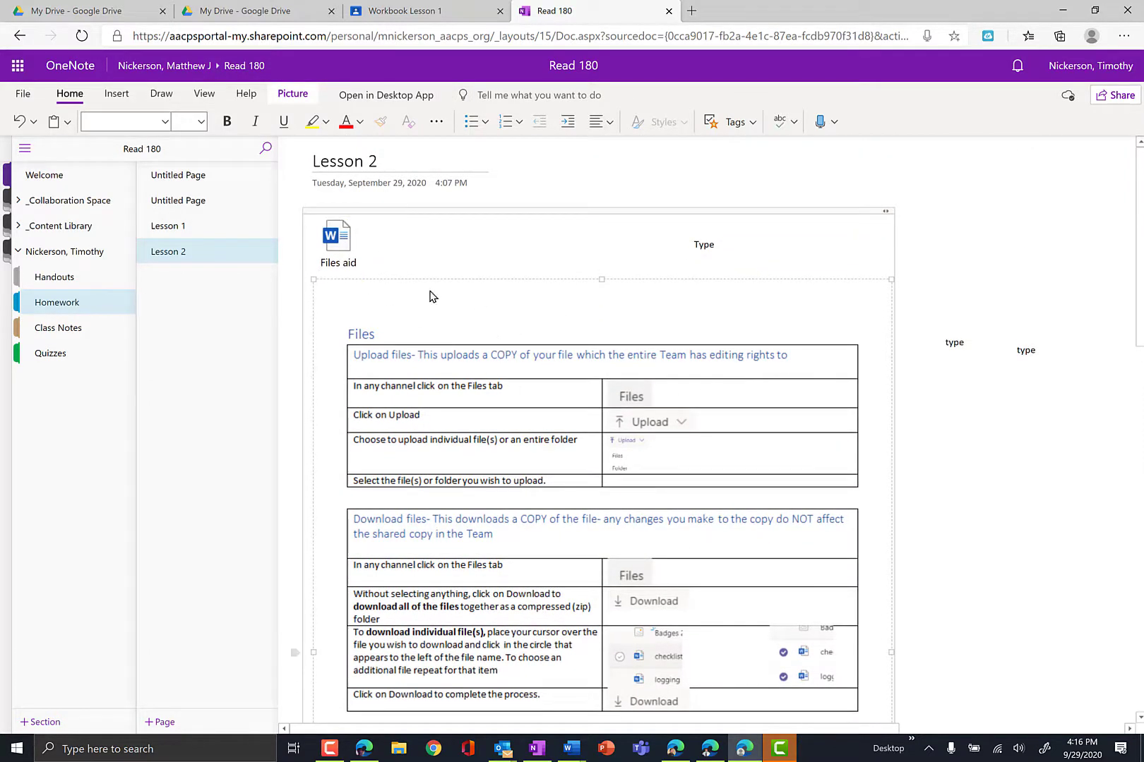
left_click(569, 315)
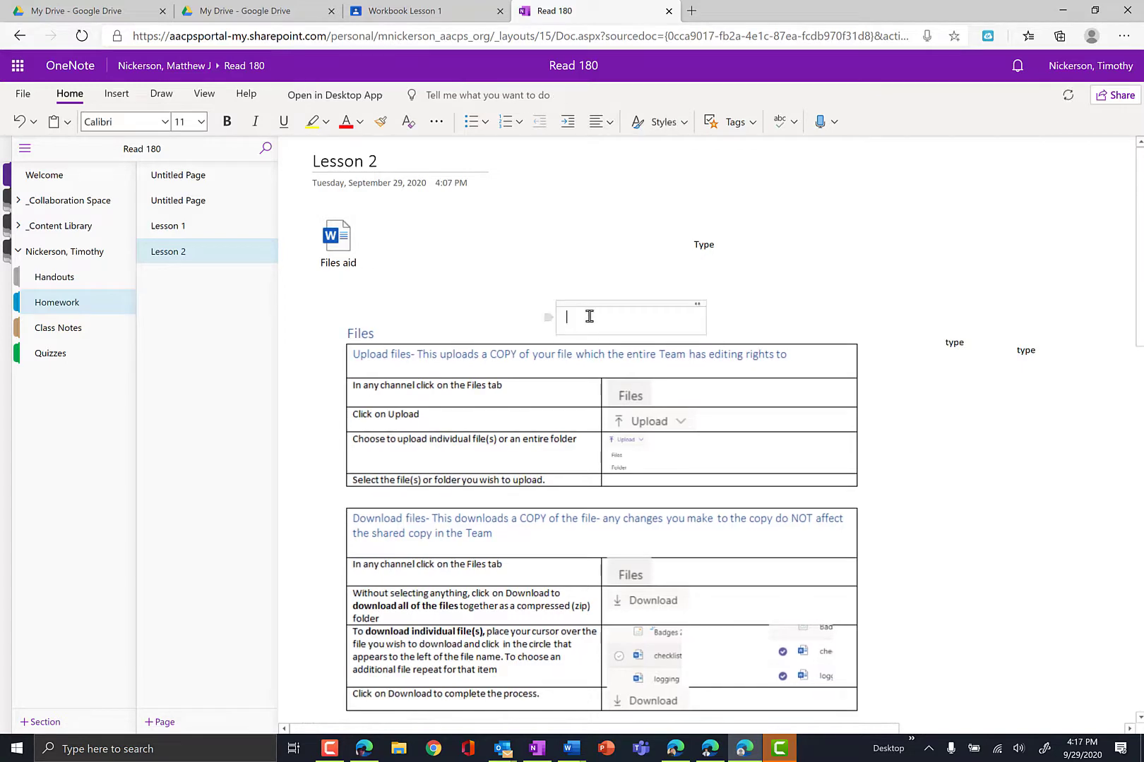
scroll(703, 454, "down", 5)
left_click(704, 452)
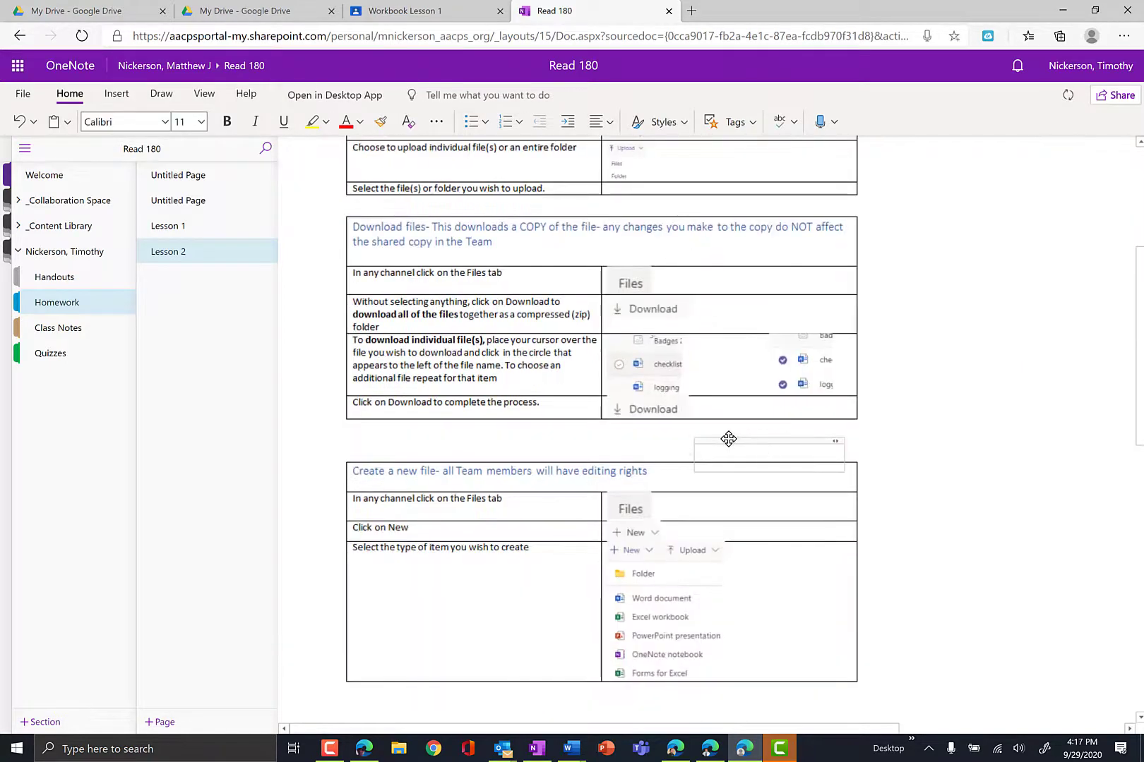
left_click(668, 251)
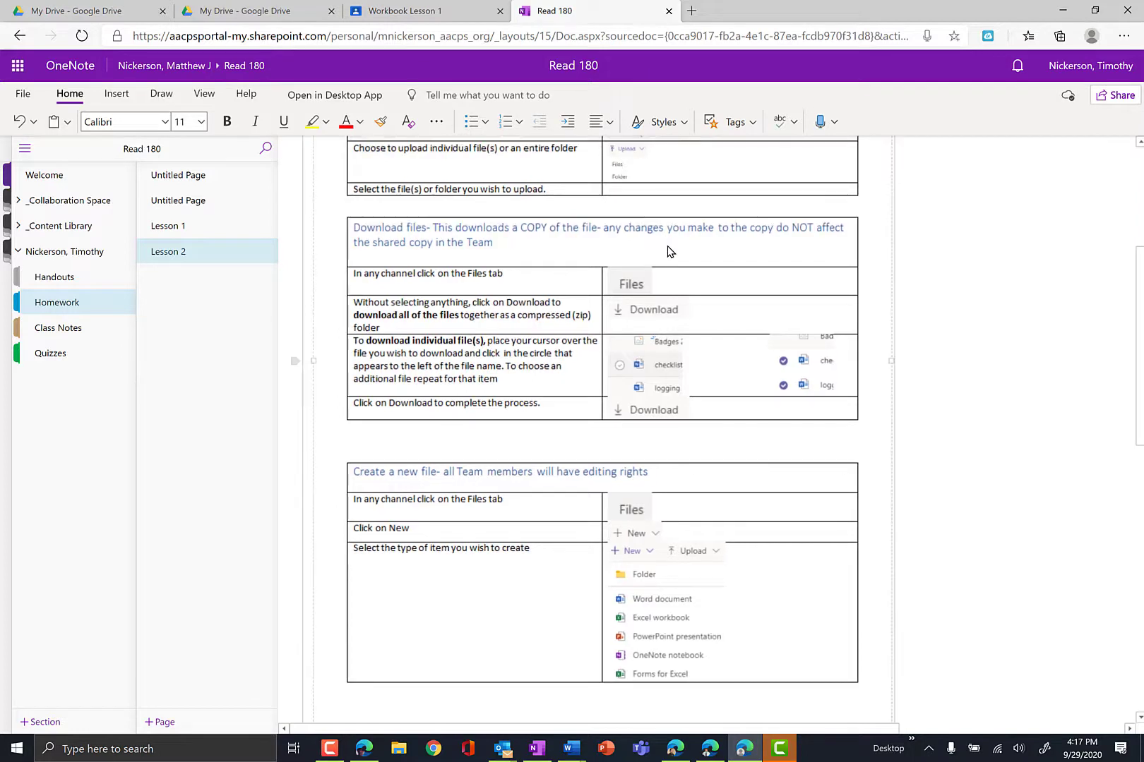
left_click(524, 260)
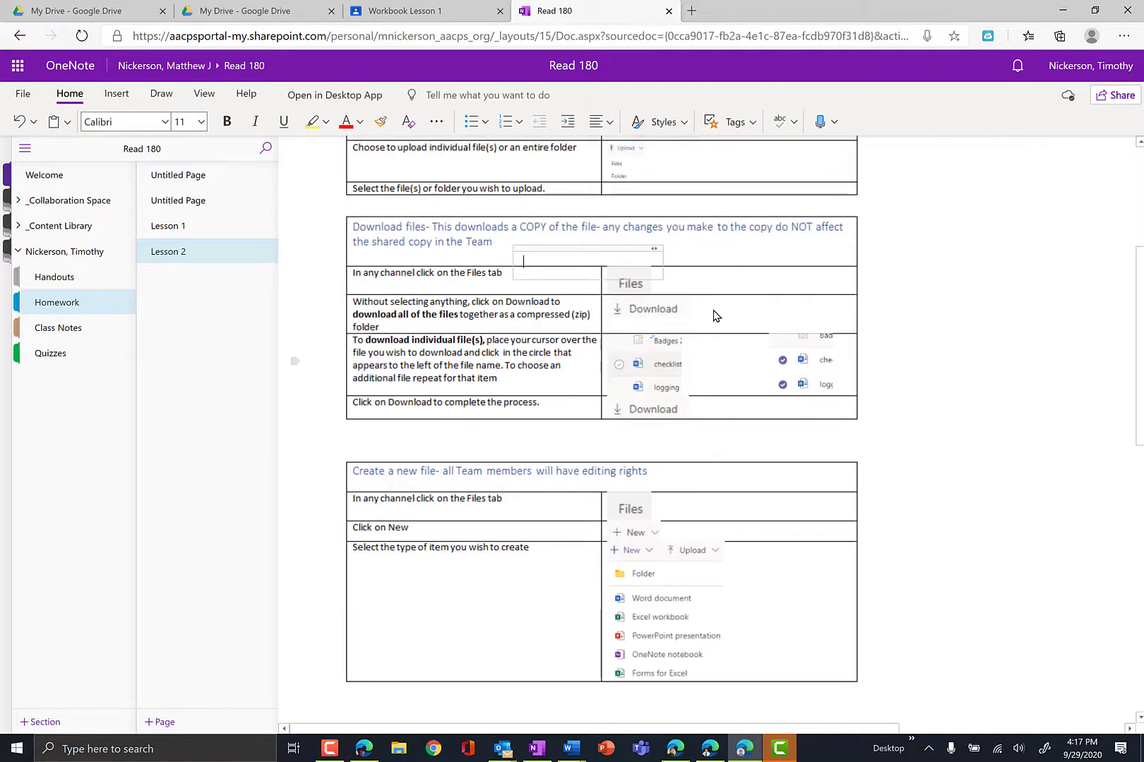
- Create two "type" text boxes, moving one onto the Download files heading and the other beside the Download label in the table
left_click(735, 316)
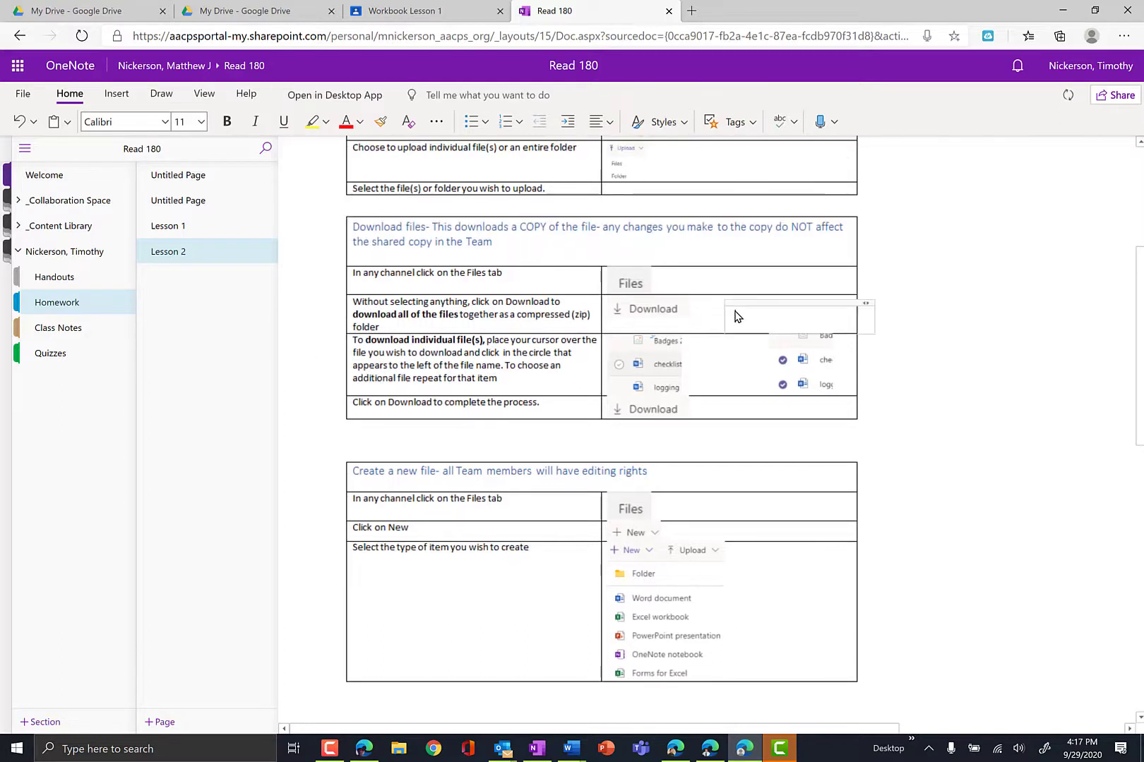
type("type")
left_click_drag(788, 303, 511, 230)
left_click(1085, 334)
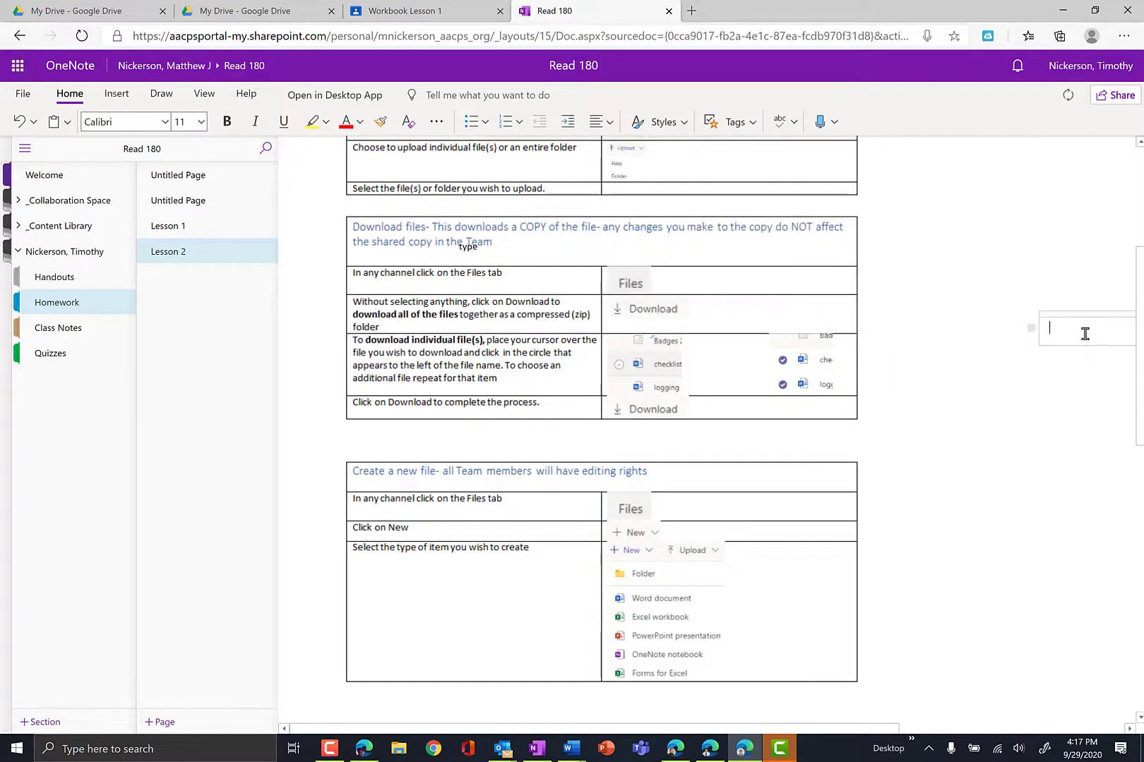
type("type")
left_click_drag(1068, 315, 722, 293)
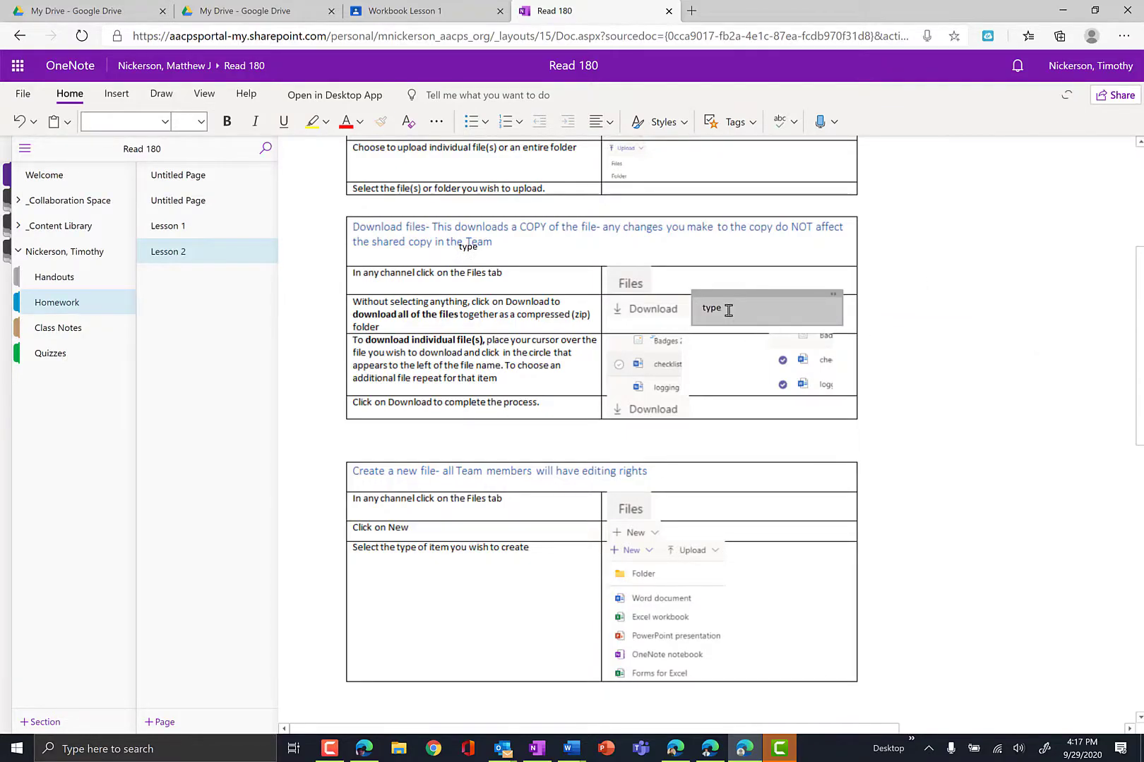
left_click(1023, 369)
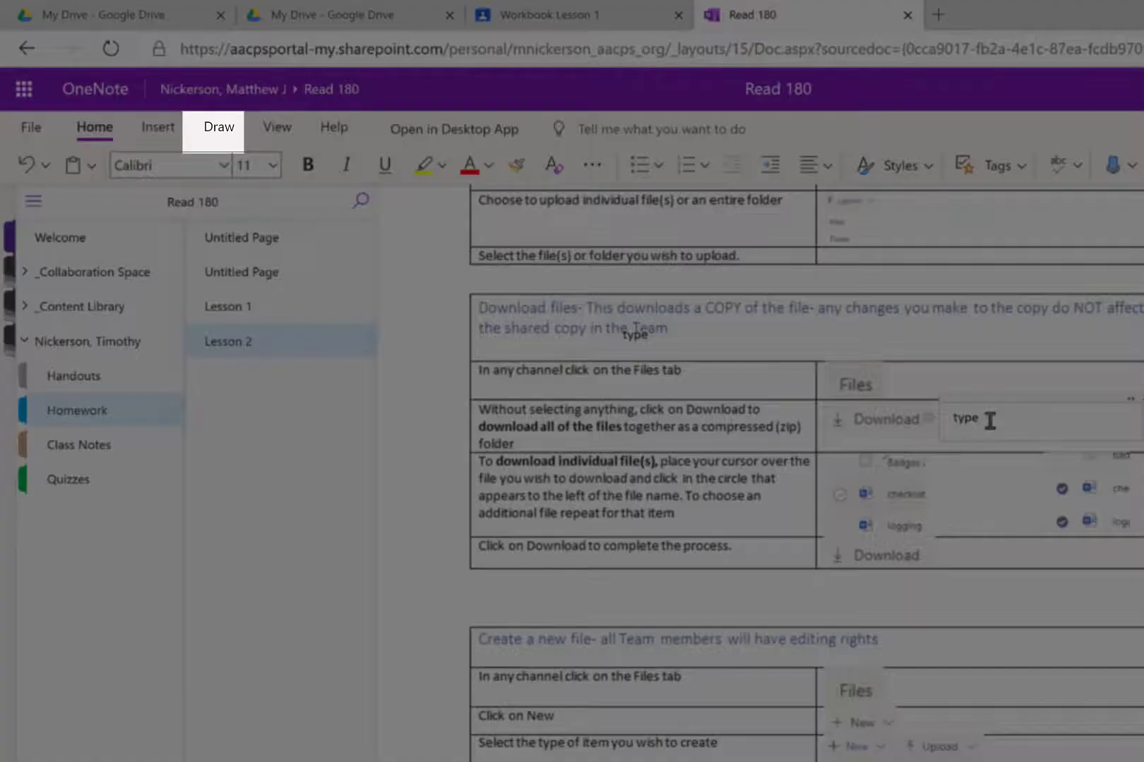
- Preview the highlighter and the pen's colour choices, then set the pen to a thinner line thickness
left_click(219, 131)
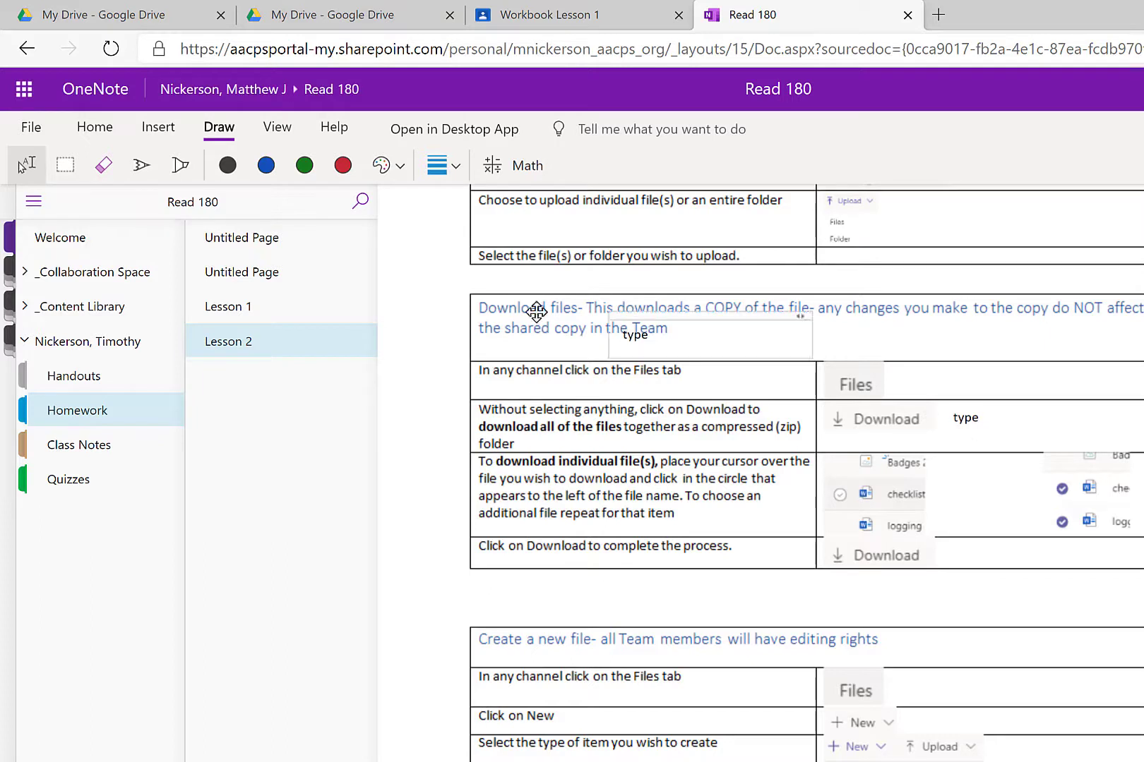
left_click(142, 169)
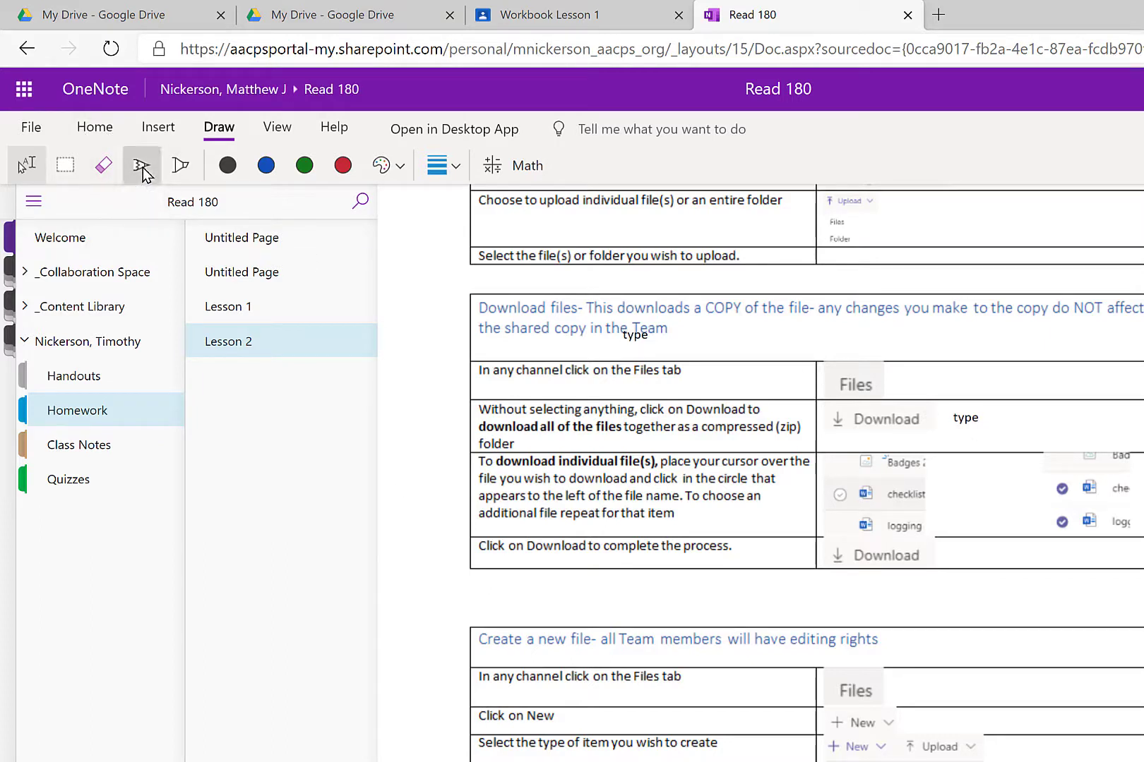
left_click(187, 167)
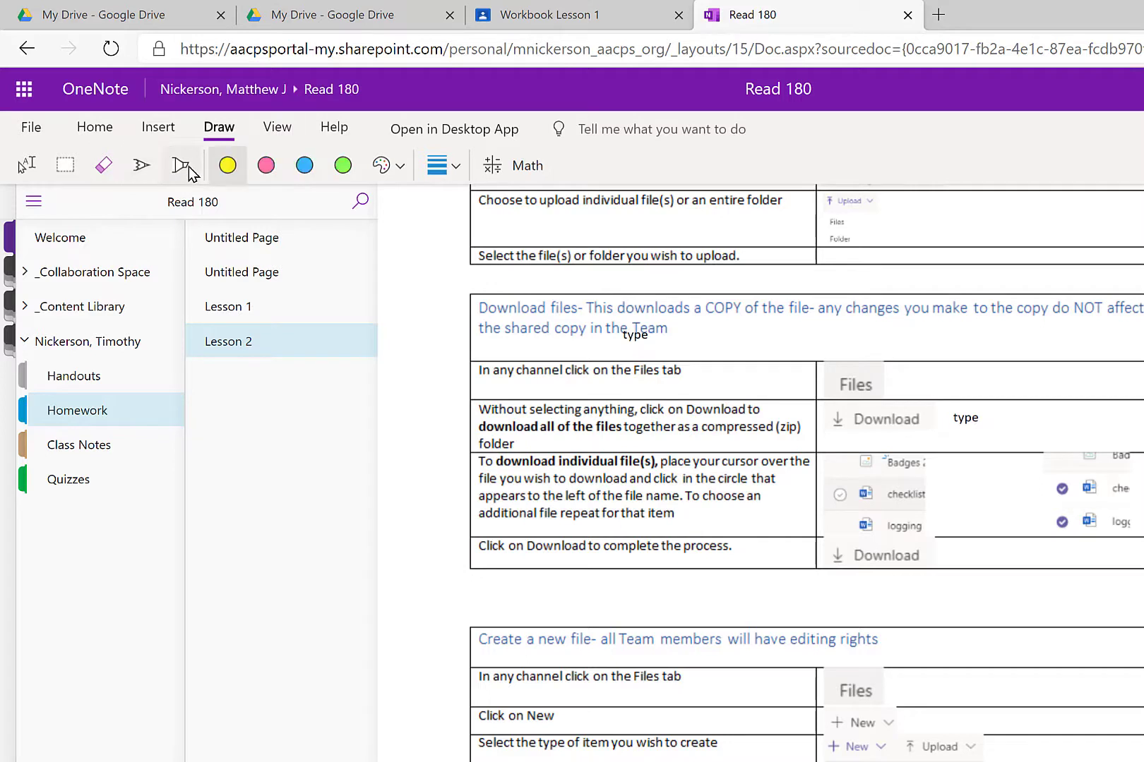
left_click(149, 170)
left_click(402, 171)
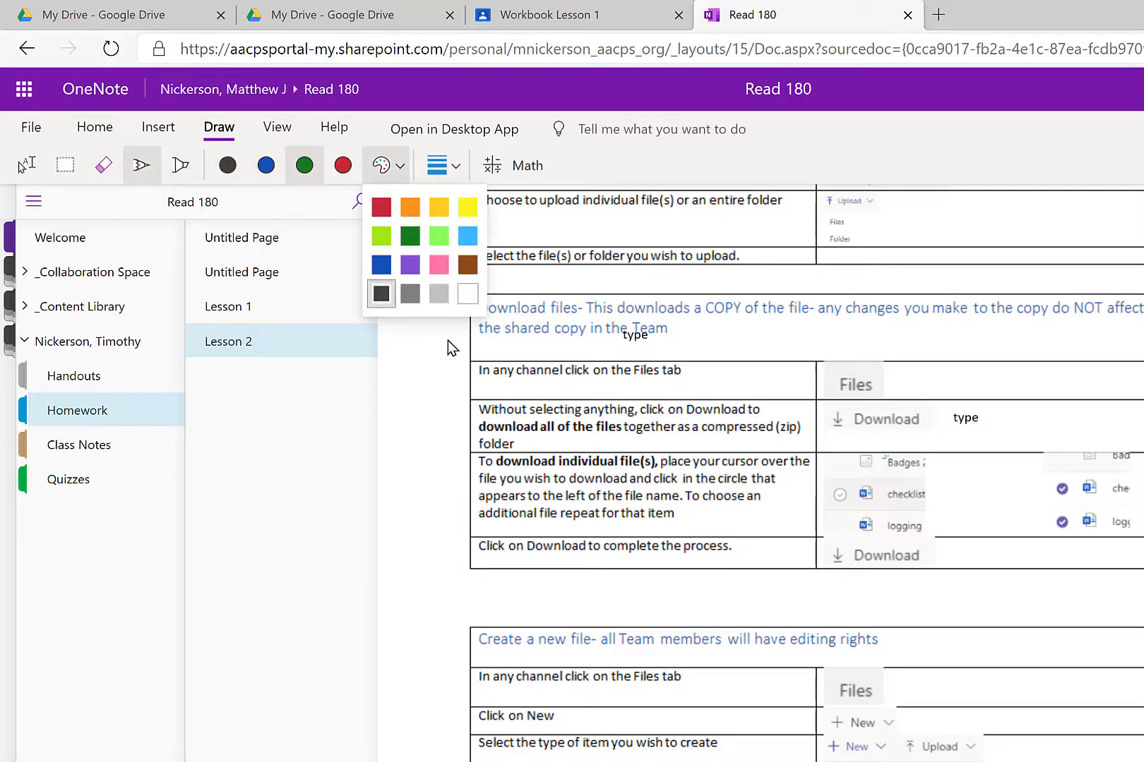
left_click(441, 165)
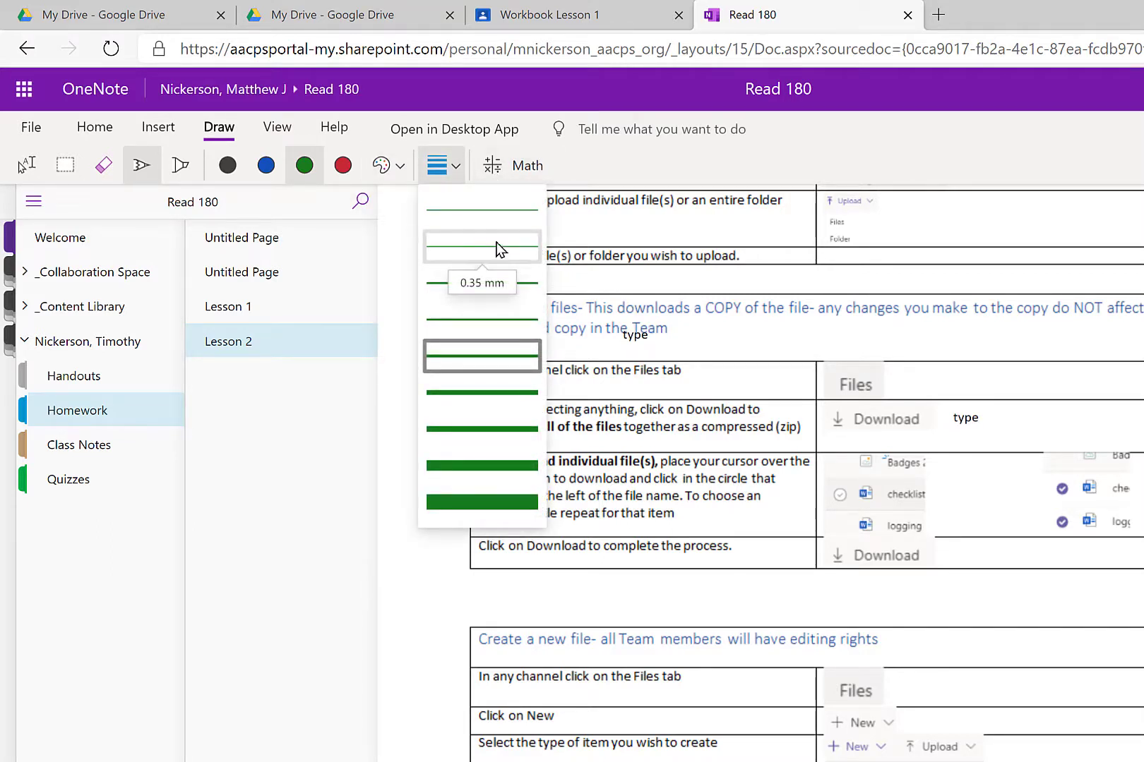
left_click(498, 223)
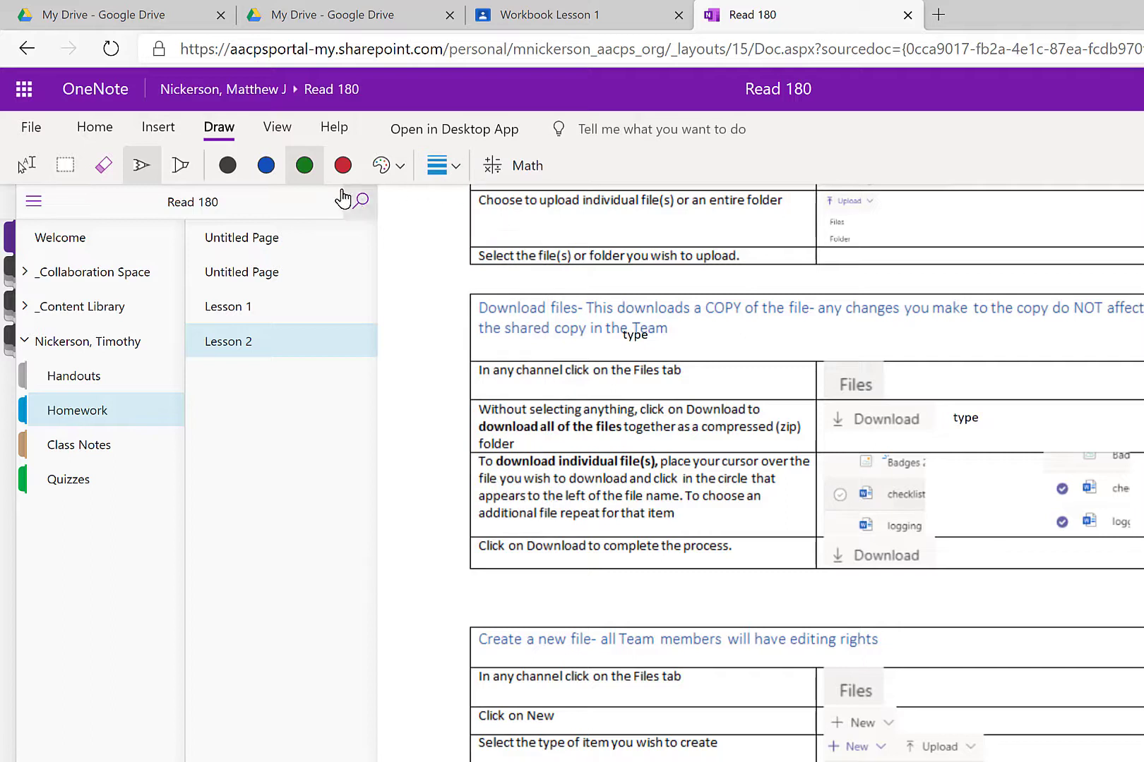
- Handwrite "handwriting", "cursive" and "ab" in green pen ink over the Download files table
left_click(311, 172)
left_click(154, 177)
left_click(389, 174)
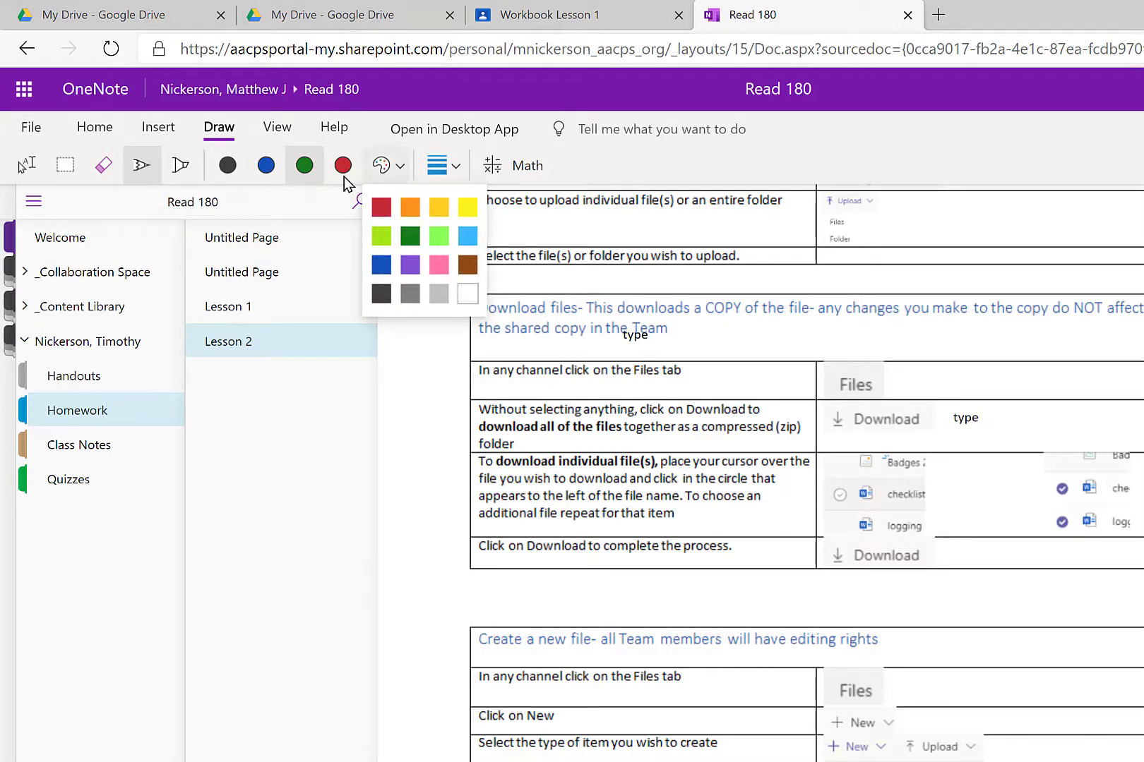
left_click(984, 209)
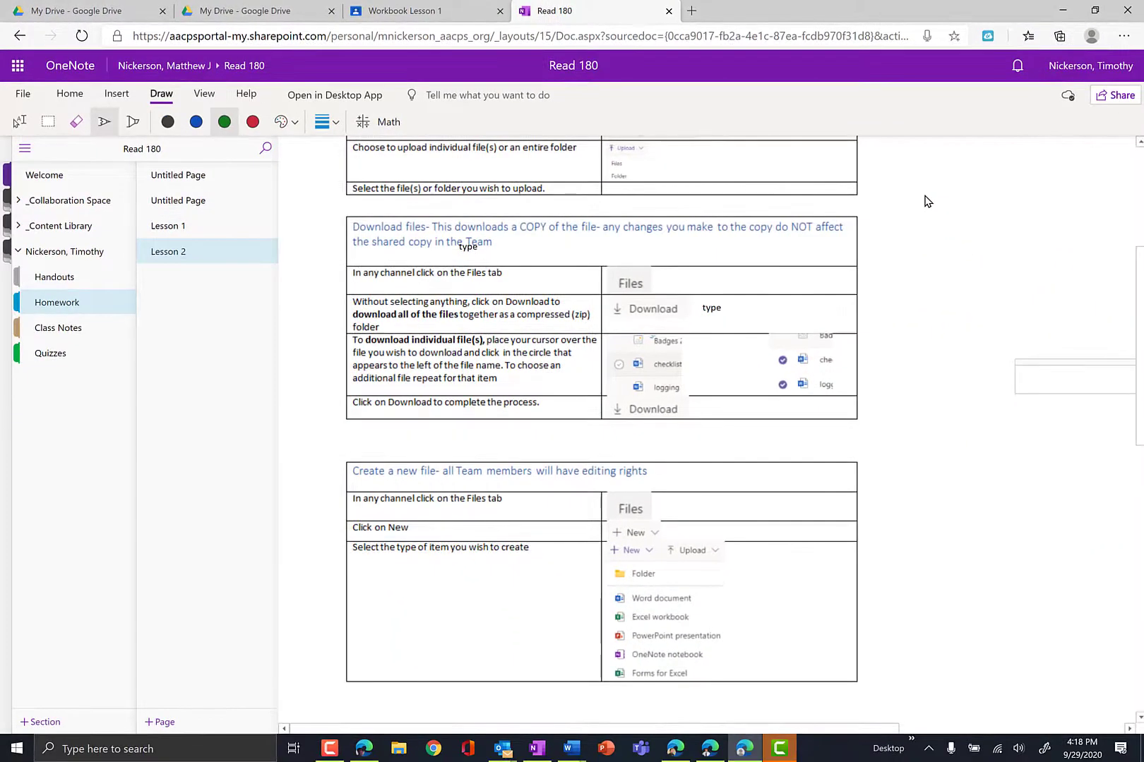
mouse_move(700, 258)
left_mouse_down()
mouse_move(705, 267)
mouse_move(808, 252)
mouse_move(819, 262)
left_mouse_up()
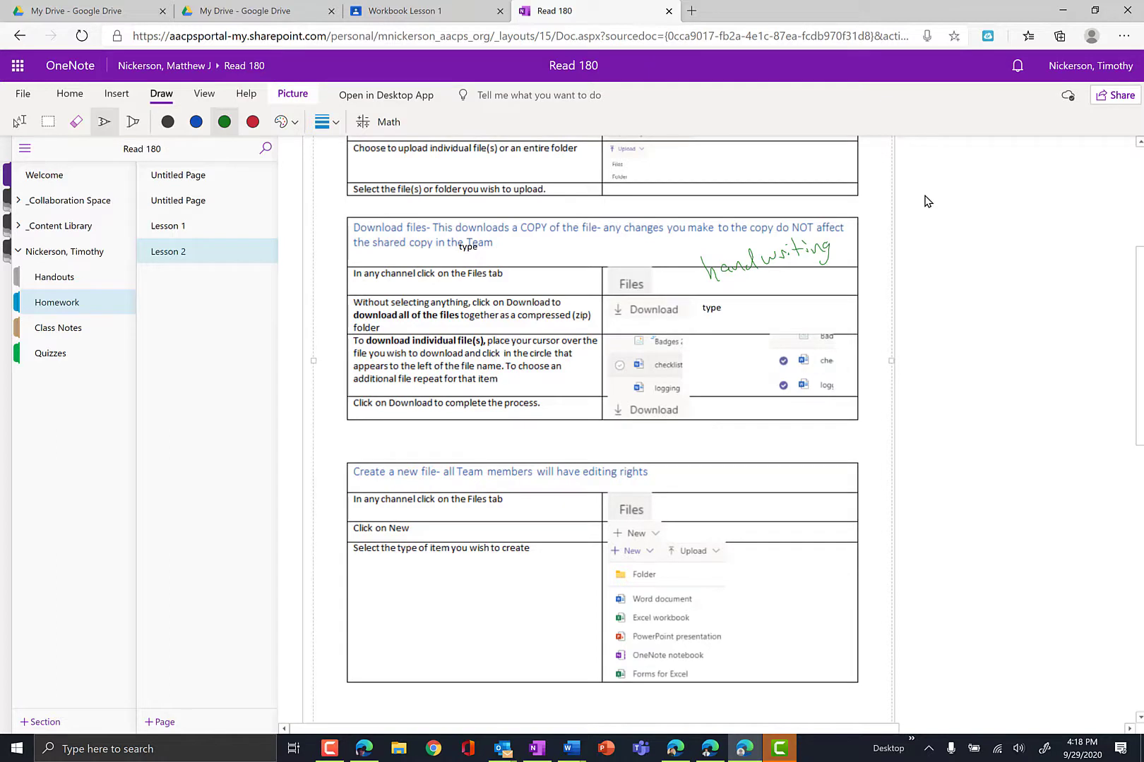
left_click_drag(750, 297, 814, 277)
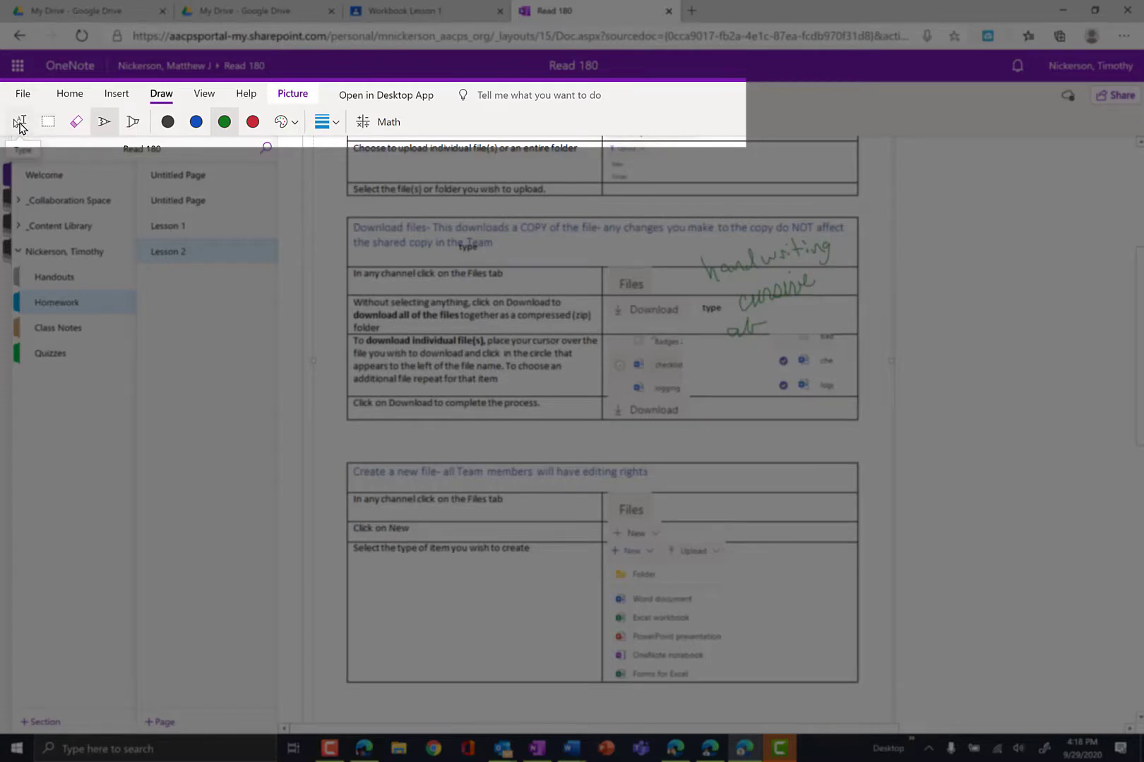
- Return to typing mode and move the "type" text box from the Download row to the "Choose to upload individual file(s)" row
left_click(75, 99)
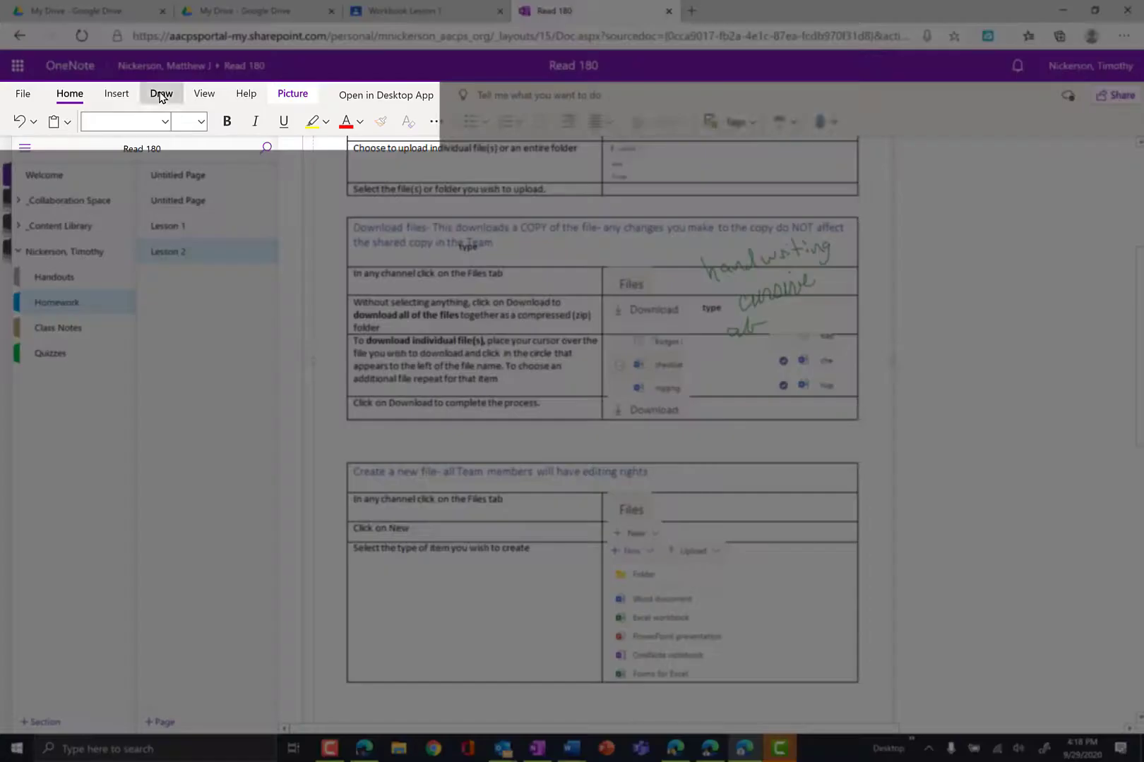
left_click(162, 96)
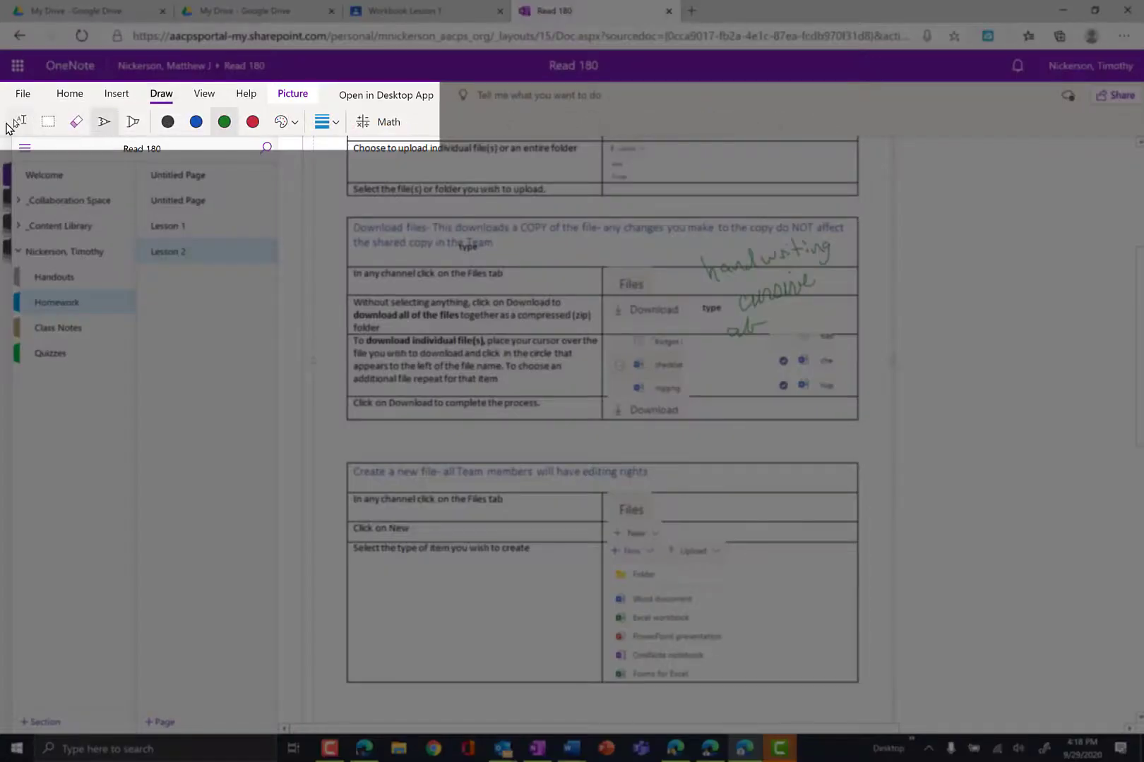
left_click(16, 126)
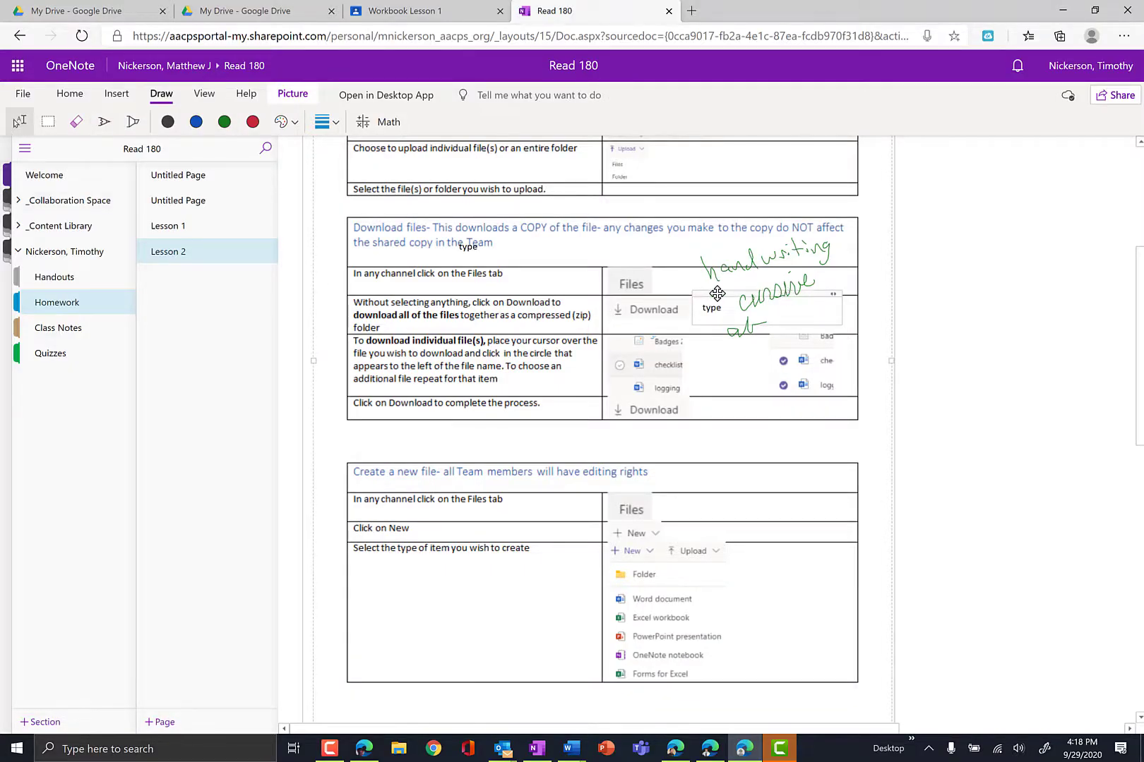
left_click_drag(709, 294, 687, 428)
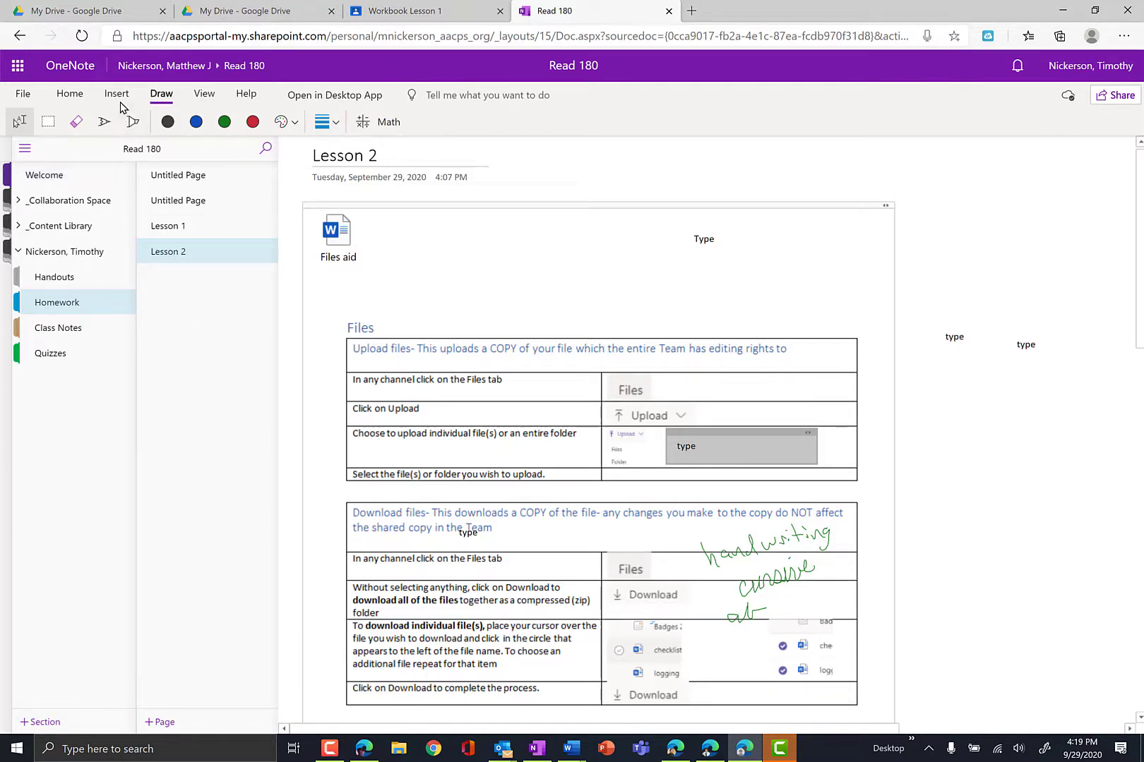
- Look through the languages offered for dictation
left_click(69, 94)
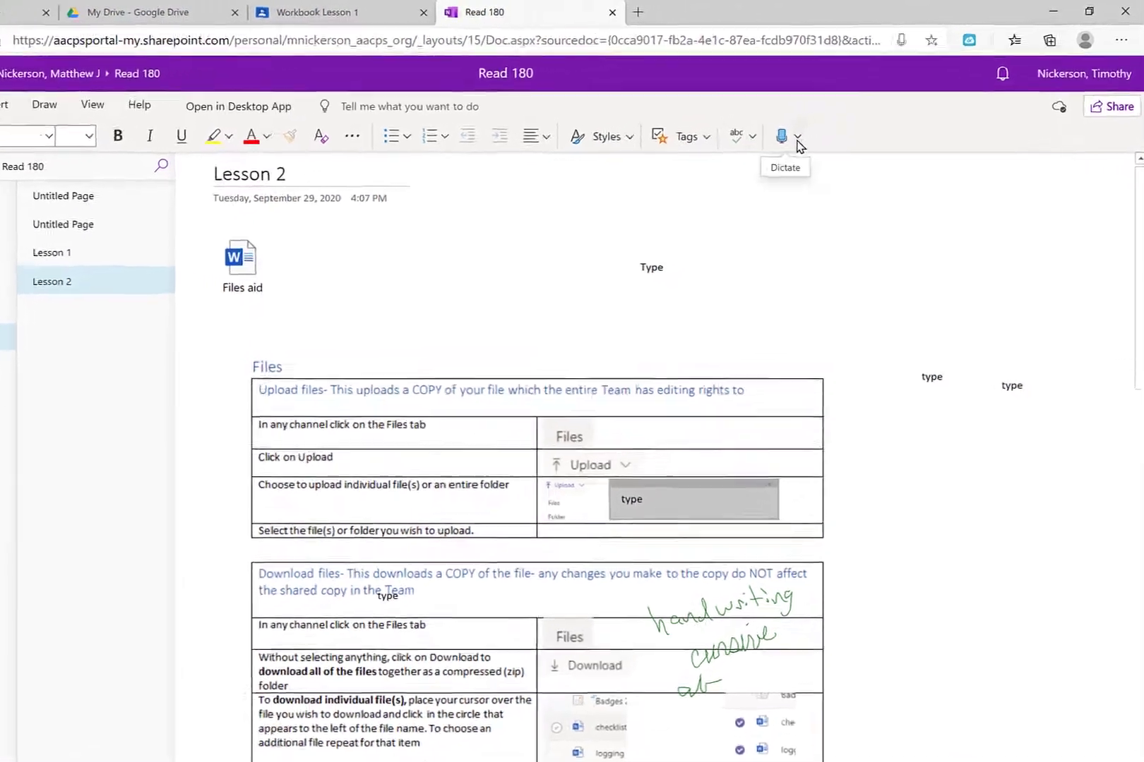
left_click(729, 164)
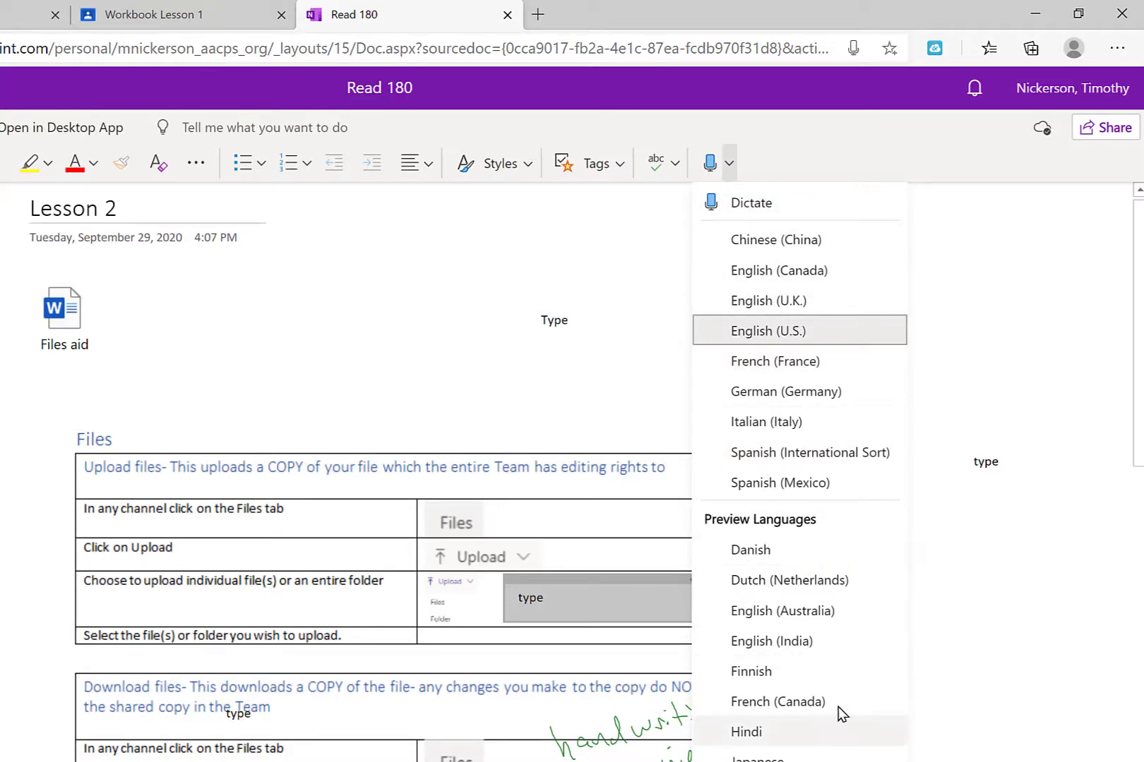
left_click(481, 420)
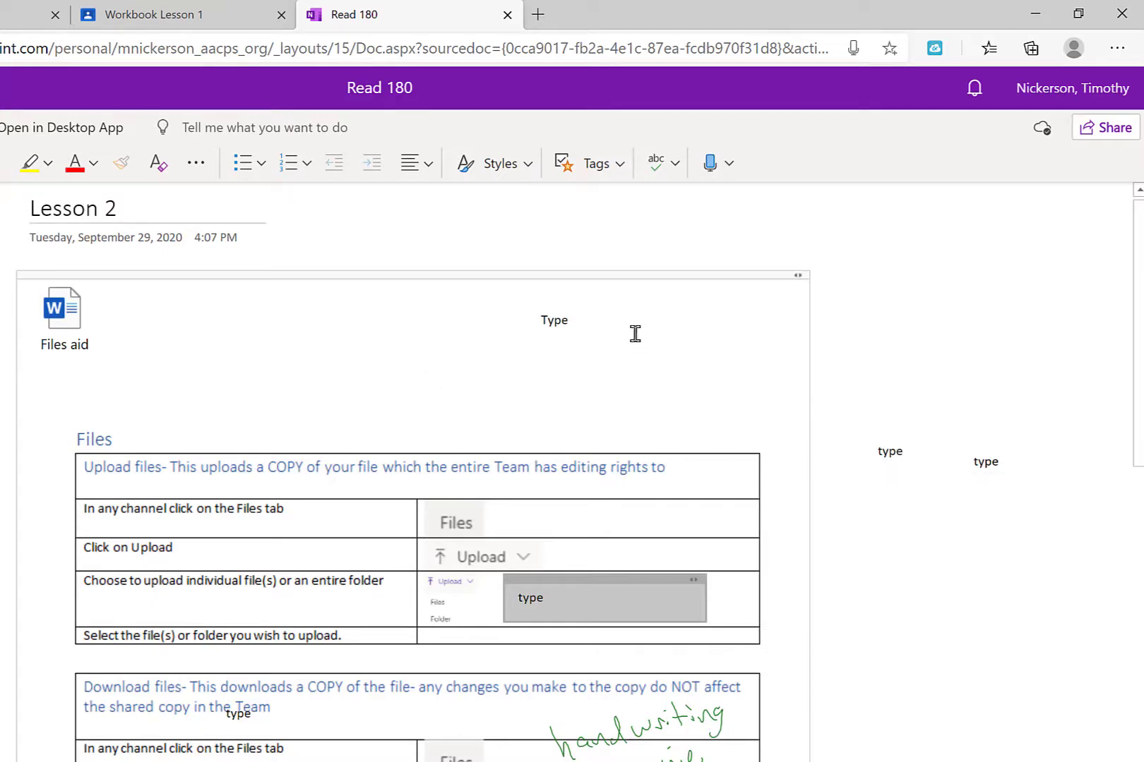
- Dictate "I am now dictating, using OneNote." into a new text box and move it onto the "Choose to upload individual file(s)" row
left_click(886, 593)
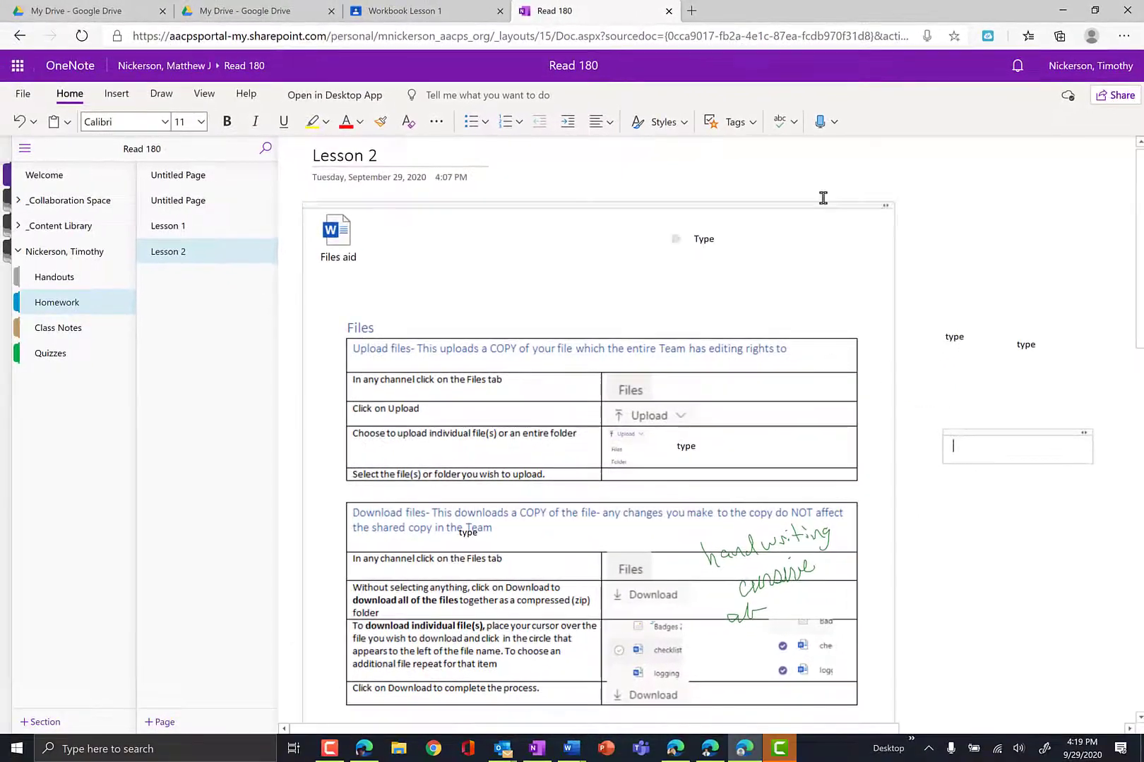
left_click(821, 128)
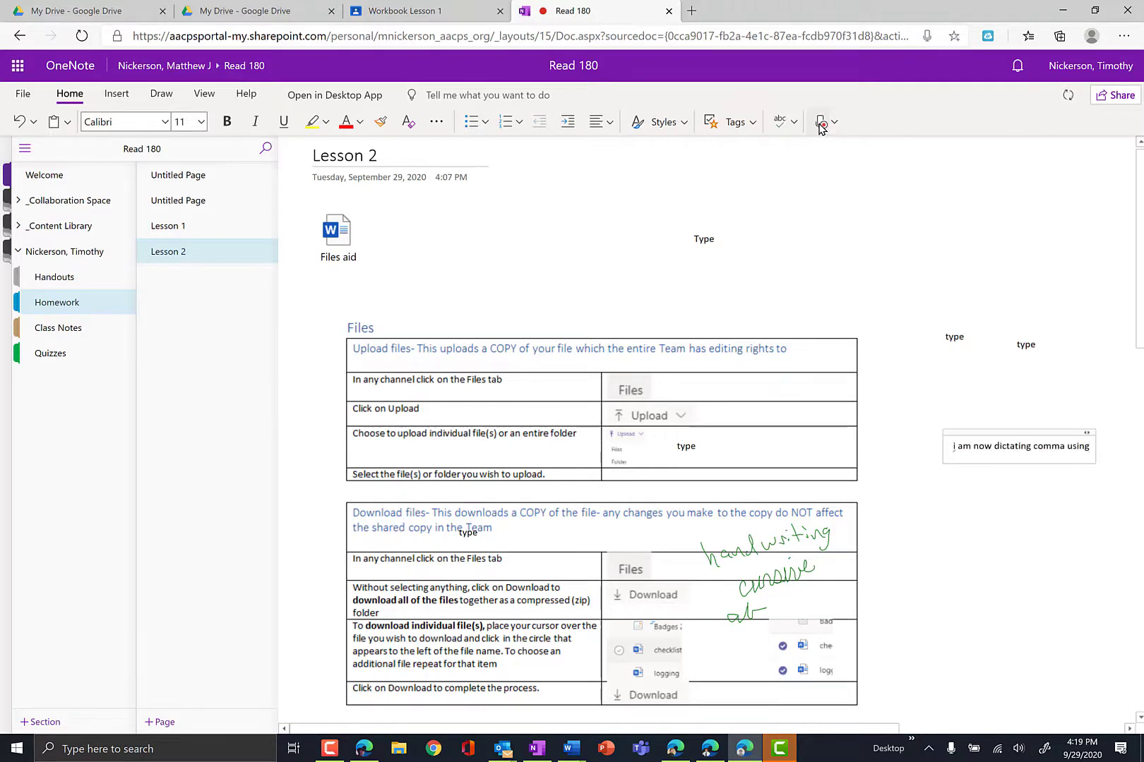
left_click(821, 128)
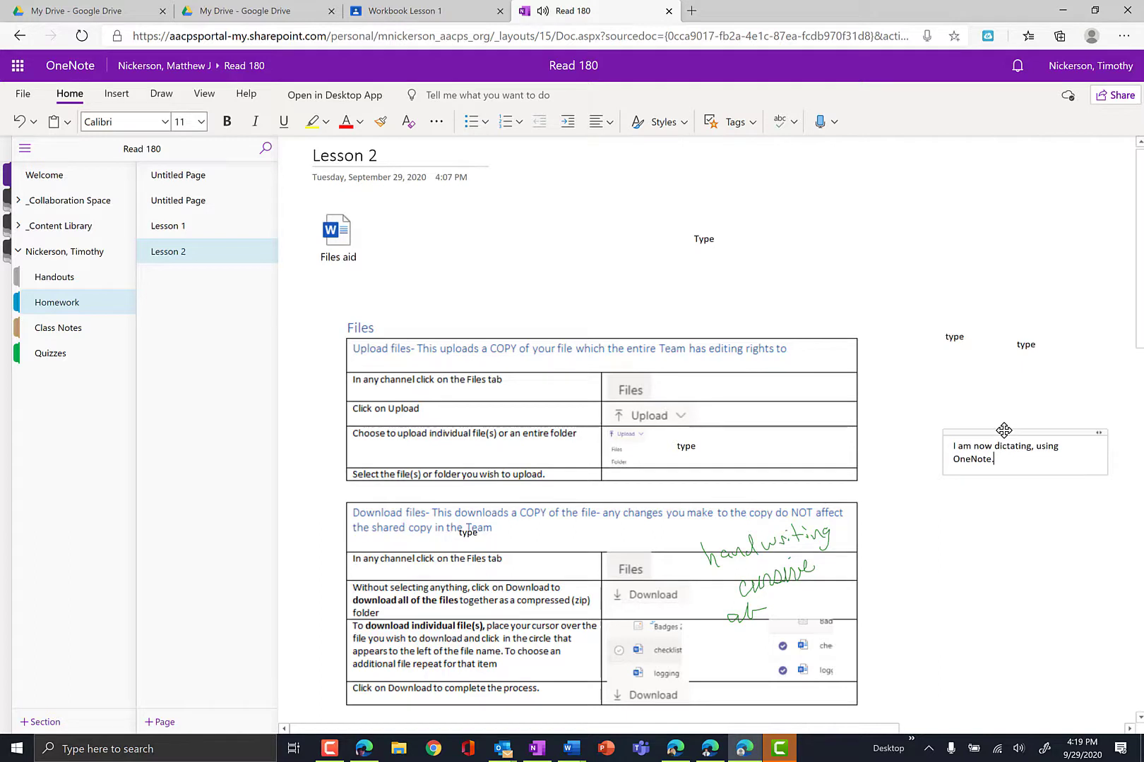
left_click_drag(1004, 430, 452, 428)
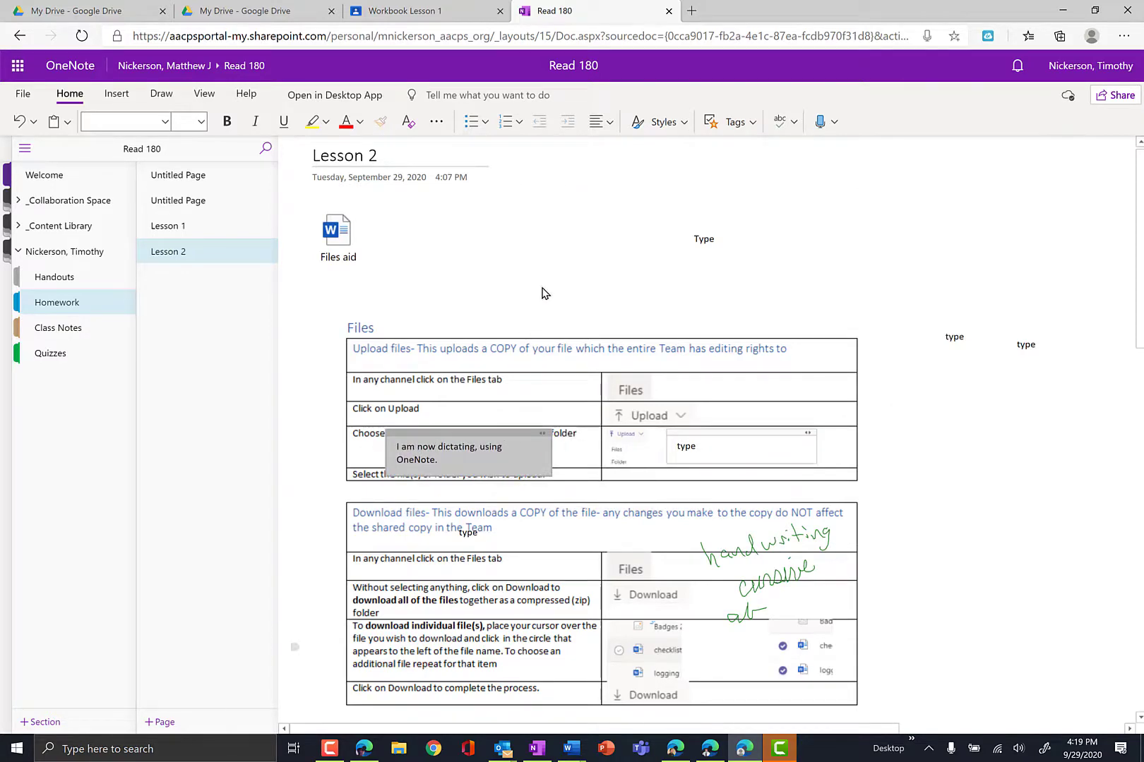
scroll(545, 293, "down", 4)
left_click(470, 392)
scroll(483, 349, "up", 4)
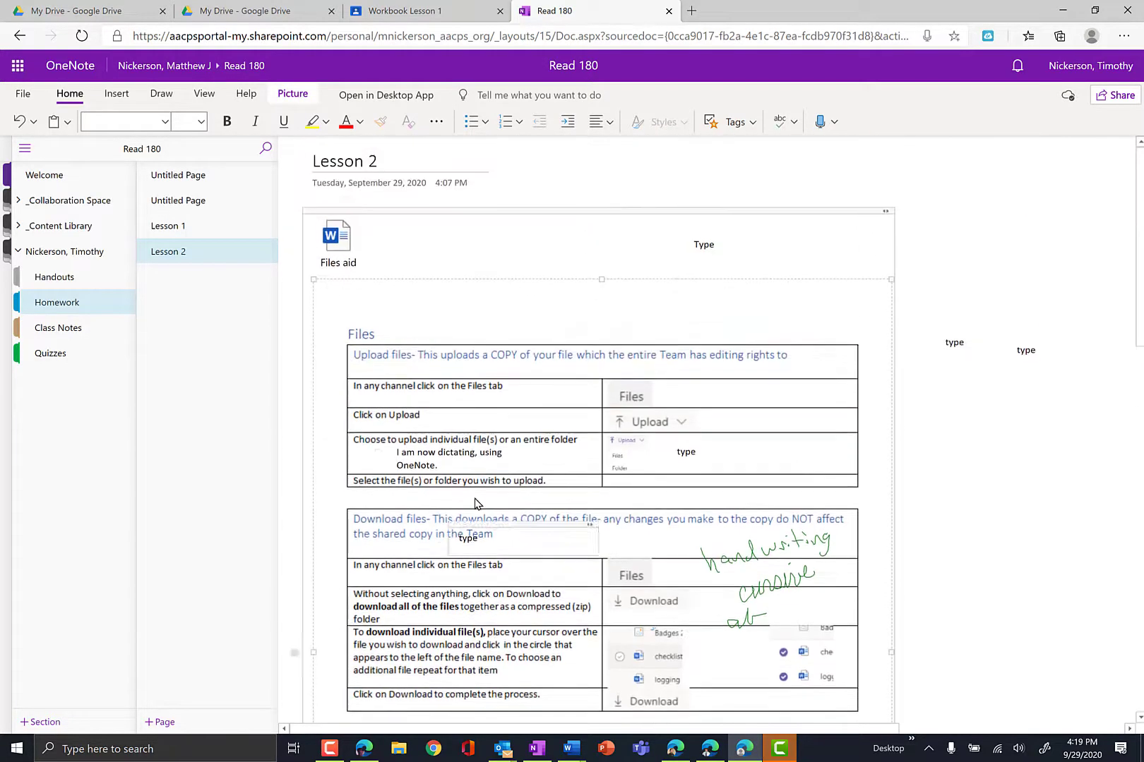
- Colour the dictated sentence red, then dictate "Can I dictate in red ink" in a new box and place it beside the upper Files label
mouse_move(771, 739)
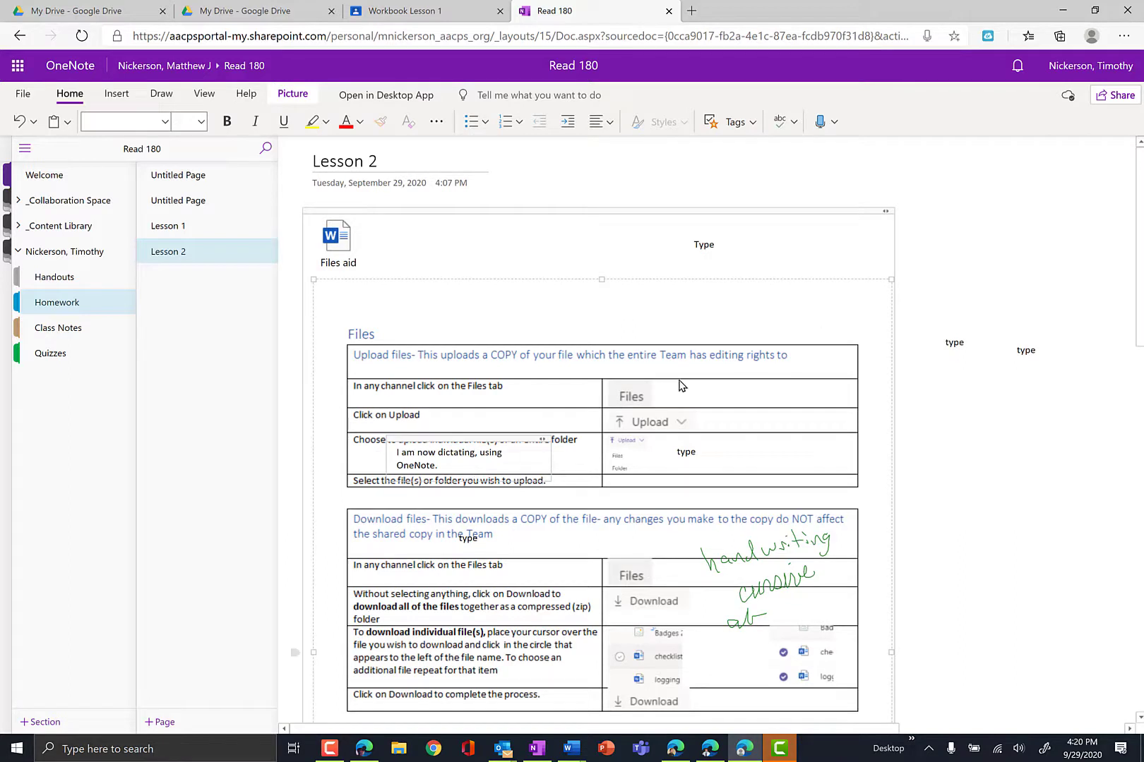
left_click_drag(438, 465, 397, 453)
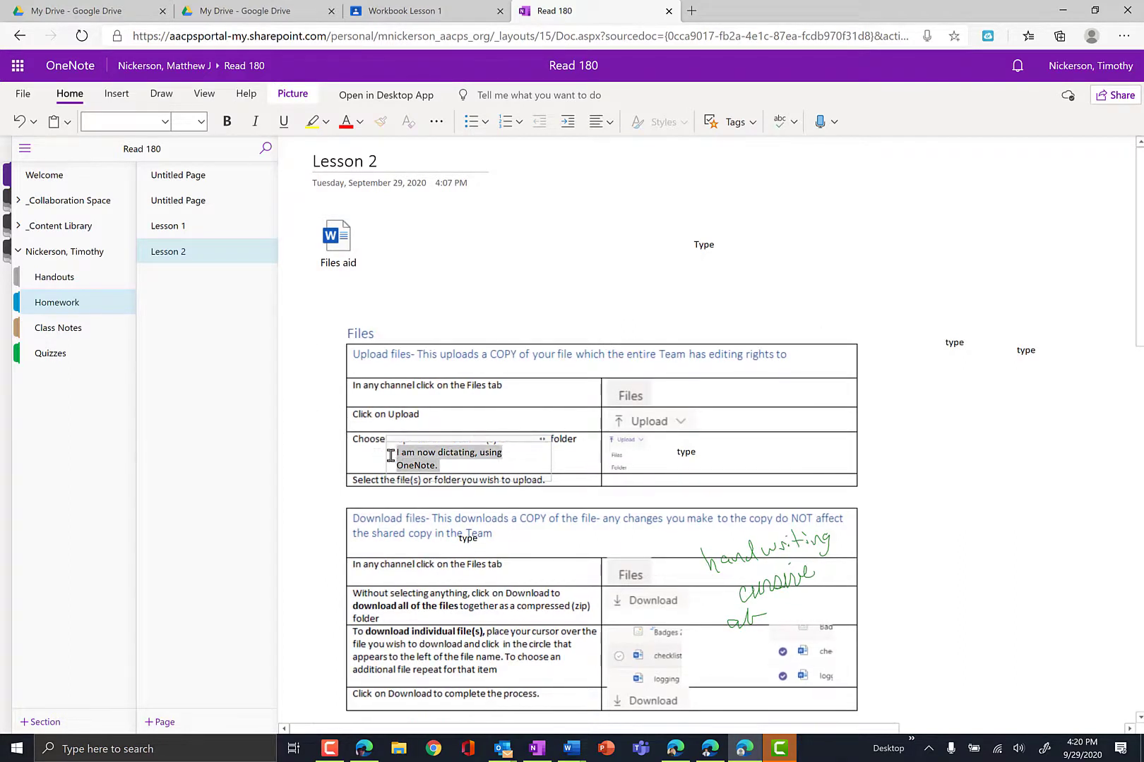
left_click(1017, 561)
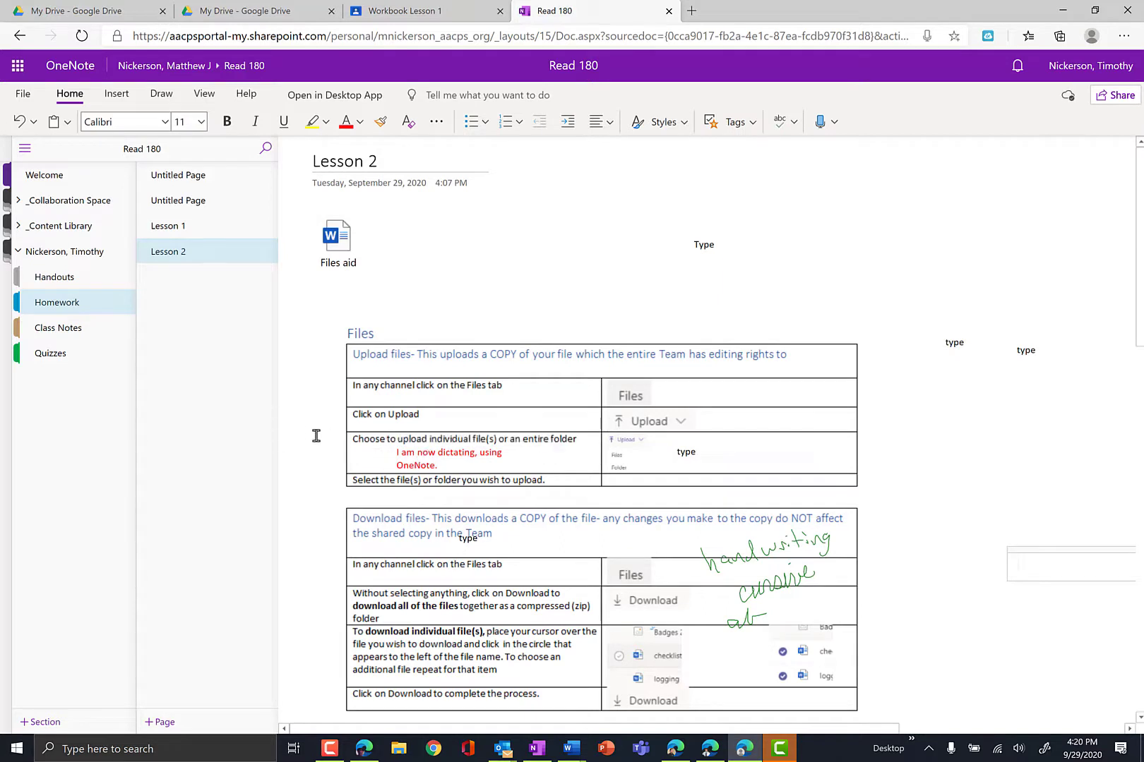
left_click_drag(816, 442, 751, 386)
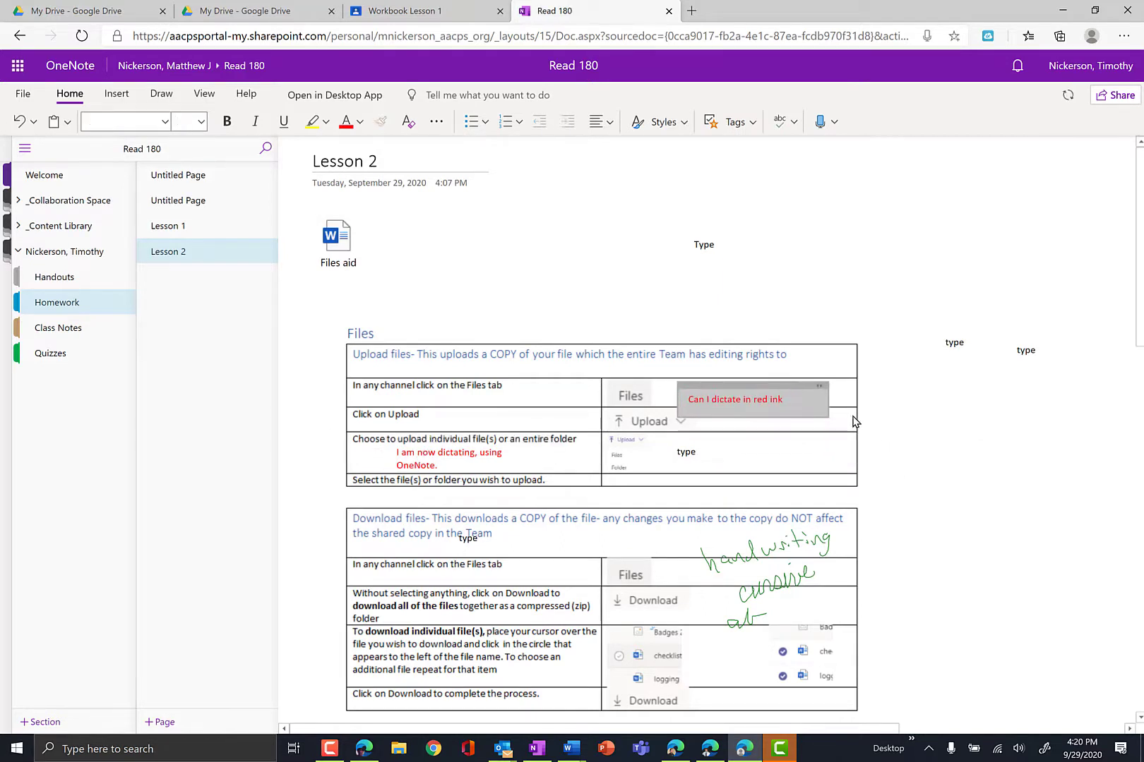
- Record a short audio note in the blank area beside the Upload files table
left_click(921, 450)
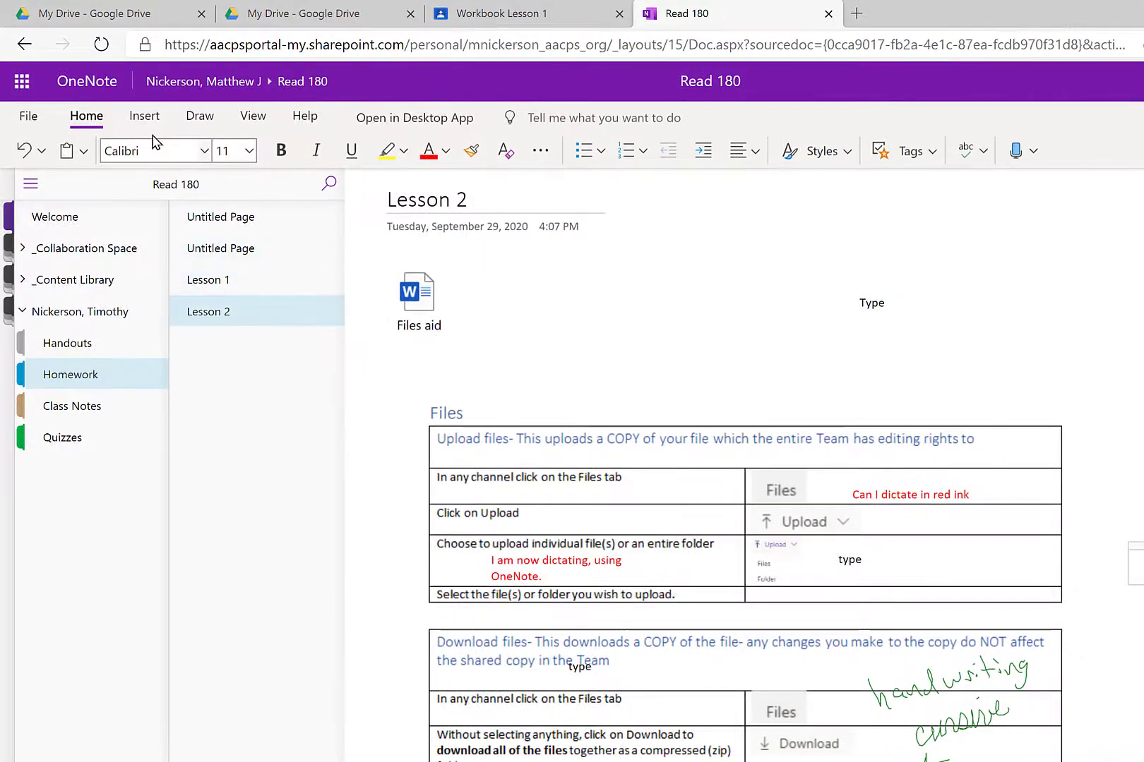
left_click(146, 122)
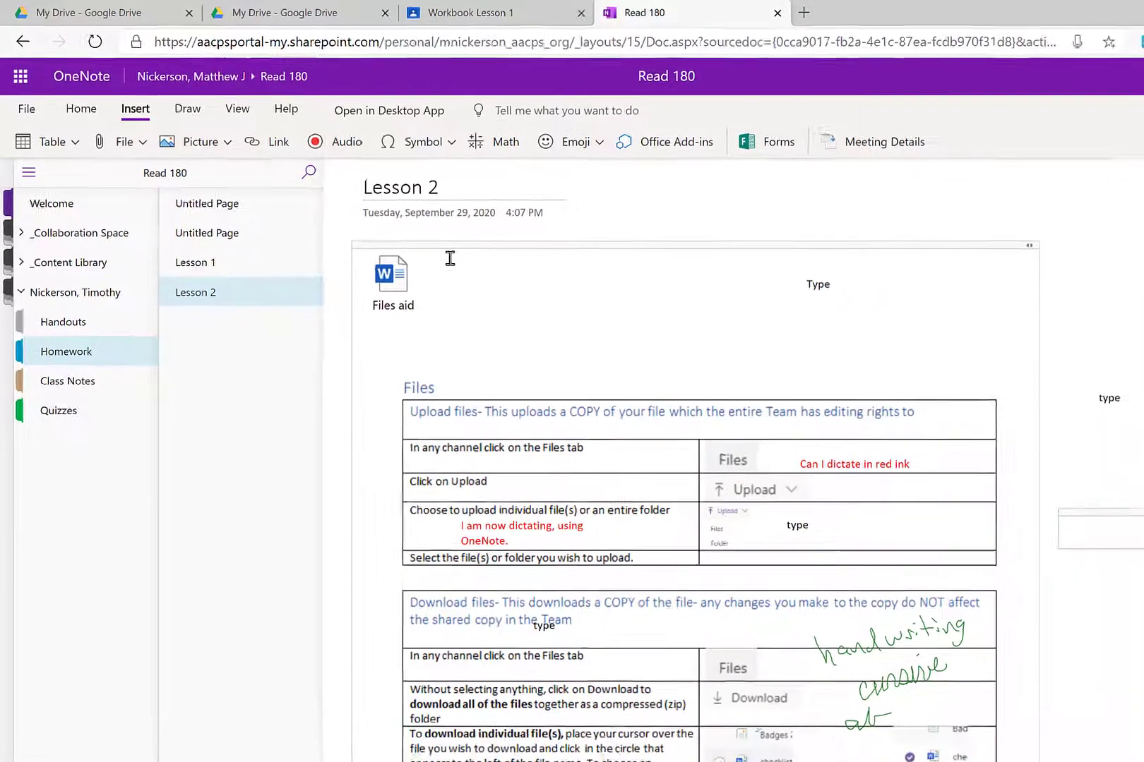
left_click(288, 122)
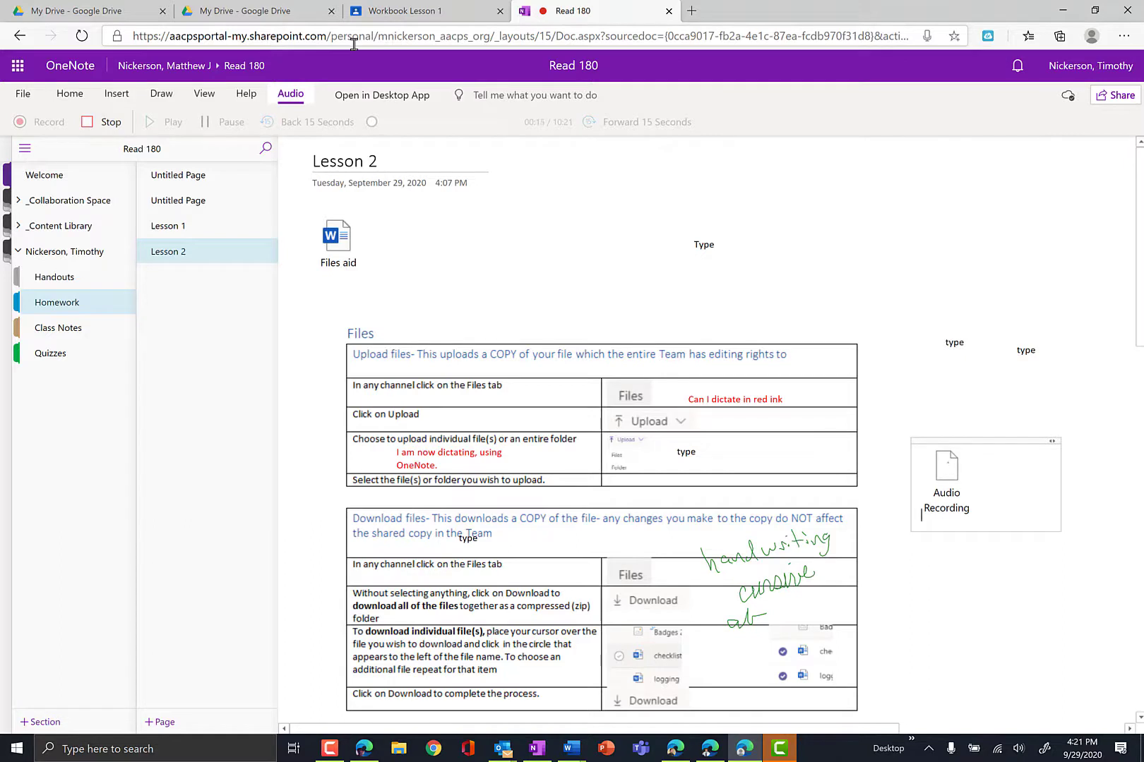
left_click(93, 127)
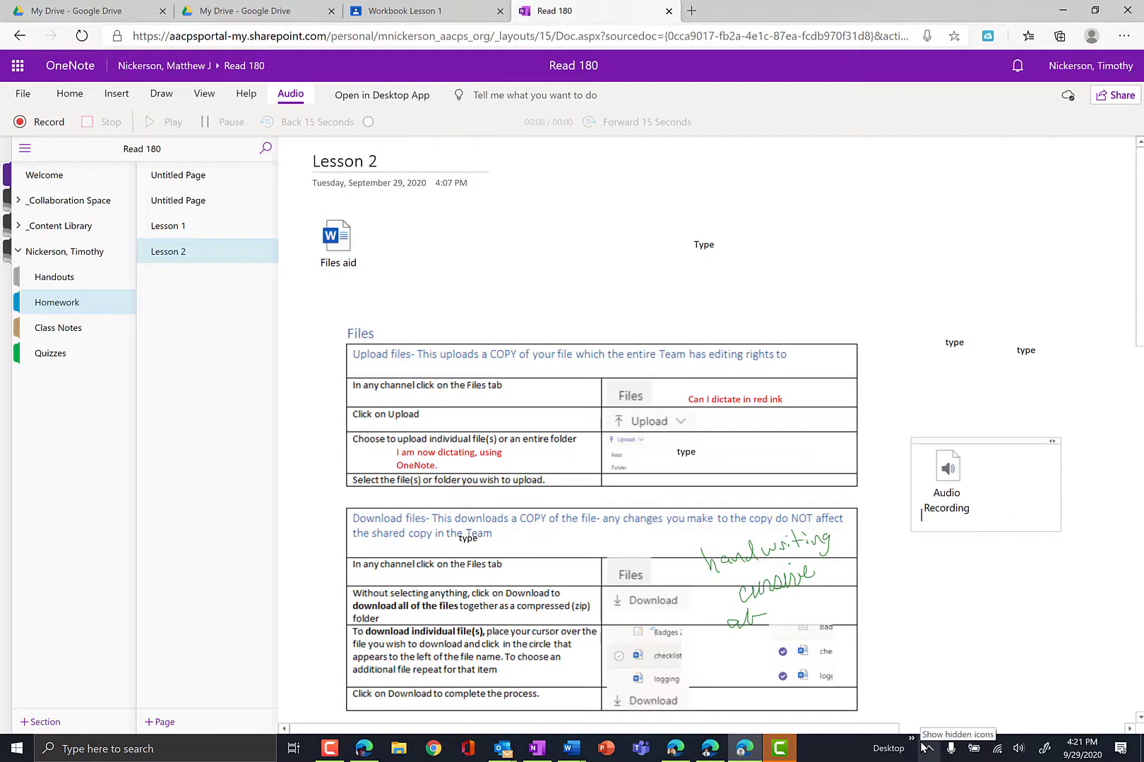
- Move the audio recording above the Upload files table, then draw a blue arrow from it and circle the table's heading
left_click_drag(960, 439, 841, 244)
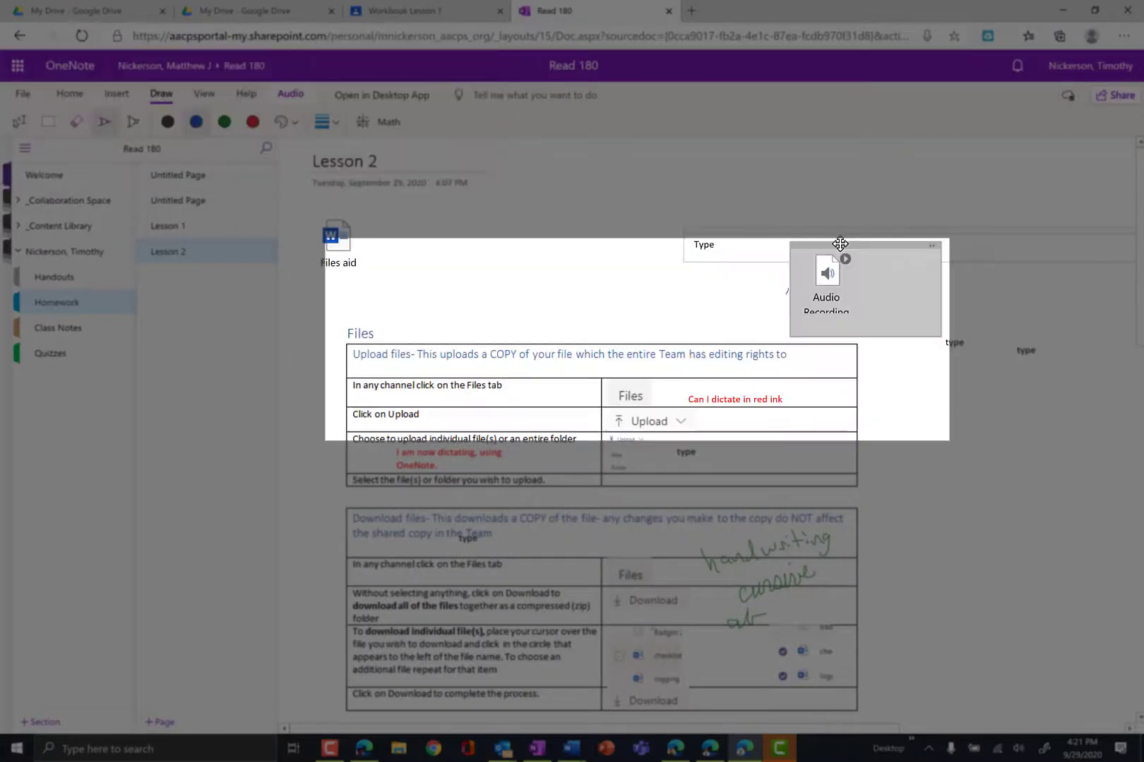
mouse_move(696, 326)
left_mouse_down()
mouse_move(629, 403)
mouse_move(436, 347)
left_mouse_up()
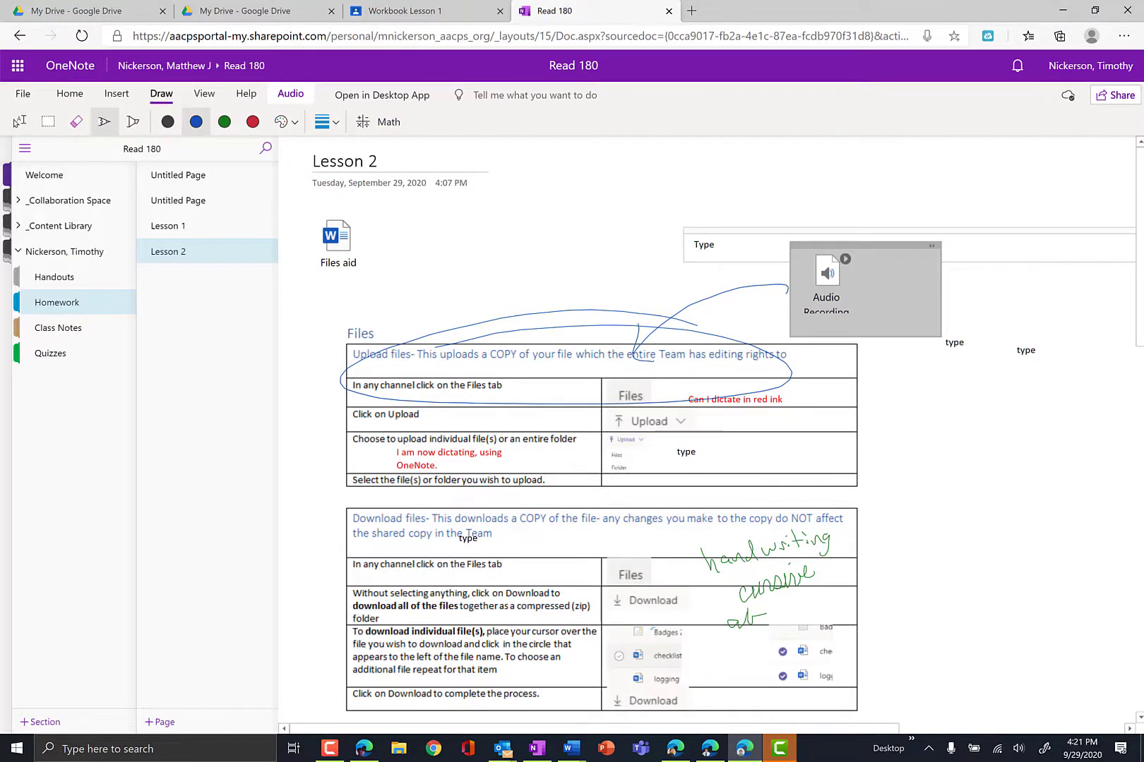
left_click(17, 122)
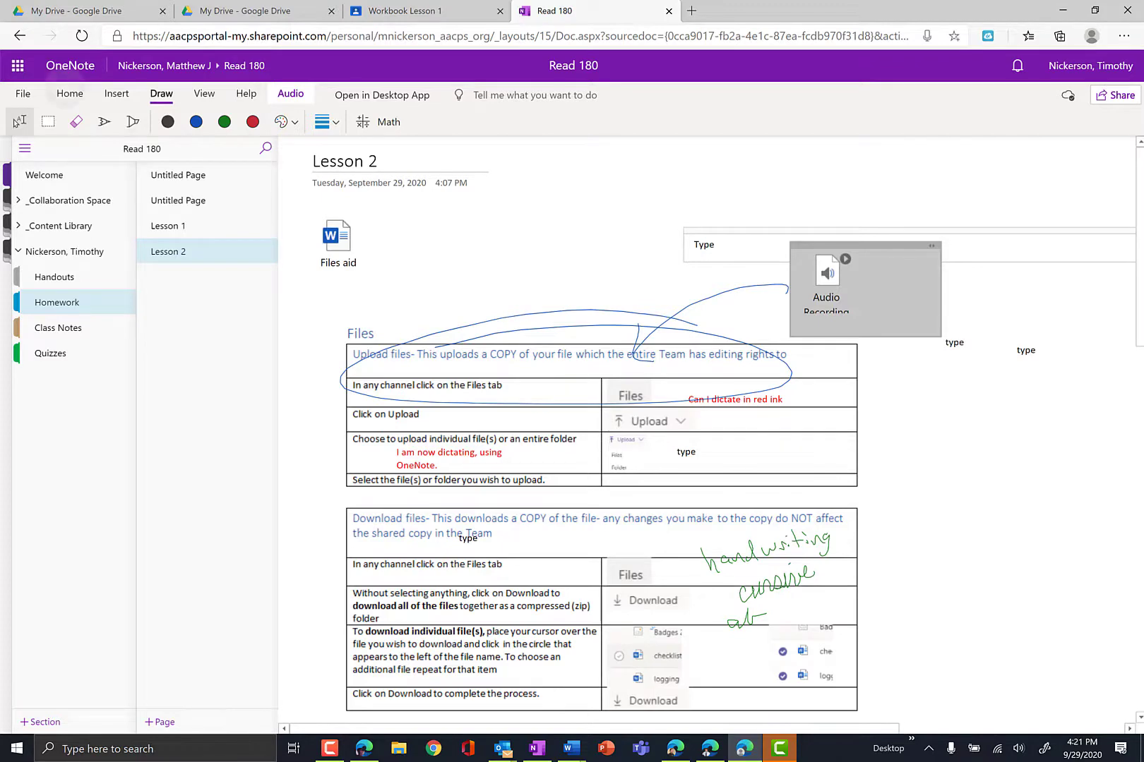
- Record a second audio note beside the "Create a new file" table and move it into the gap above the Edit files table
left_click(70, 93)
left_click(116, 93)
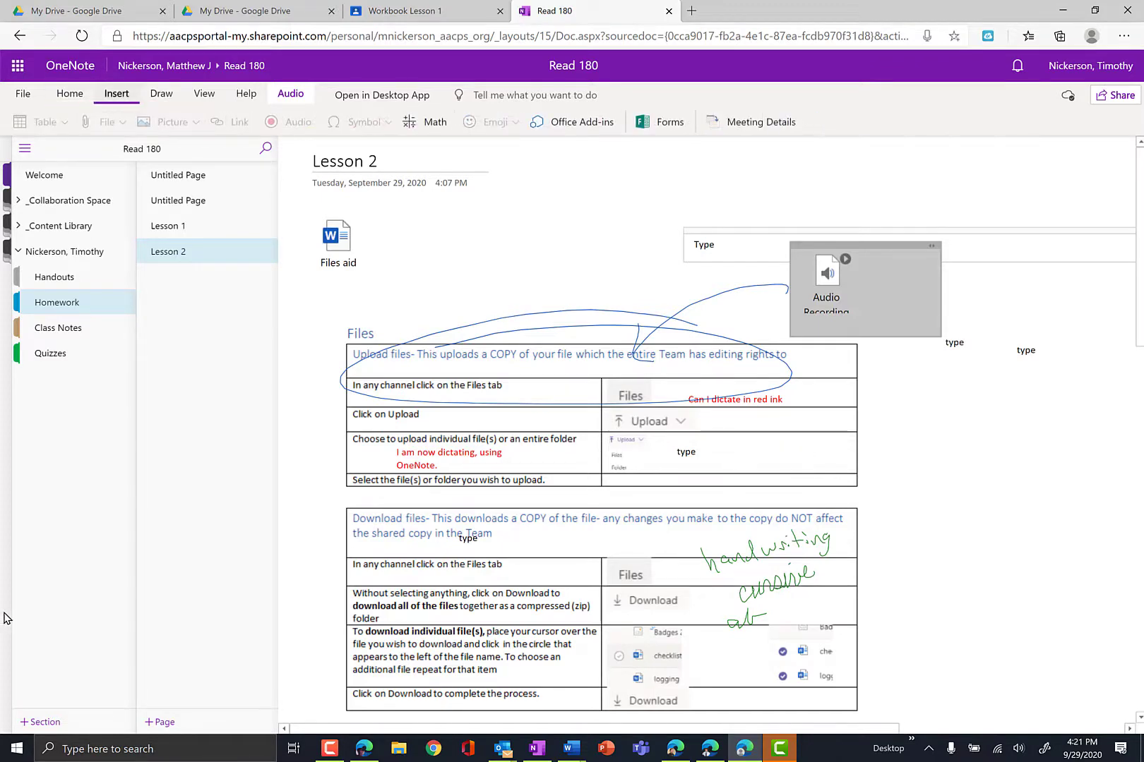
left_click(292, 722)
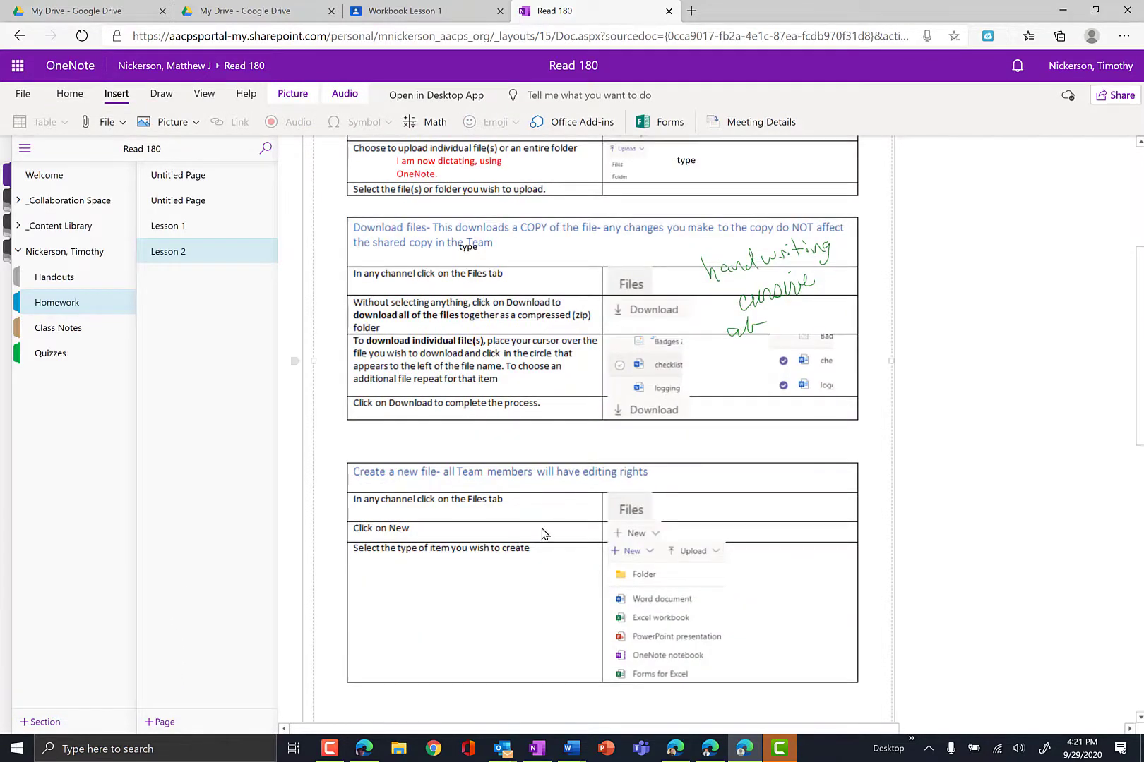
left_click(950, 475)
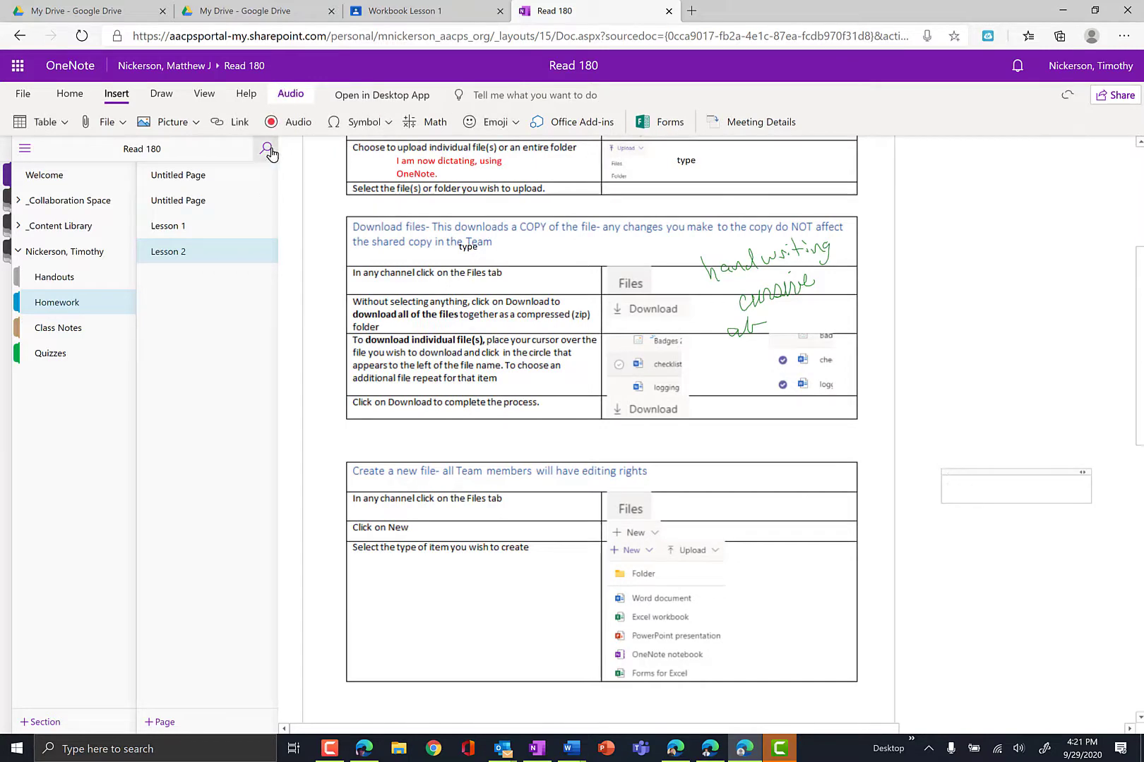
left_click(290, 124)
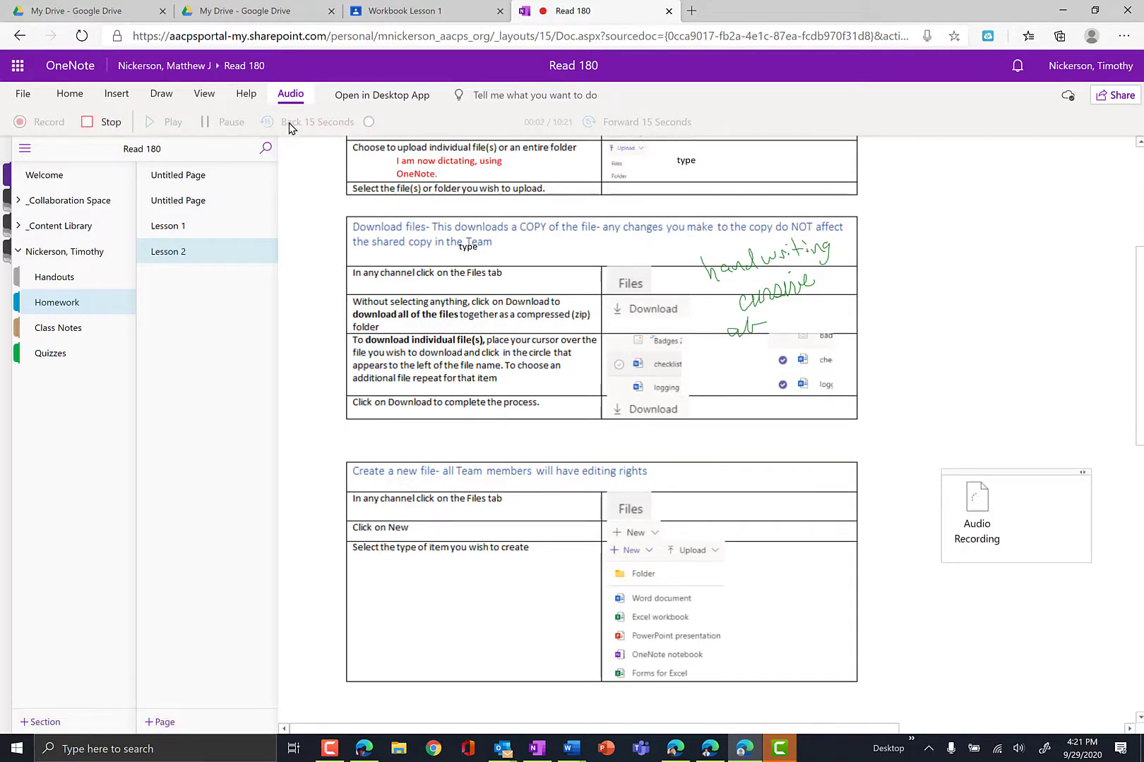
left_click(103, 122)
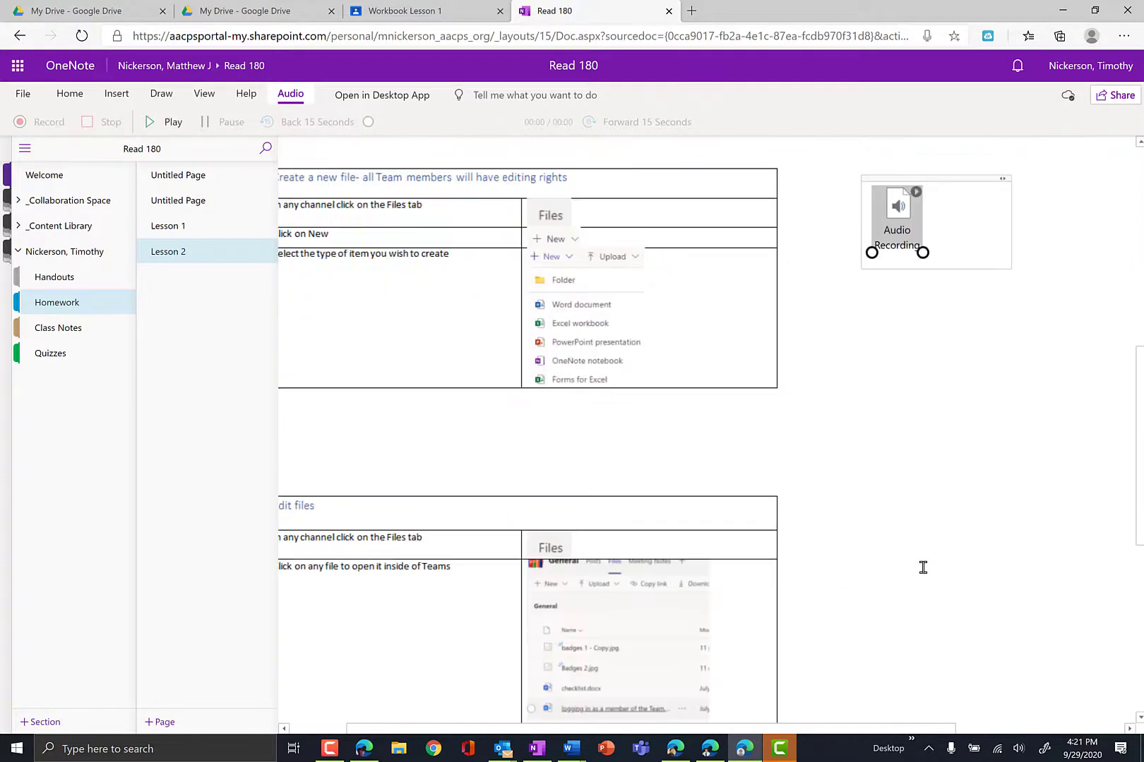
scroll(922, 568, "up", 1)
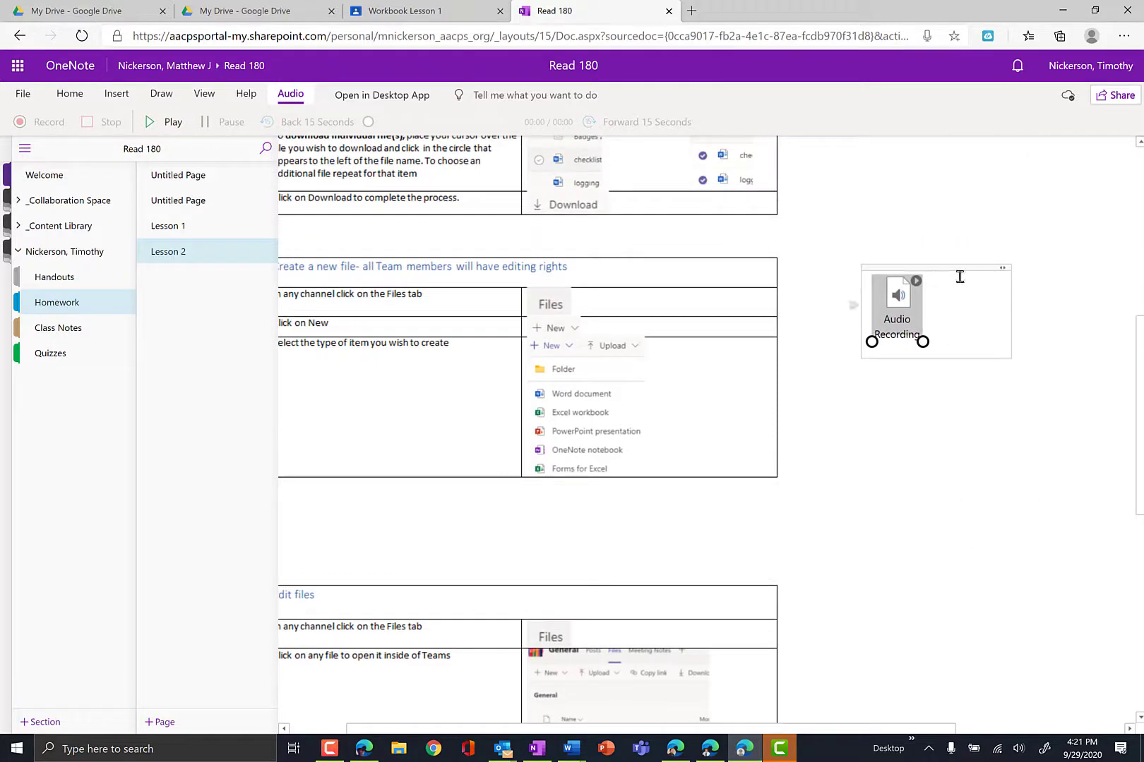
left_click_drag(958, 277, 764, 494)
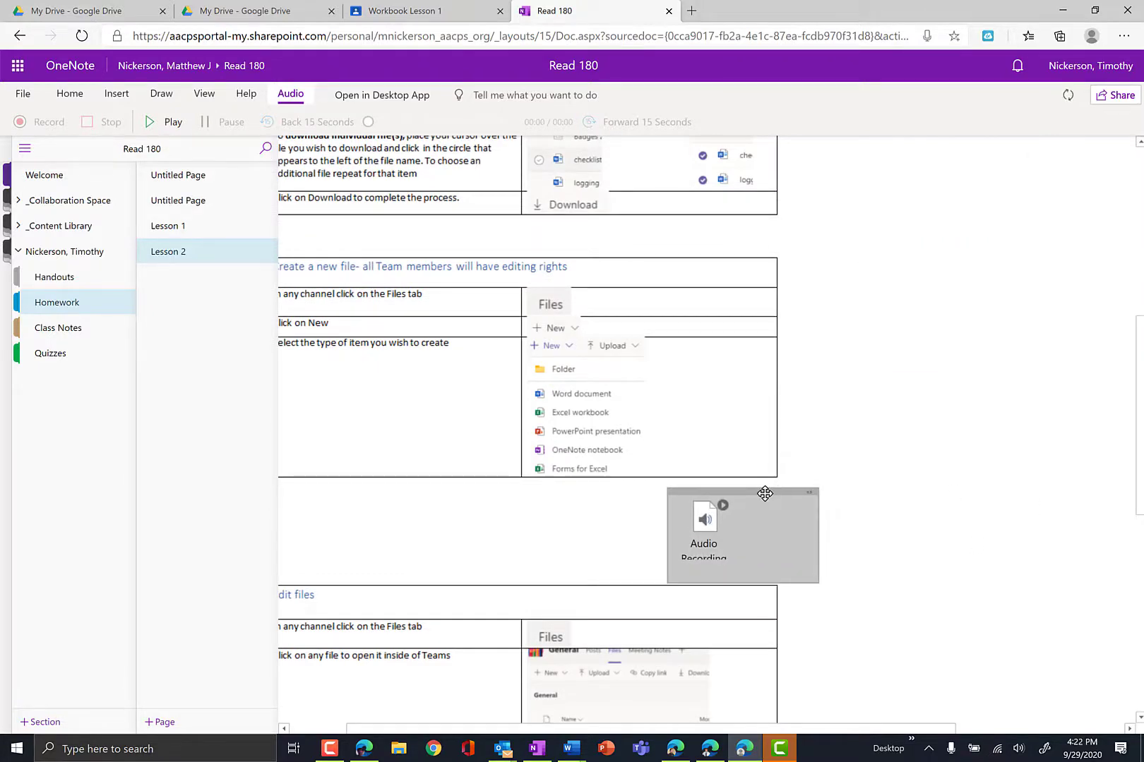
- Draw a blue pen arrow from the second audio recording to the Edit files table, circle its file list picture, and return to typing mode
left_click(161, 94)
left_click(105, 122)
left_click_drag(1013, 351, 1027, 456)
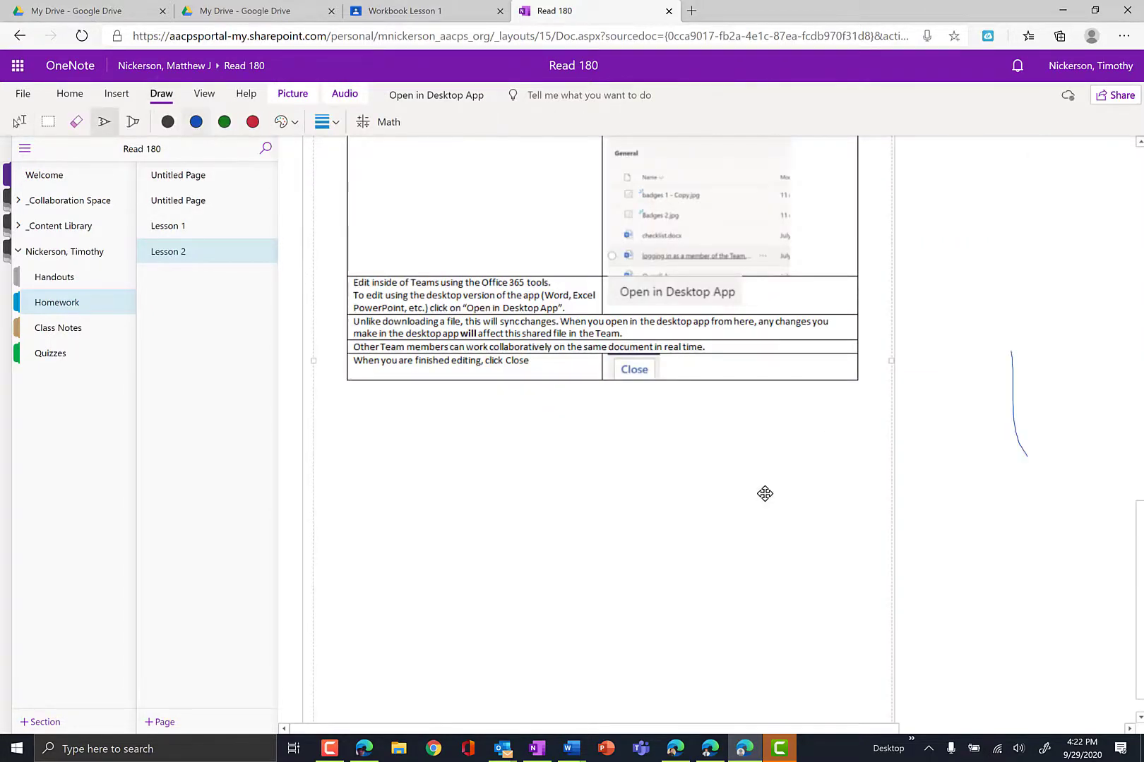
left_click(19, 121)
scroll(764, 493, "up", 4)
scroll(764, 494, "up", 1)
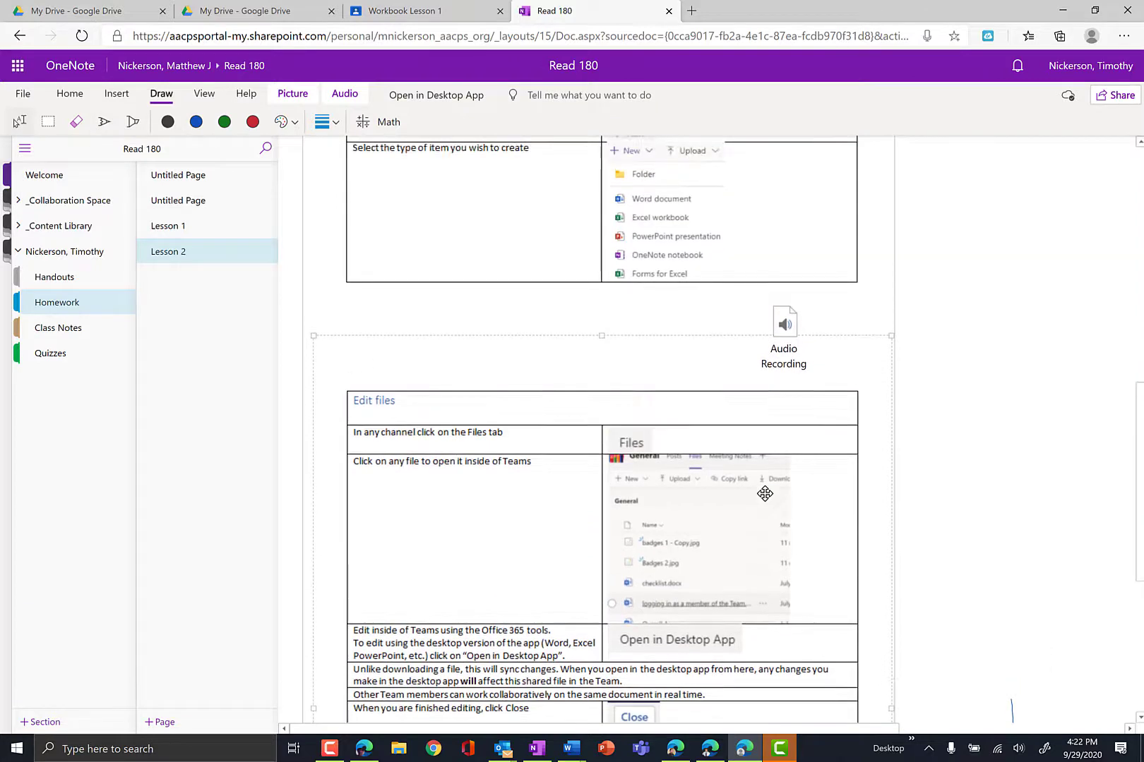
left_click_drag(750, 329, 683, 413)
mouse_move(592, 422)
left_mouse_down()
mouse_move(613, 421)
mouse_move(577, 443)
left_mouse_up()
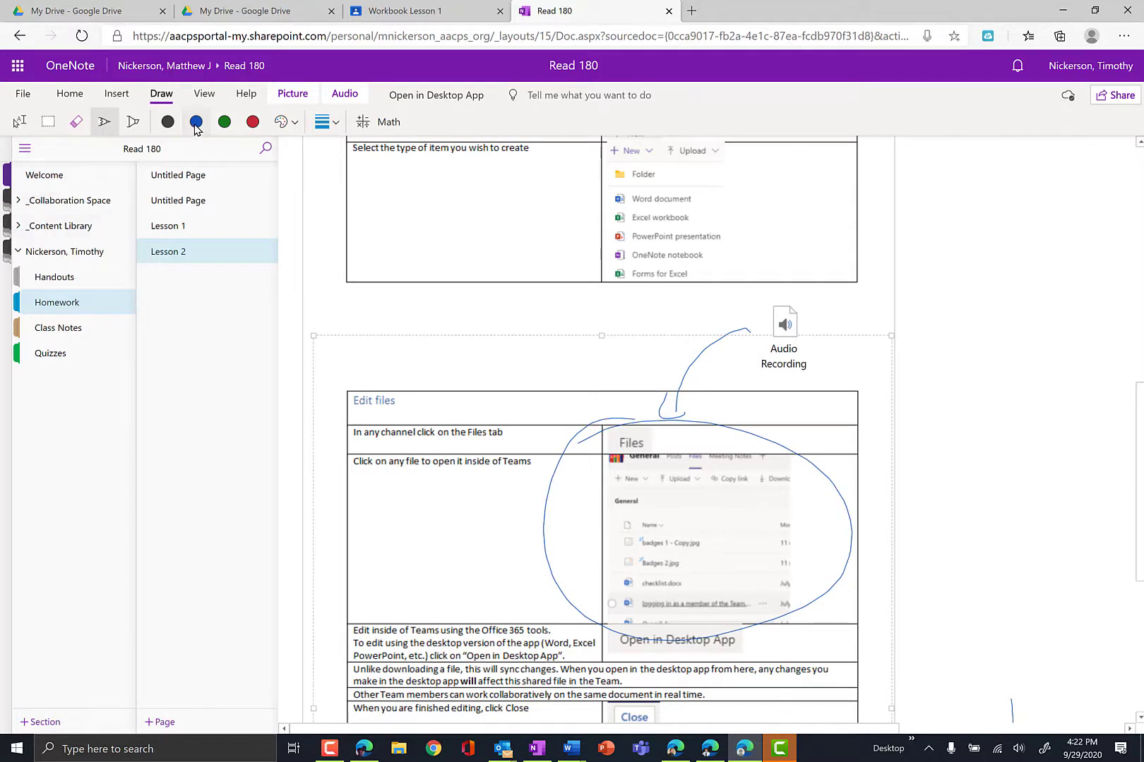
left_click(196, 126)
left_click(24, 121)
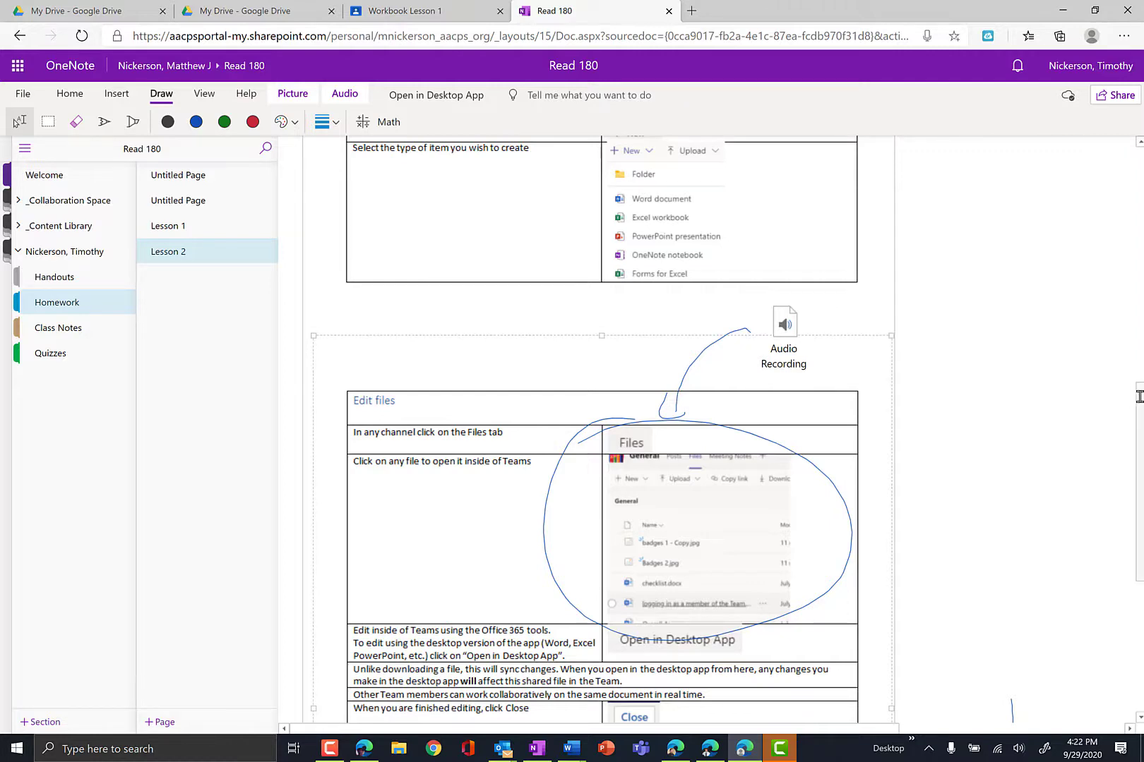
- Check the first audio recording and its circled heading at the start of the Lesson 2 page
scroll(1126, 282, "up", 15)
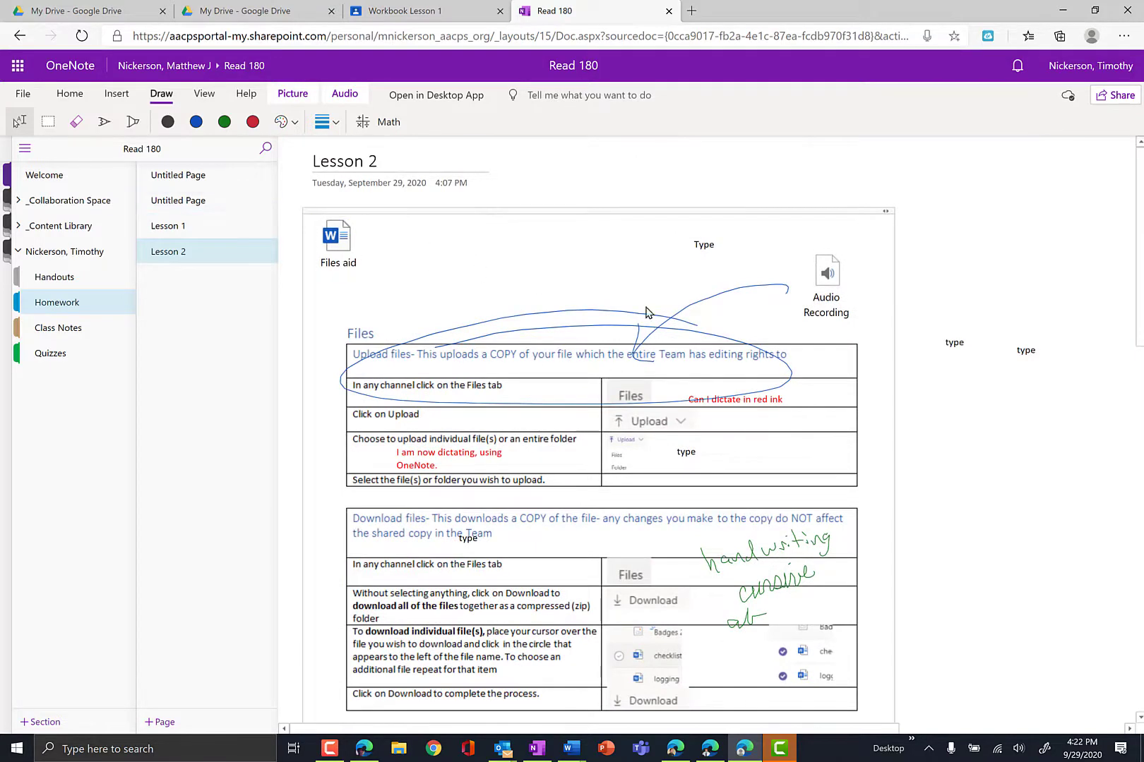
left_click(830, 307)
left_click(759, 260)
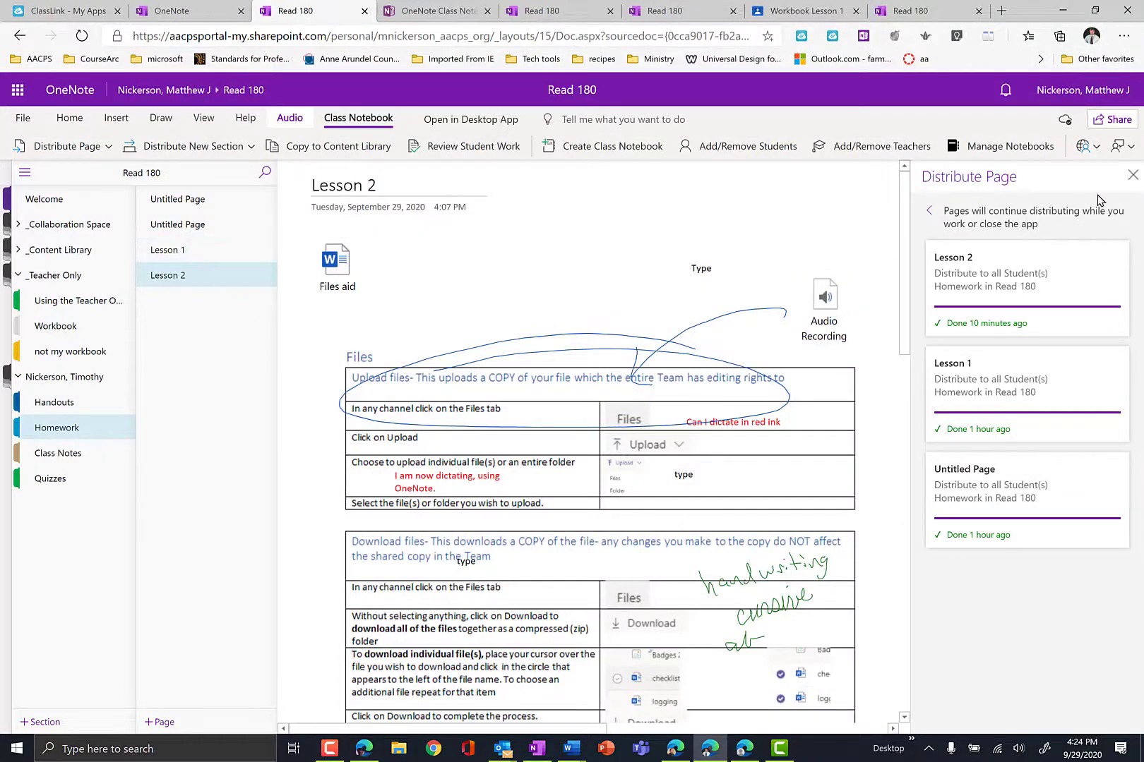
- Close the page distribution status in the teacher's view and review the student's completed Lesson 2 page from start to end
left_click(1132, 175)
left_click(844, 282)
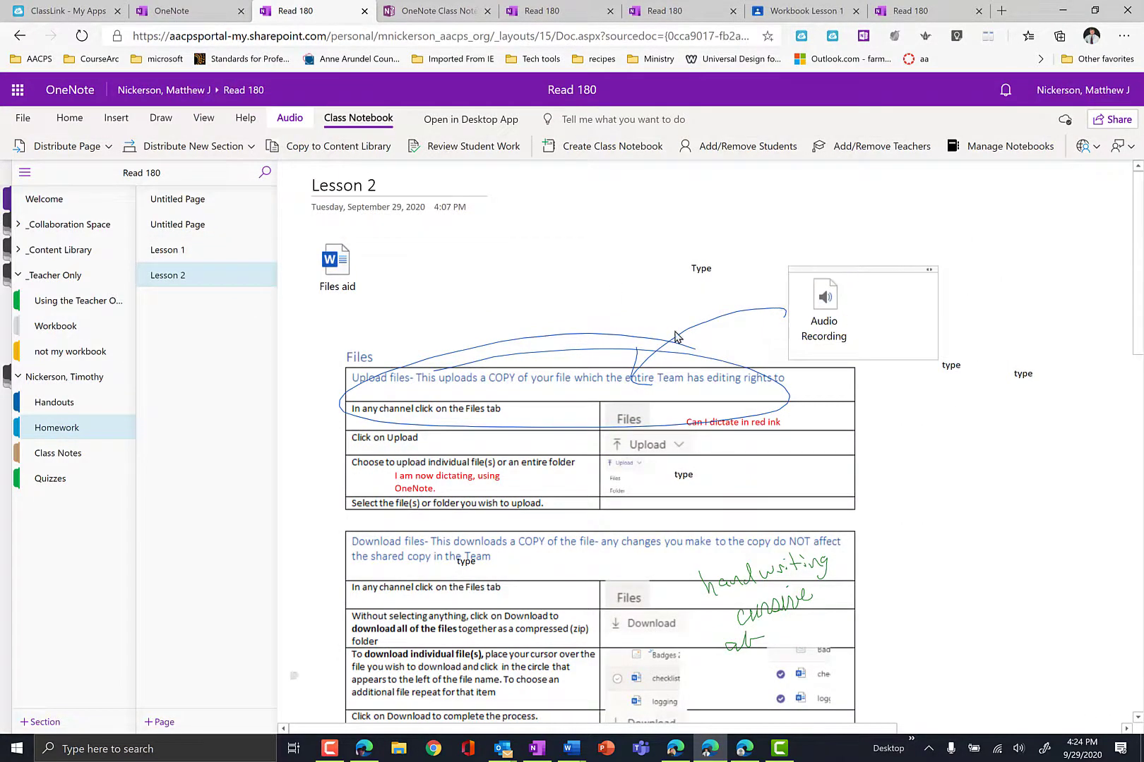
scroll(756, 409, "down", 6)
scroll(758, 452, "down", 8)
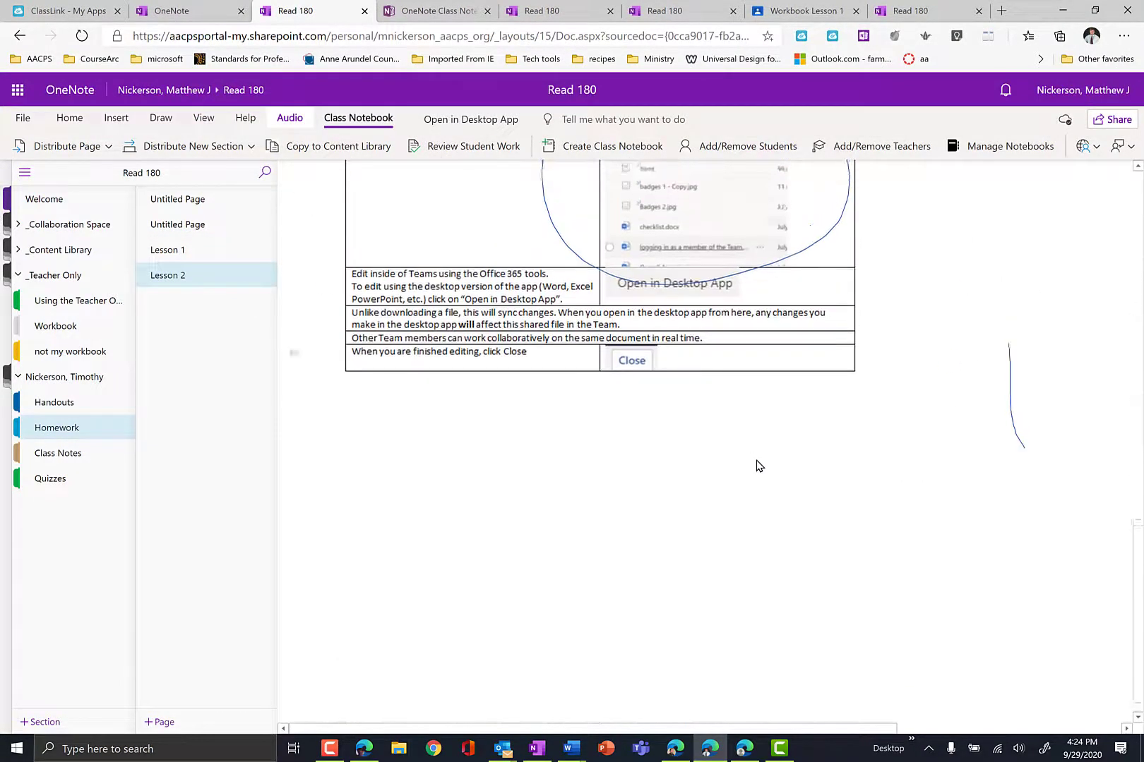
scroll(742, 438, "up", 14)
scroll(906, 472, "down", 14)
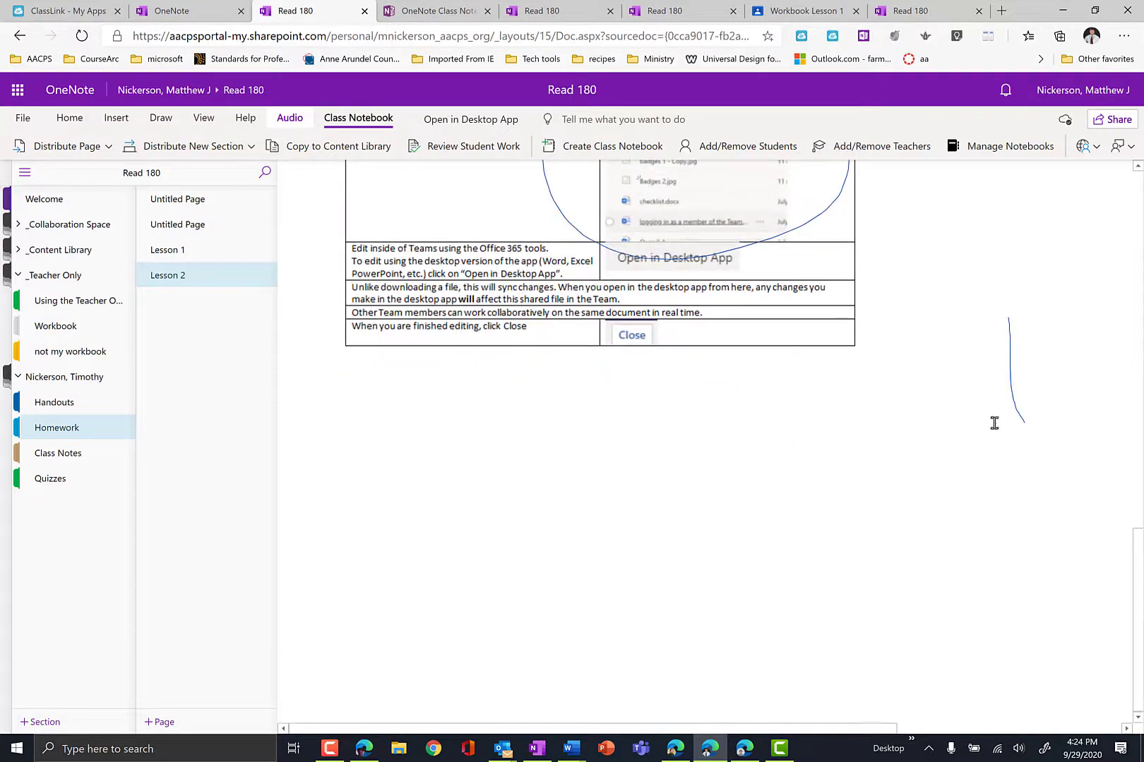
- Return to the start of the student's Lesson 2 page and reselect it within the student's Homework section
scroll(993, 424, "up", 14)
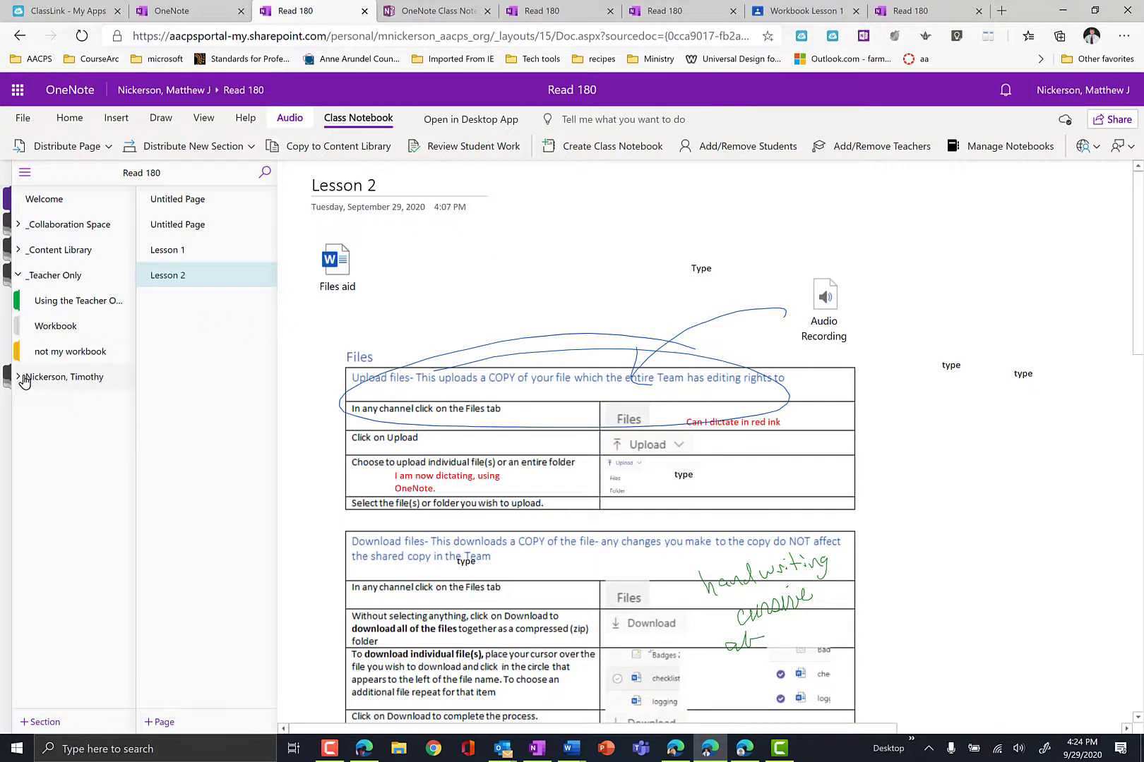
left_click(53, 428)
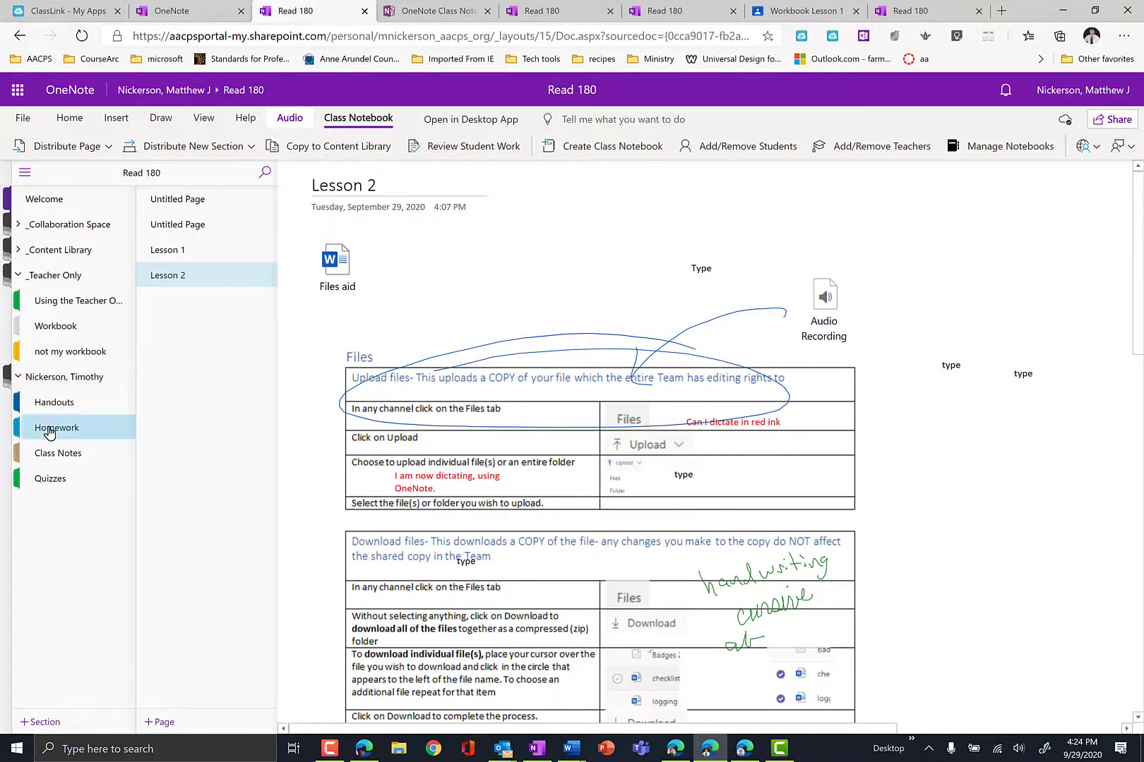
left_click(212, 277)
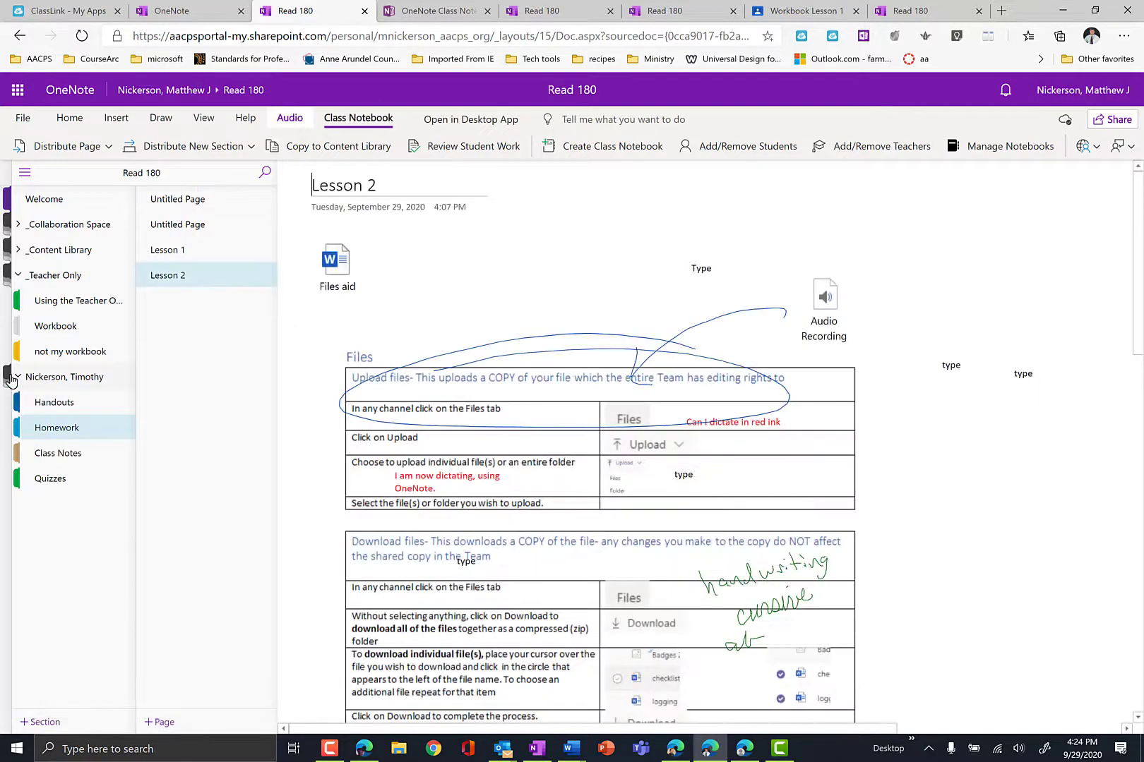
left_click(187, 283)
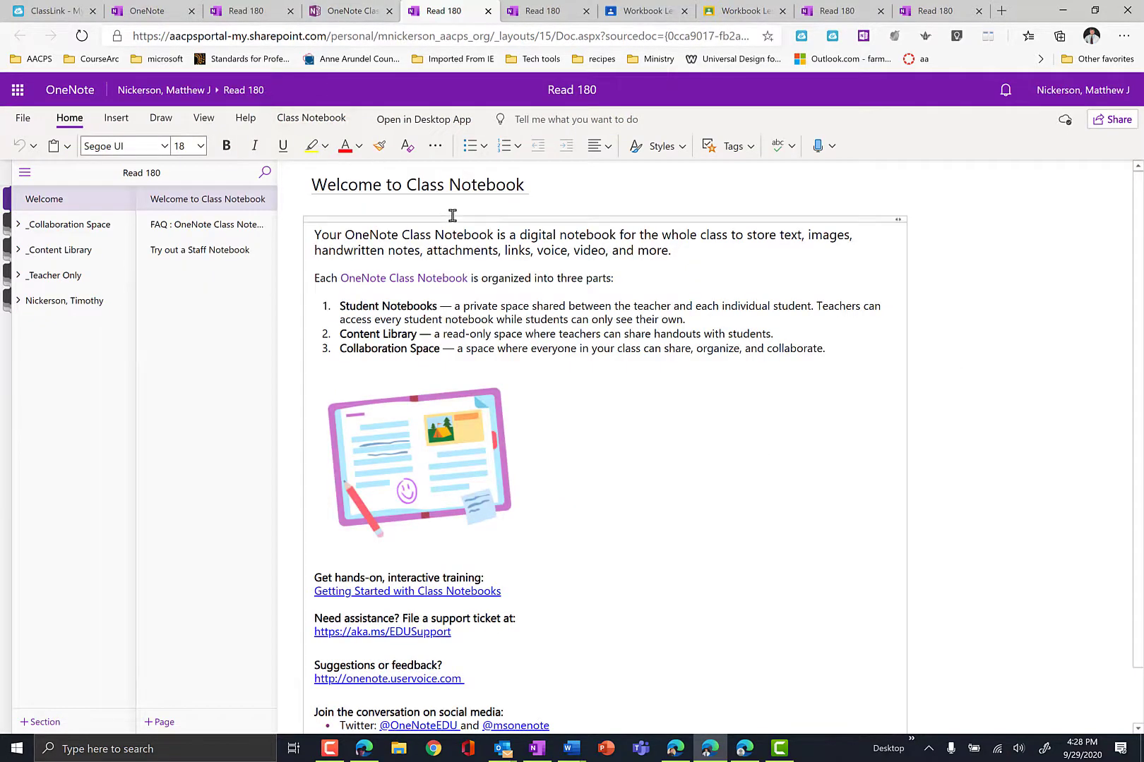
- Locate the shared Read 180 notebook on the Office 365 home page, and return to Lesson 2 in the open notebook's student Homework section
left_click(16, 99)
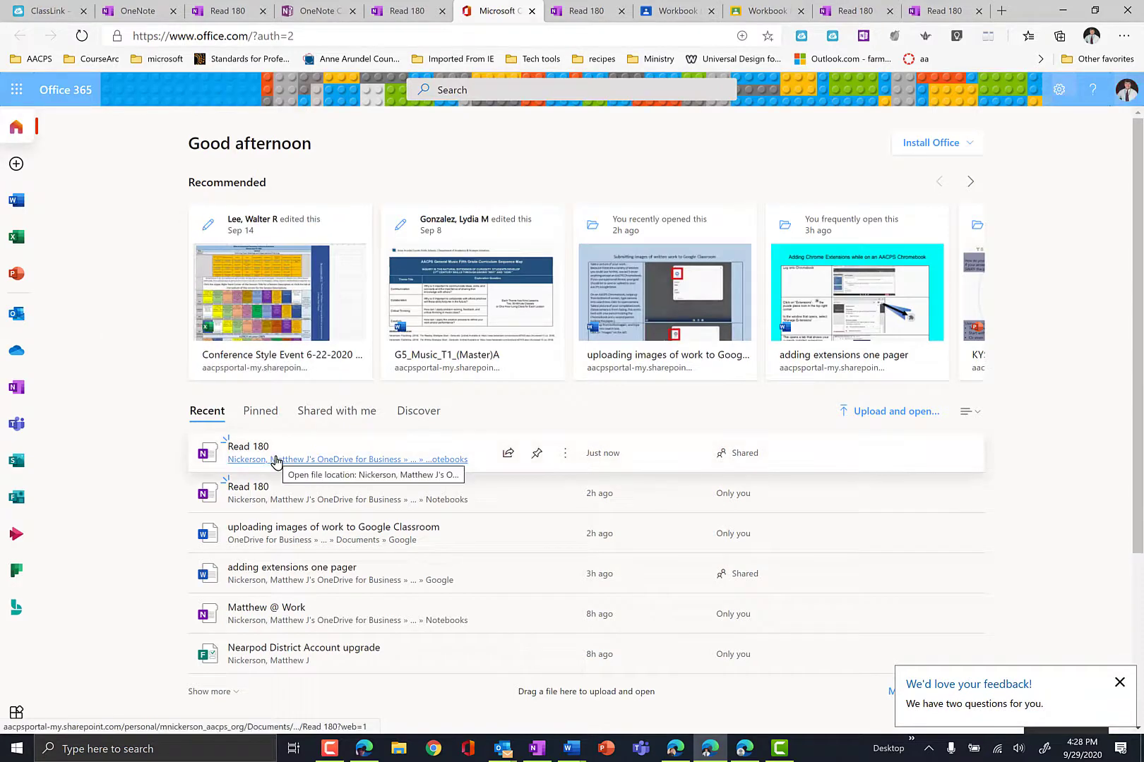
left_click(589, 13)
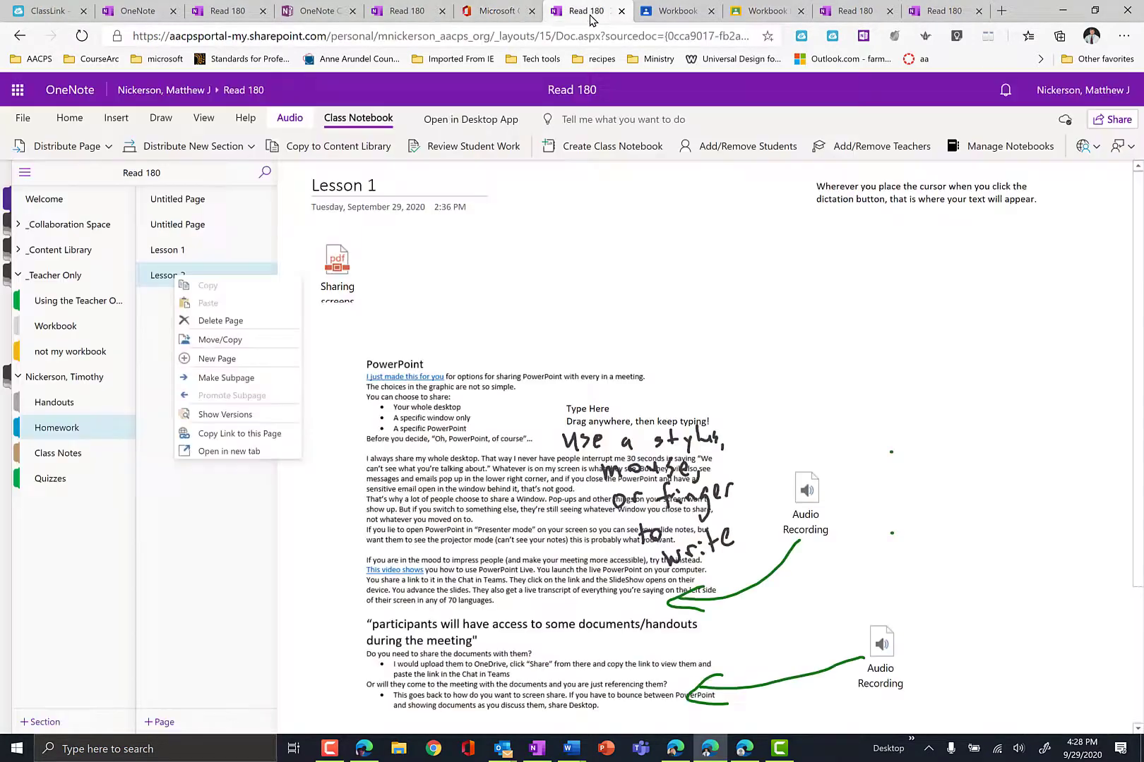
left_click(850, 282)
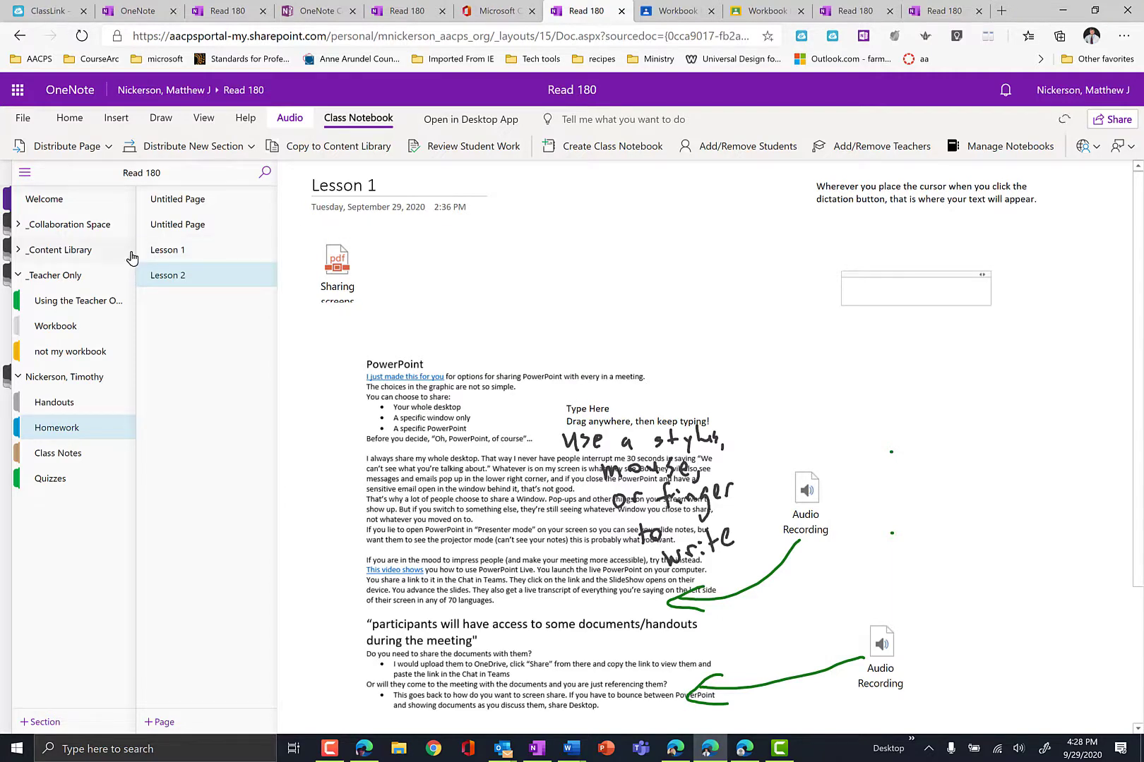
left_click(192, 277)
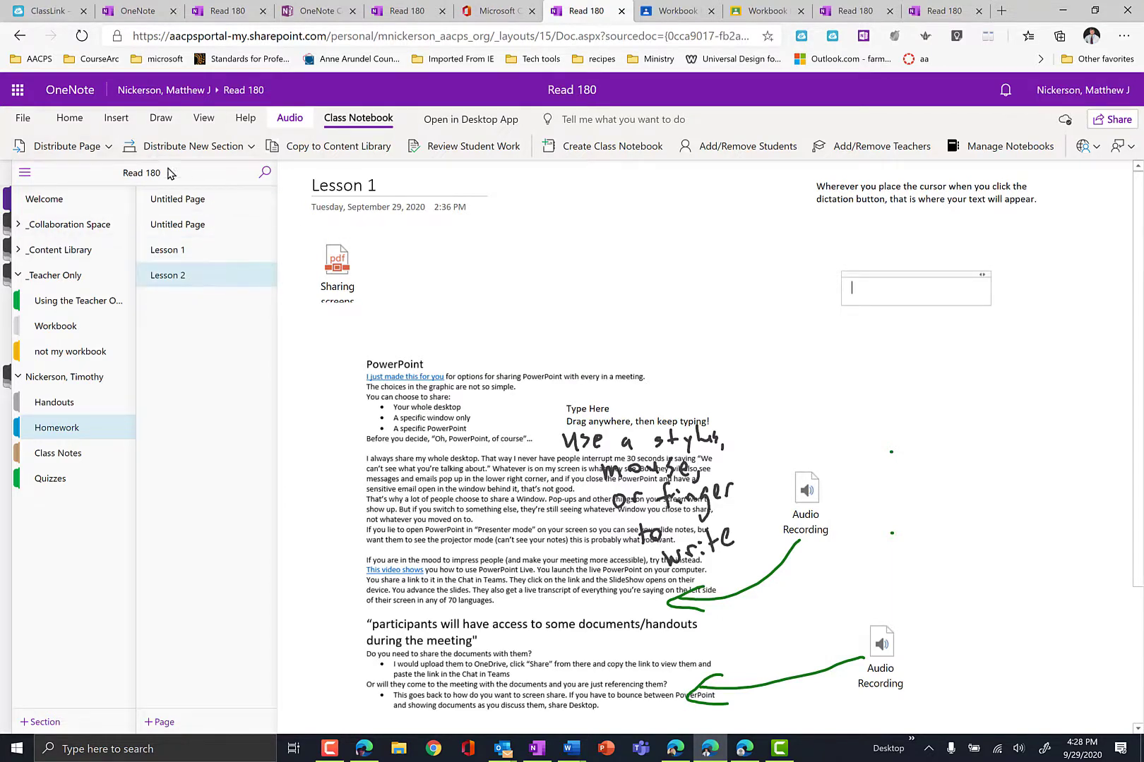
left_click(50, 431)
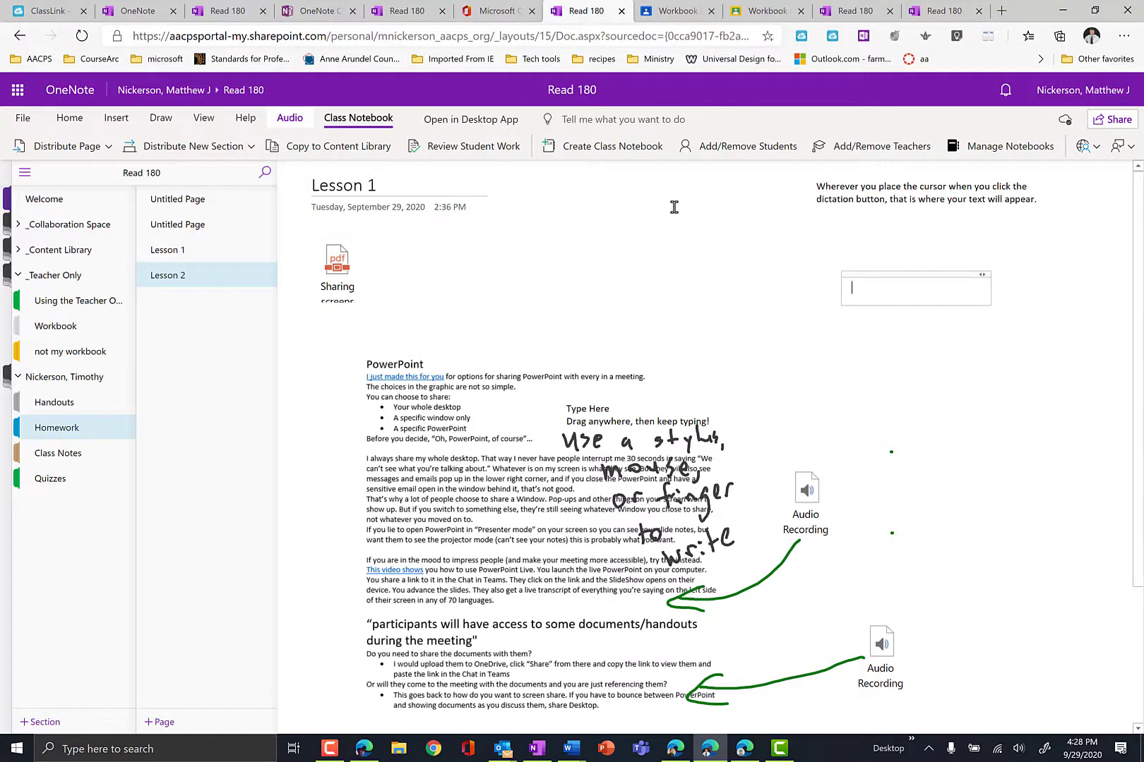